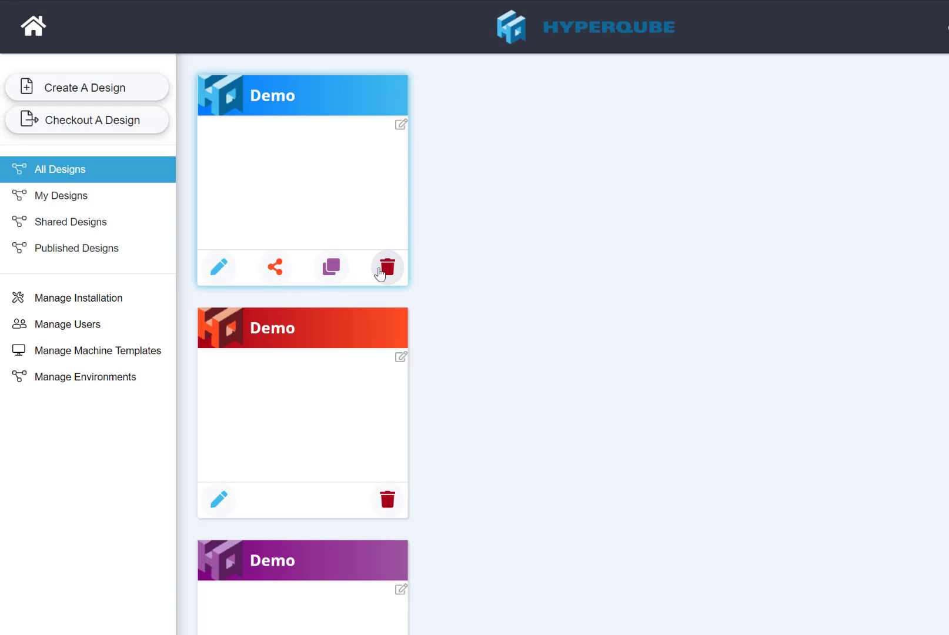
- Deploy a Kali-2020.3 machine from the VM templates into the Demo design
click(219, 268)
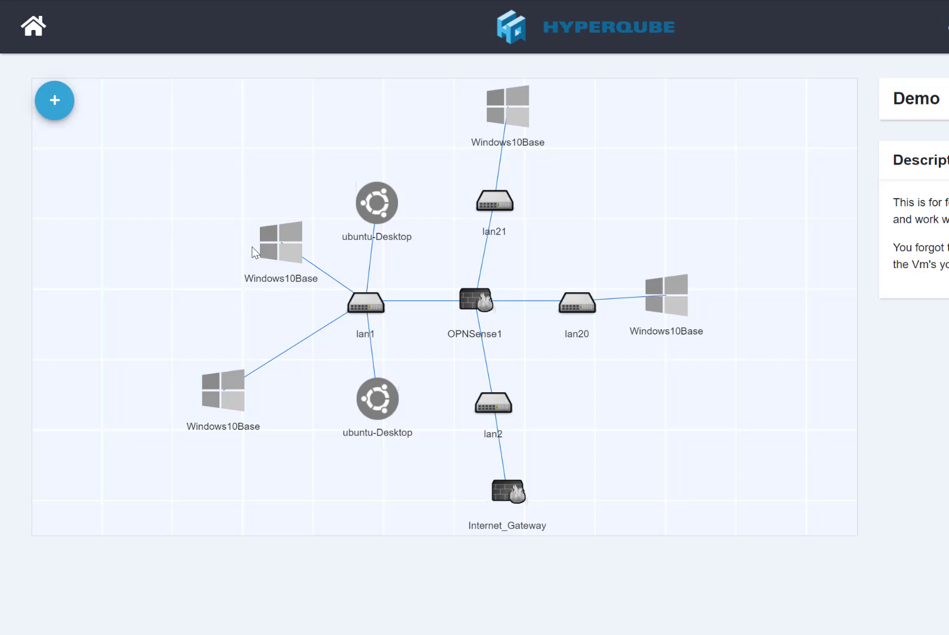
click(57, 113)
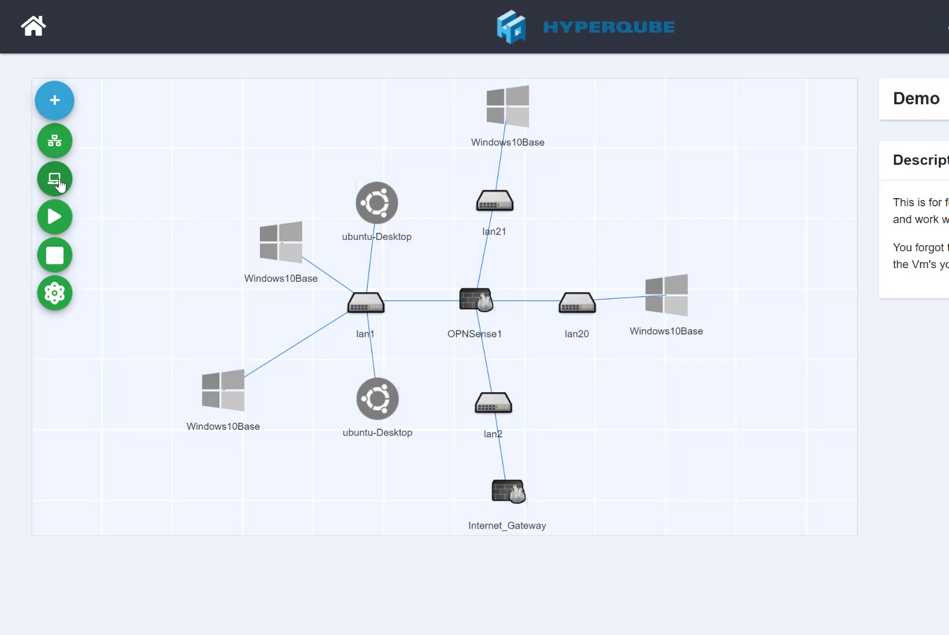
click(56, 181)
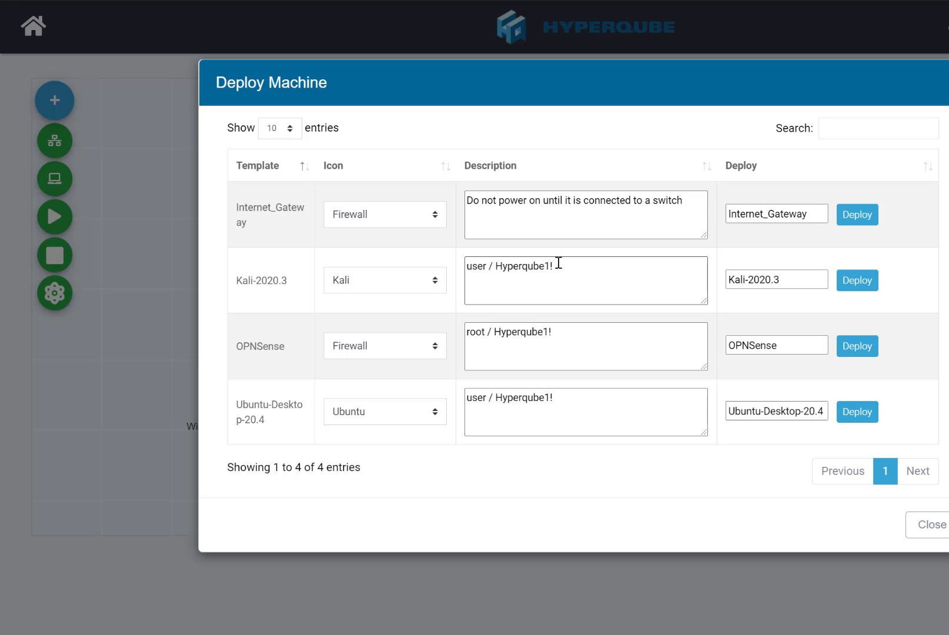
click(848, 283)
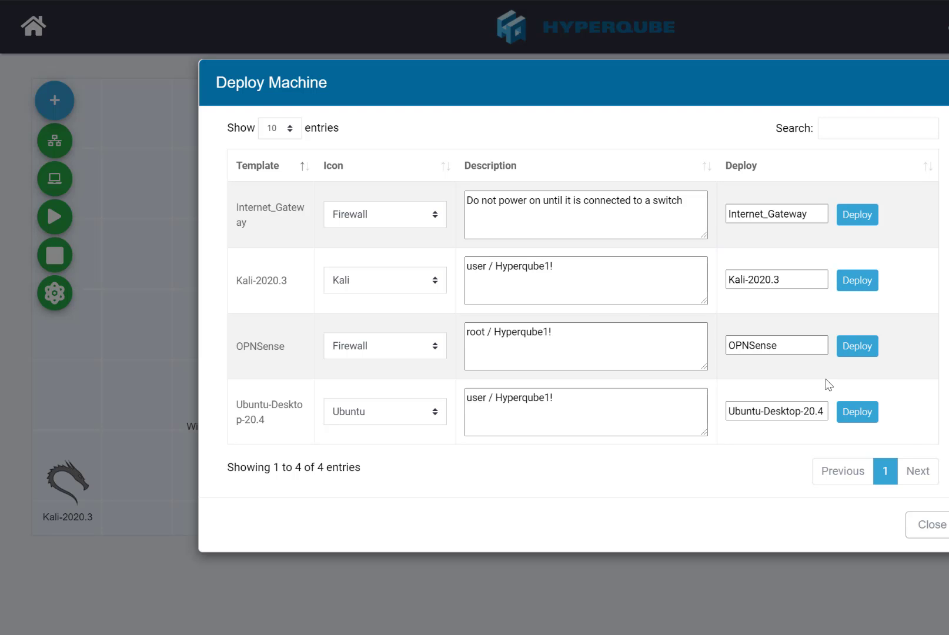
click(922, 531)
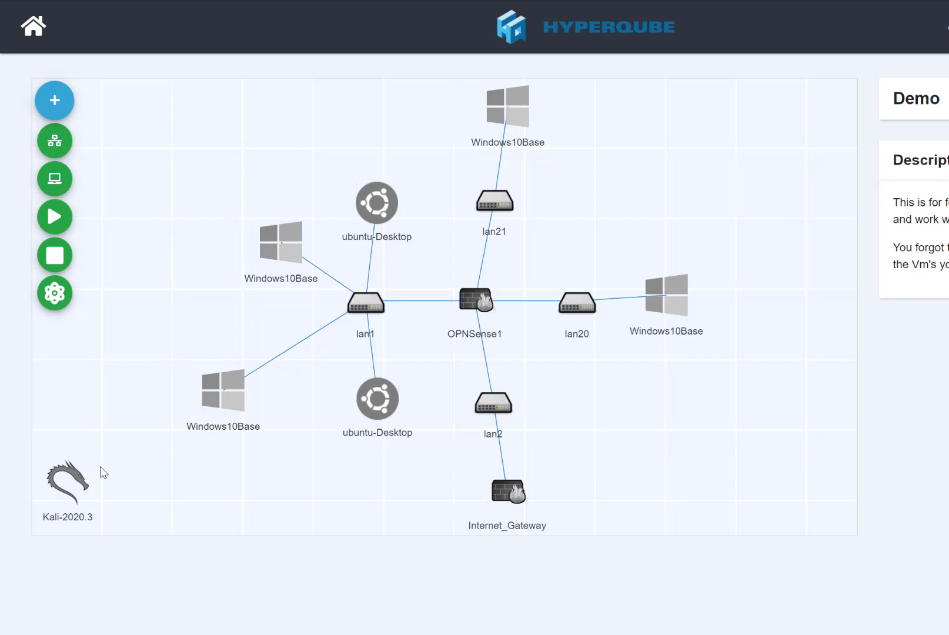
- Add an interface linking the Kali-2020.3 machine to lan1 and position it above lan1
mouse_move(85, 457)
drag(85, 457, 179, 133)
click(179, 132)
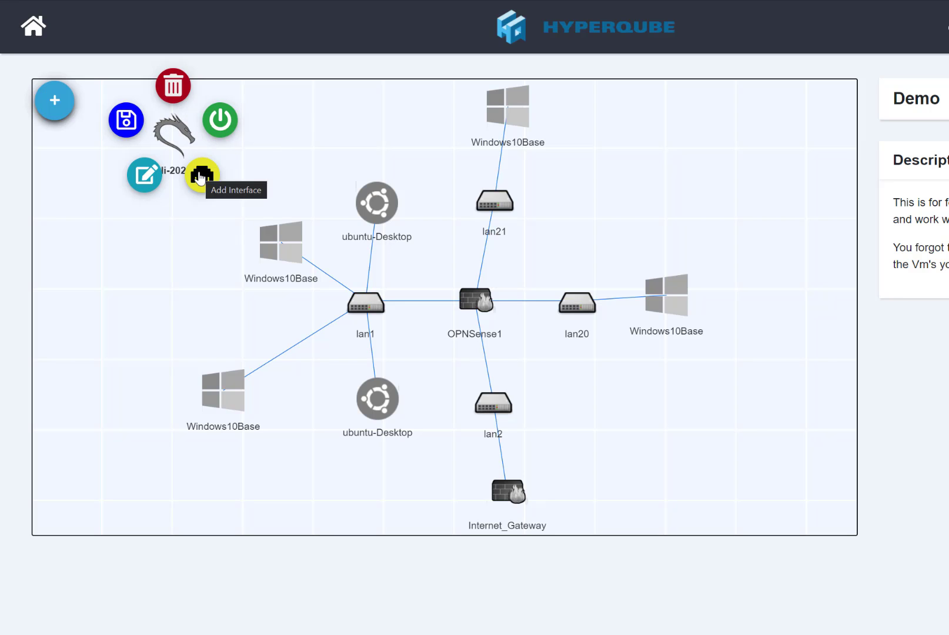
click(201, 177)
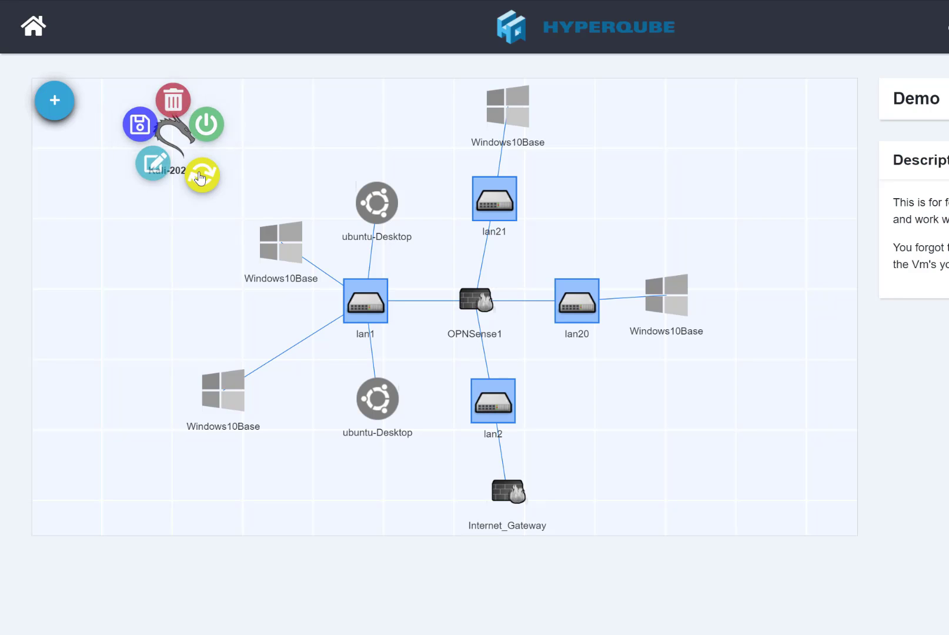
click(352, 289)
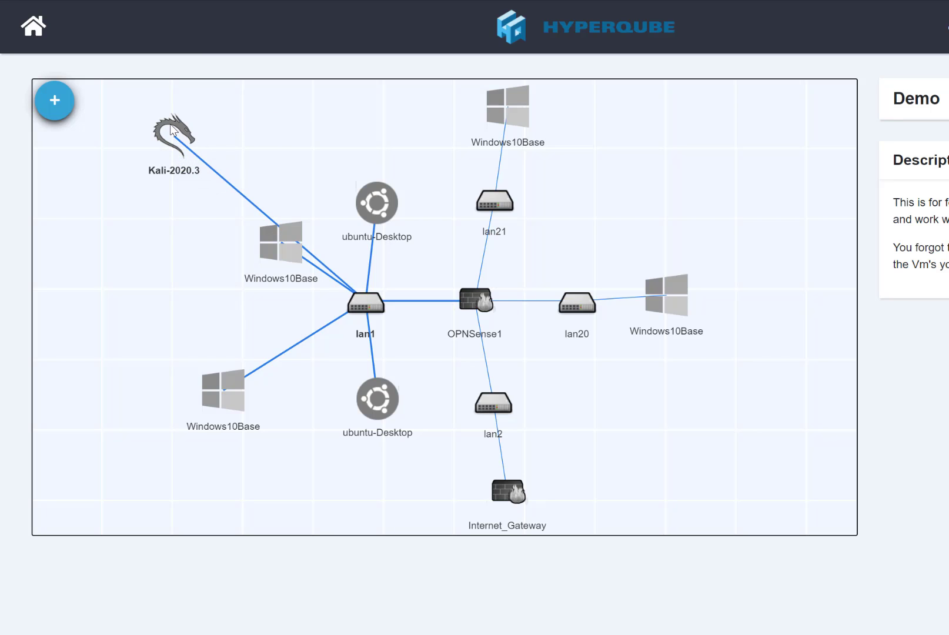
drag(172, 130, 286, 119)
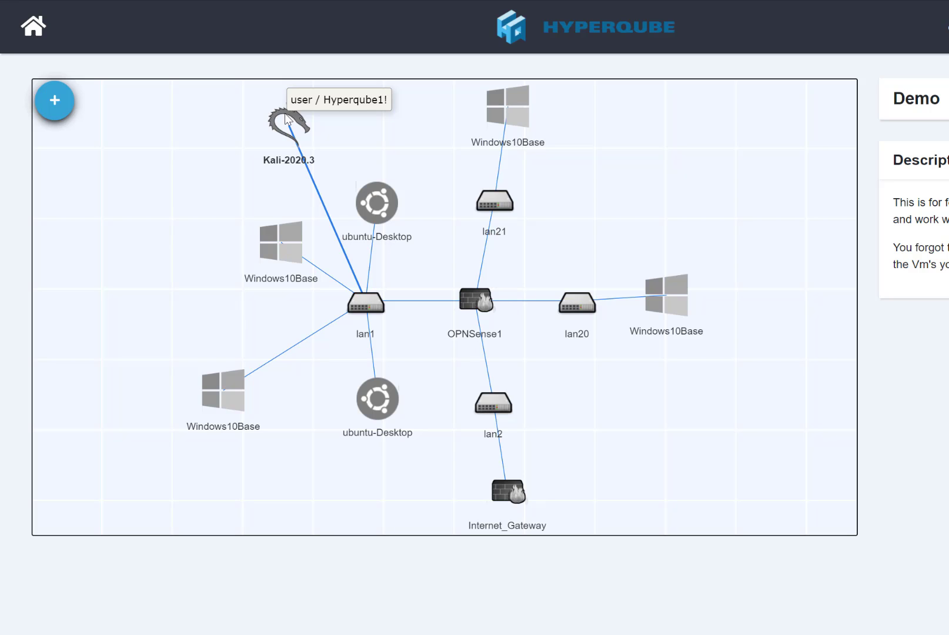
- Append 'this is my wifi hacking template' to the Kali-2020.3 machine's description and save
click(286, 120)
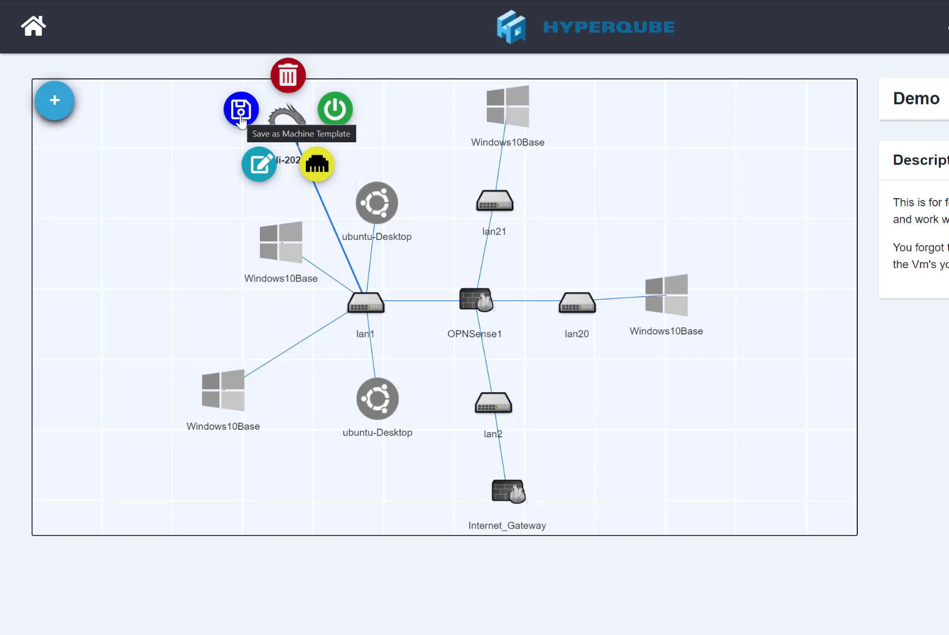
click(255, 165)
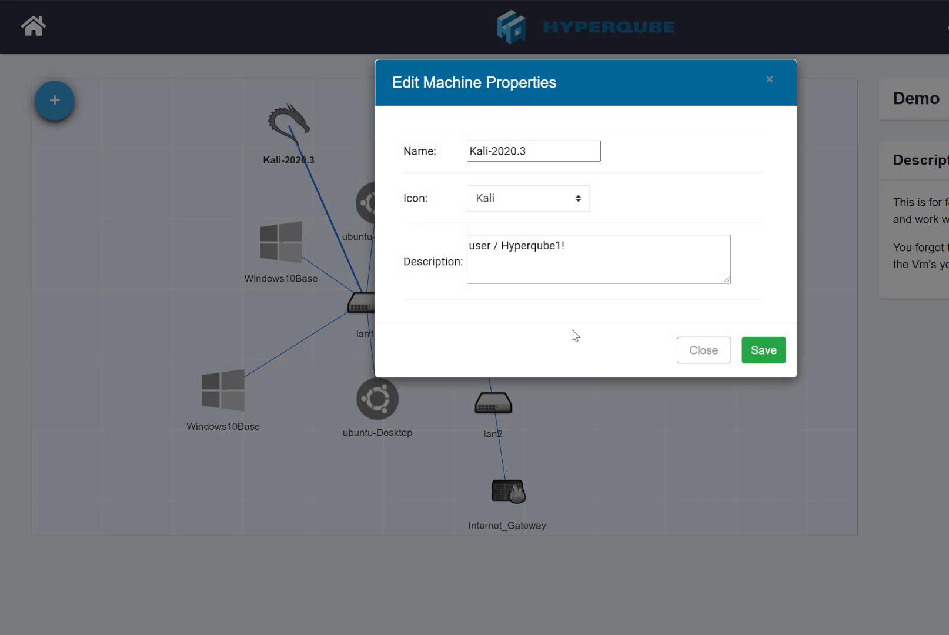
click(602, 254)
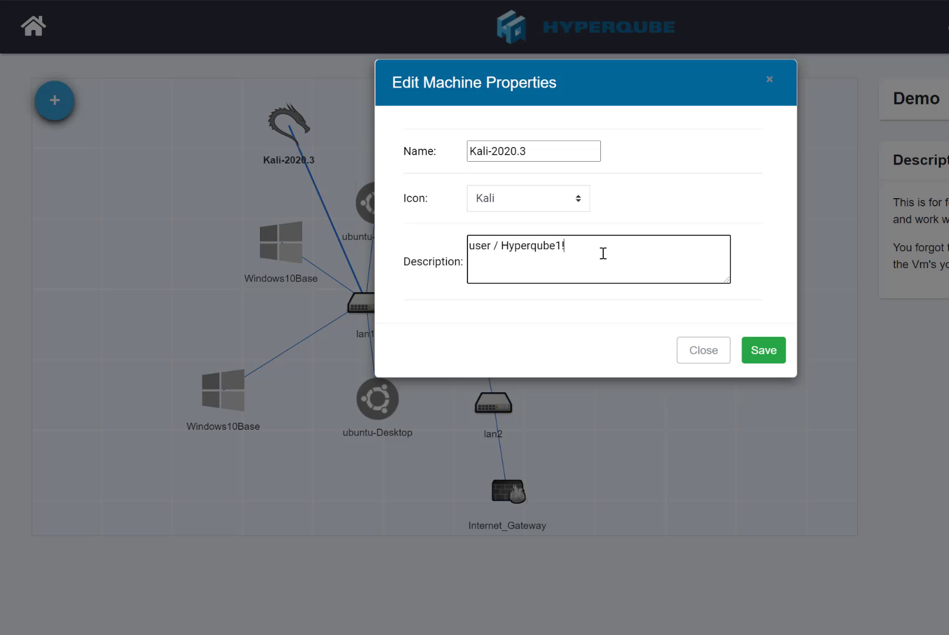
text(this is my wifi hac)
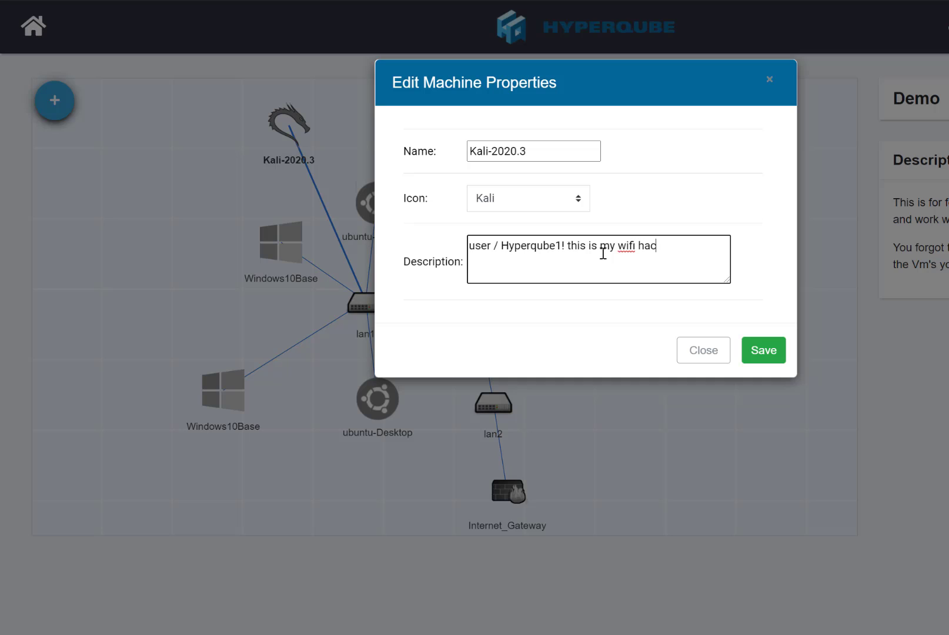
text(ker)
key(BackSpace)
key(BackSpace)
text(ing template)
click(763, 353)
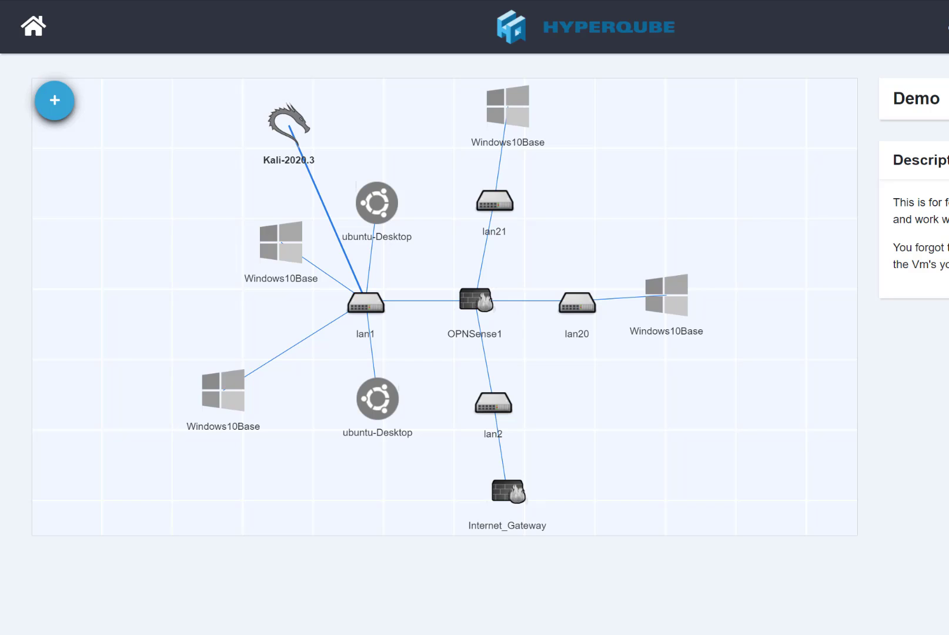
- Add a new line 'Oh and make sure use the updated version of the kali instance.' and save
click(946, 160)
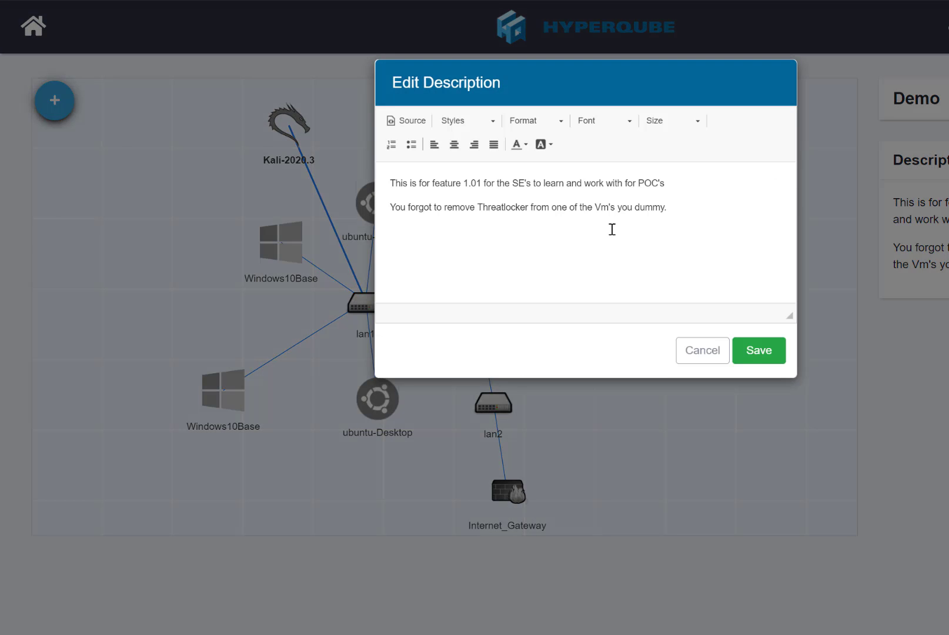
click(681, 207)
key(Return)
text(Oh and mak)
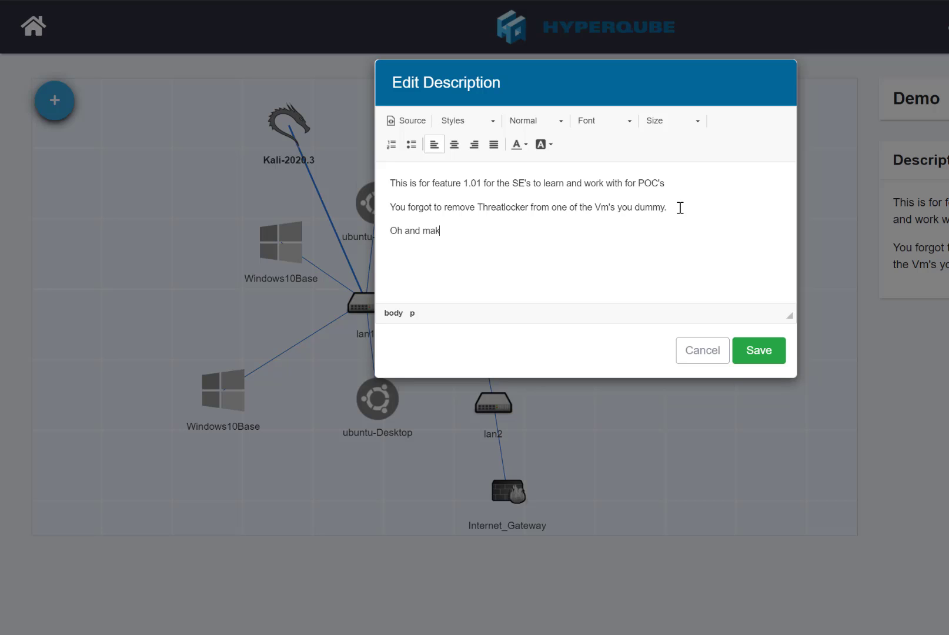
text(e sure use the updated version of the)
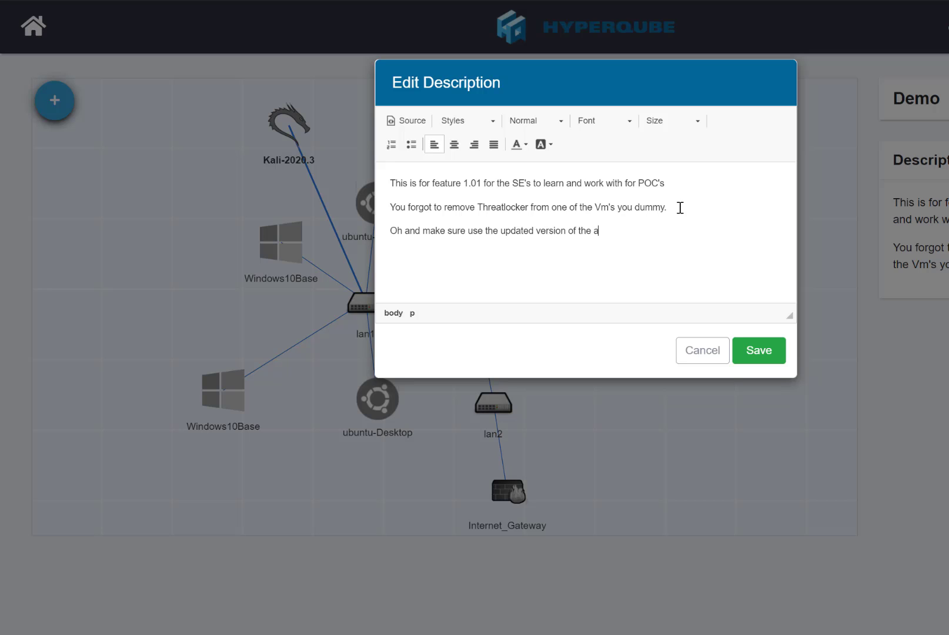
text(ance.)
click(763, 351)
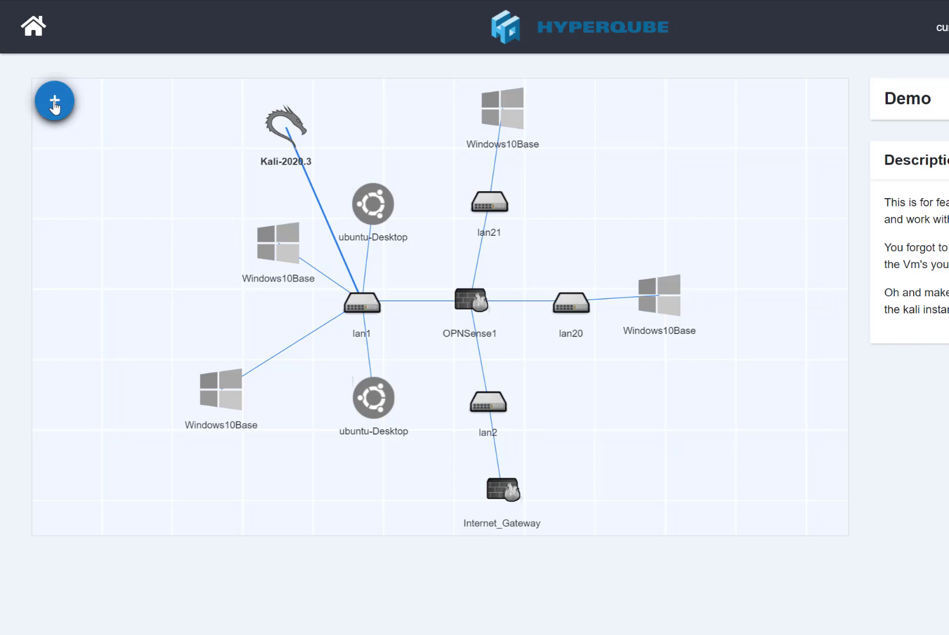
- Start all Demo machines, then deploy a new network switch named 'hacker lan'
mouse_move(54, 100)
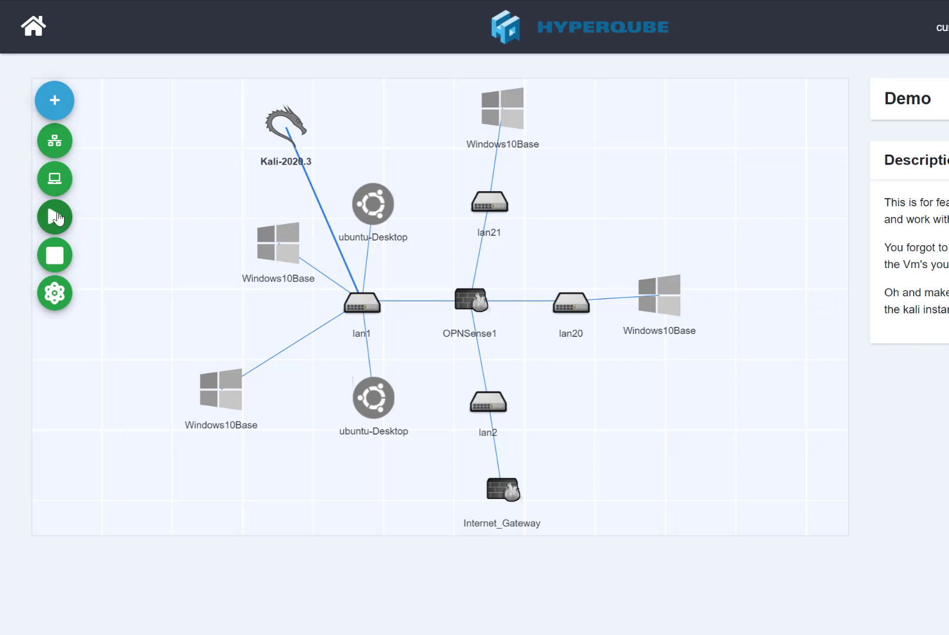
click(58, 216)
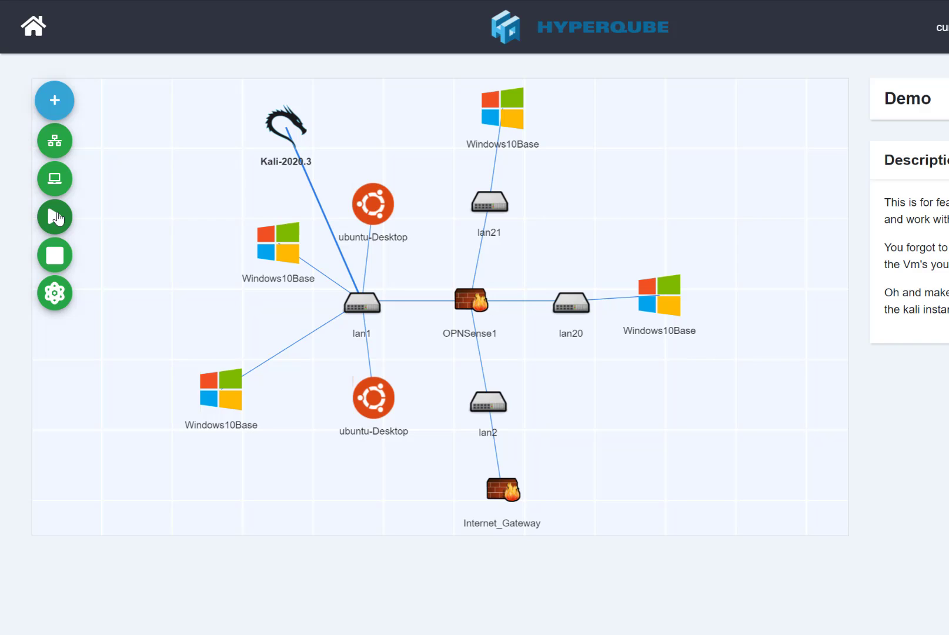
click(60, 148)
click(489, 125)
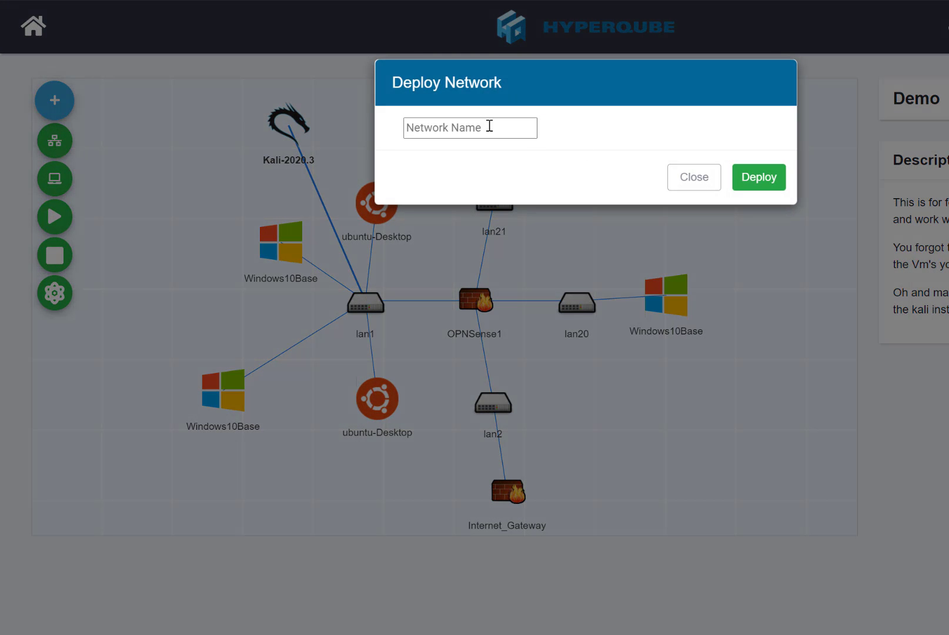
text(hacker lan)
click(735, 185)
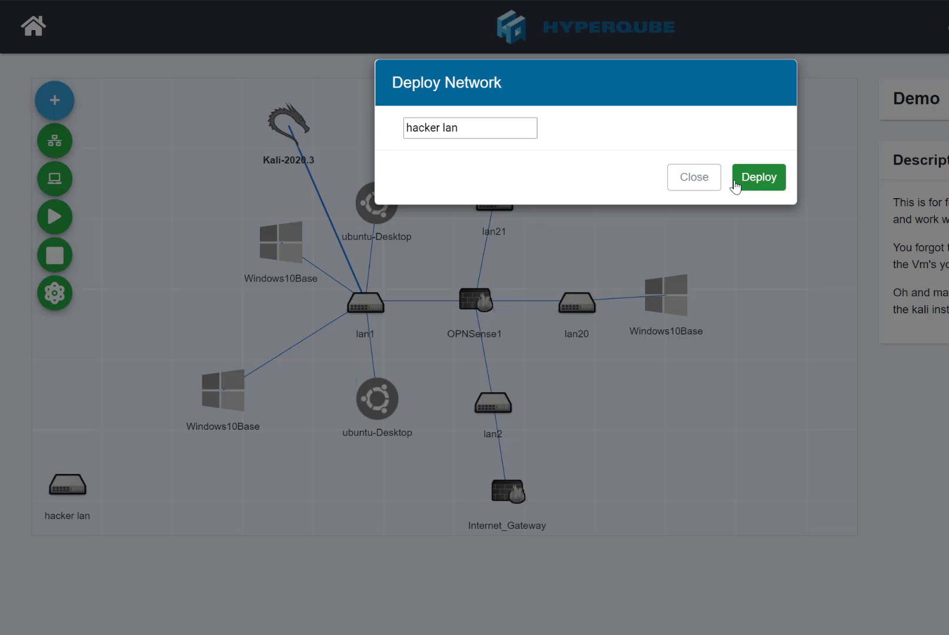
click(695, 184)
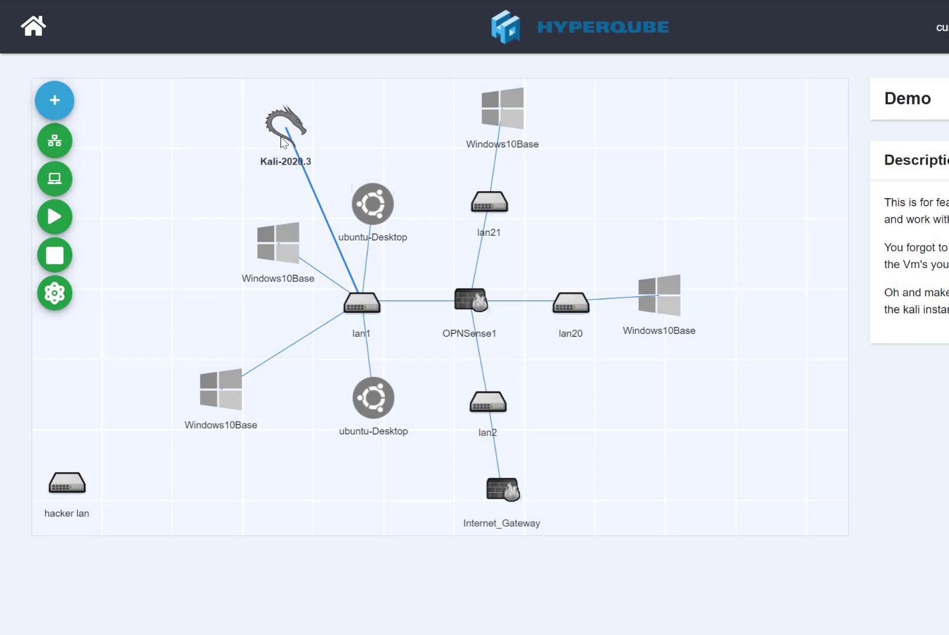
- Try linking the Kali-2020.3 machine to the hacker lan switch
click(280, 137)
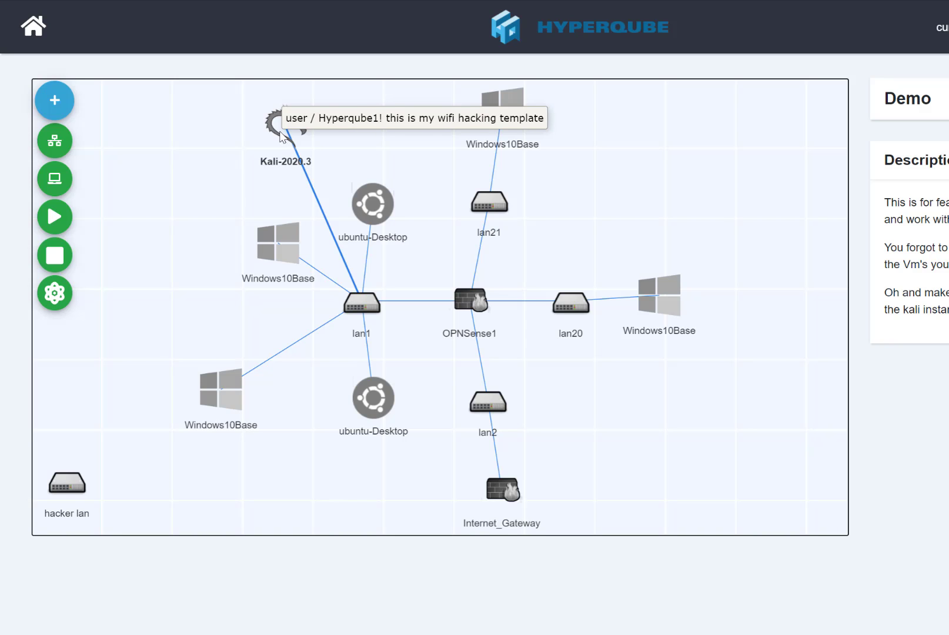
click(316, 176)
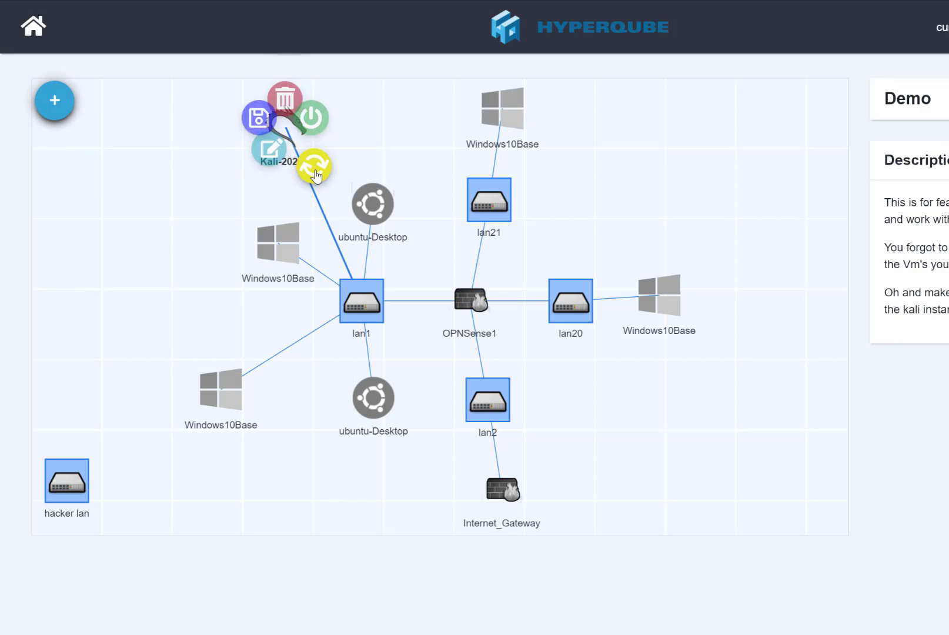
click(63, 490)
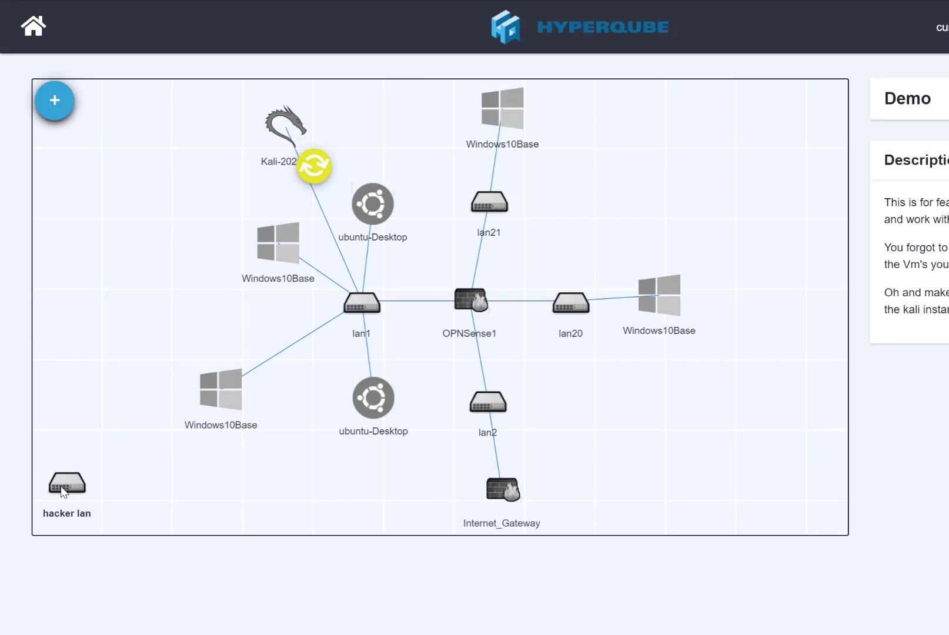
click(63, 491)
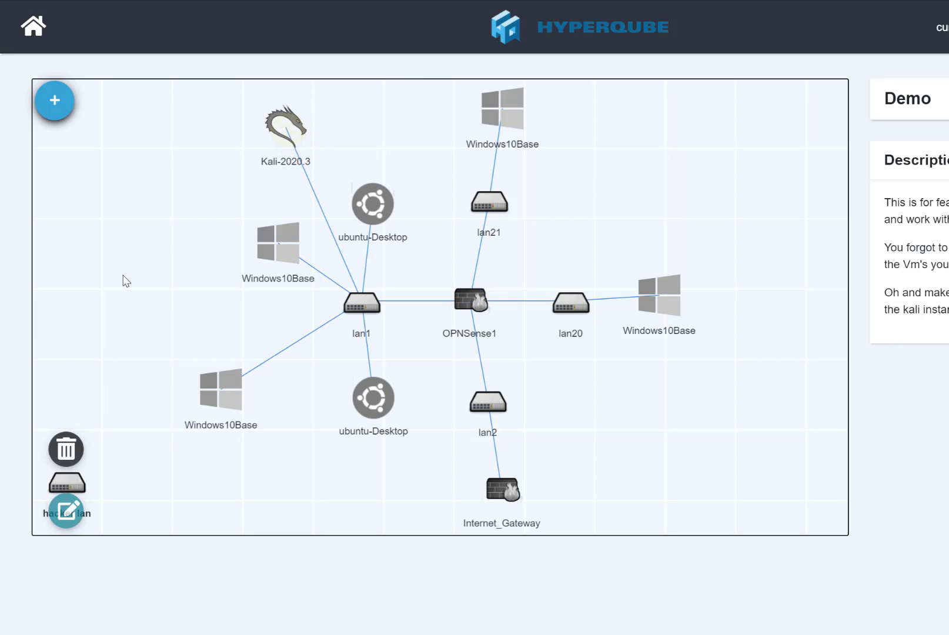
click(134, 425)
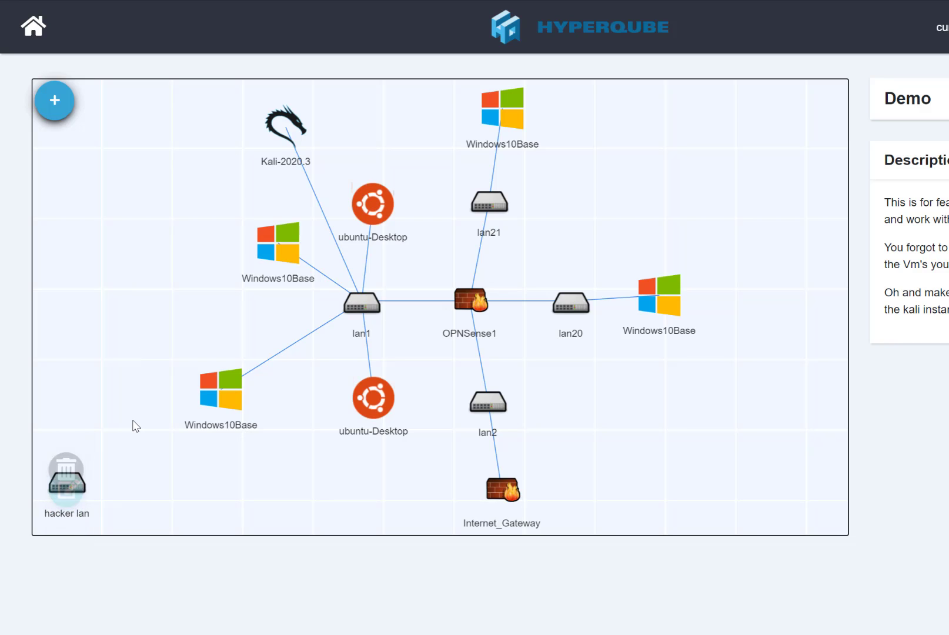
- Refresh the machines' state and connect Kali to the hacker lan switch again
click(47, 113)
click(54, 257)
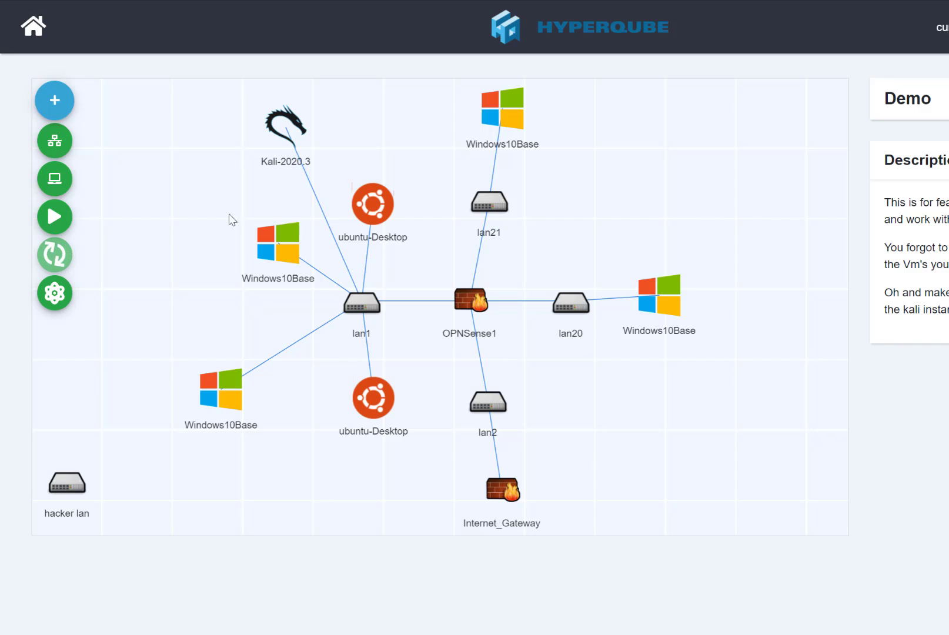
click(280, 123)
click(319, 176)
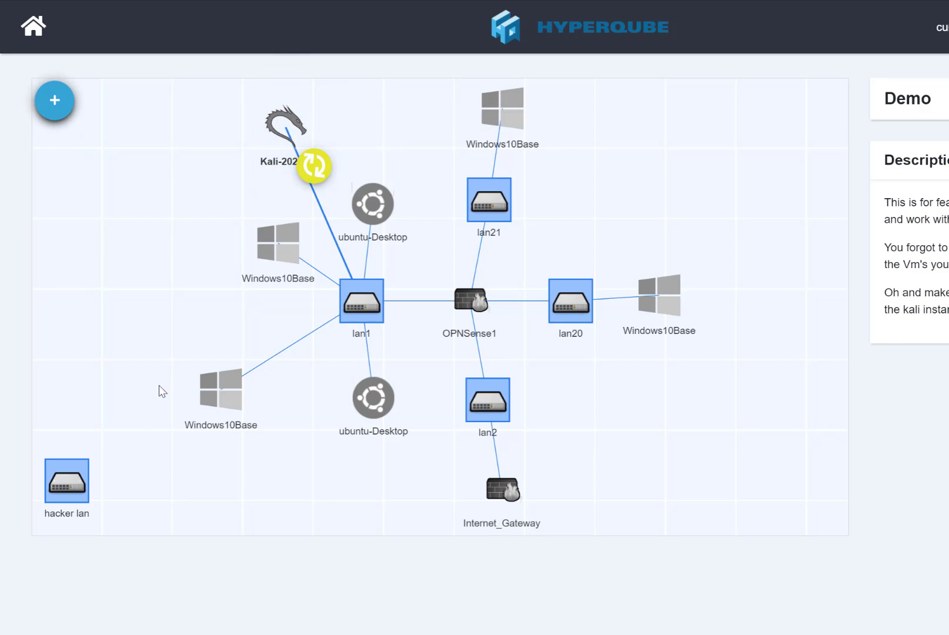
click(68, 488)
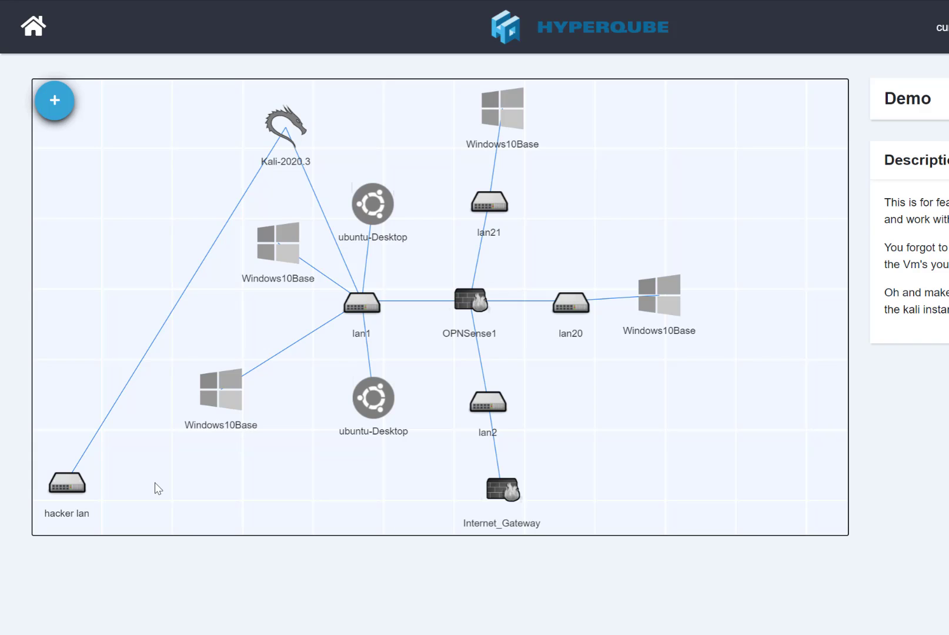
click(56, 105)
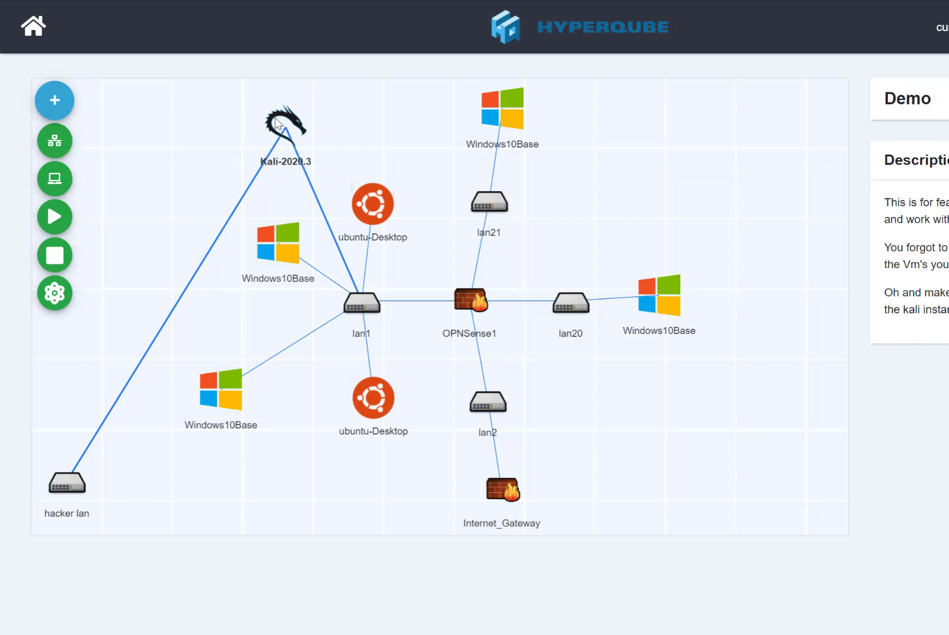
- Open the top Windows10Base machine's console and sign in with the account password
click(512, 117)
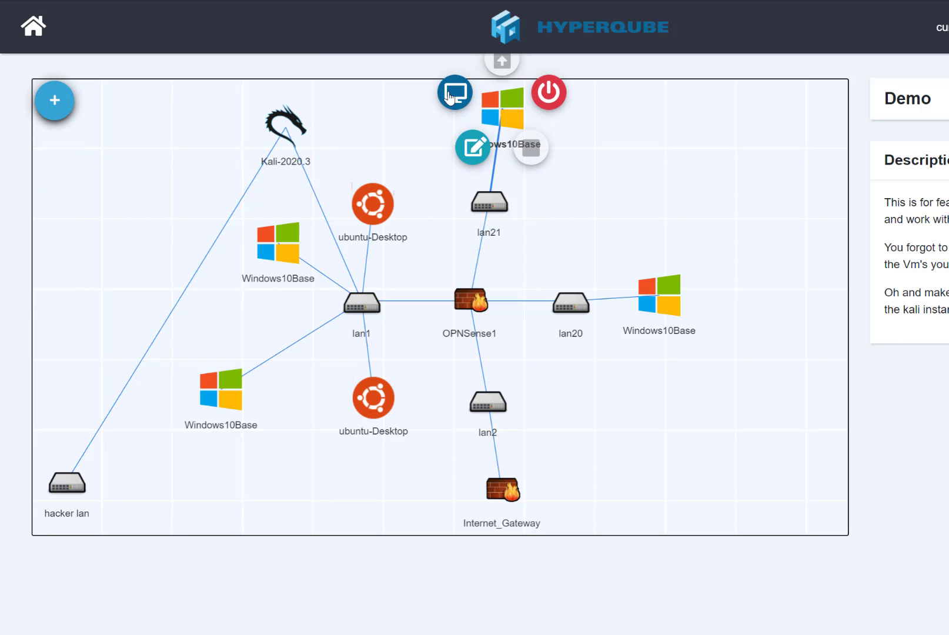
click(448, 104)
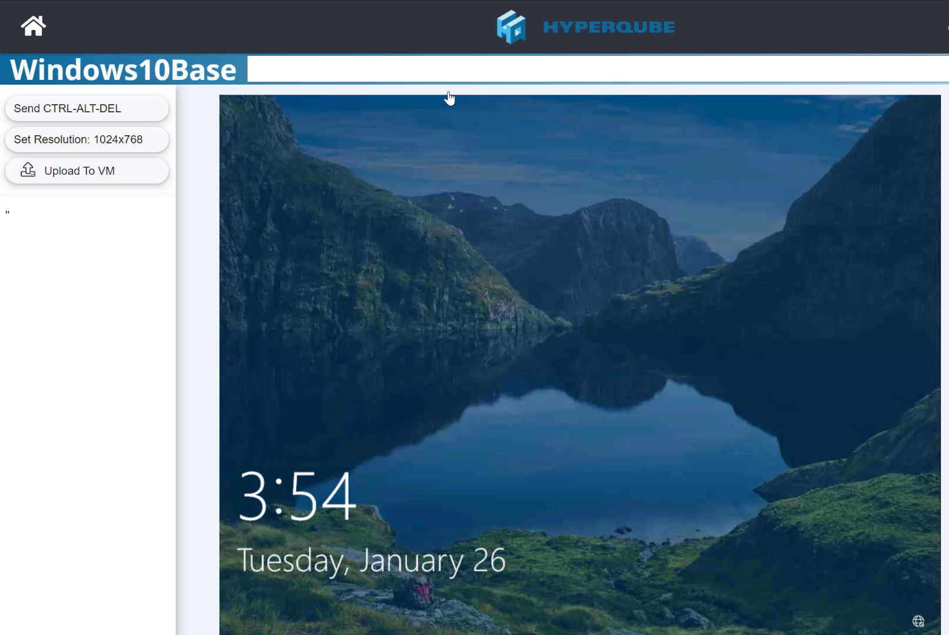
click(482, 264)
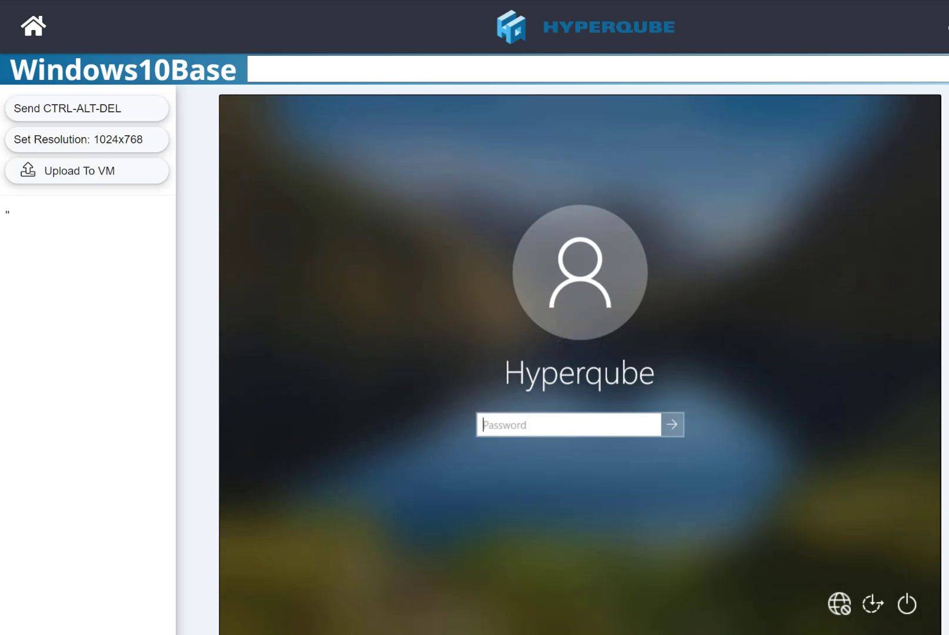
text(***********)
key(Return)
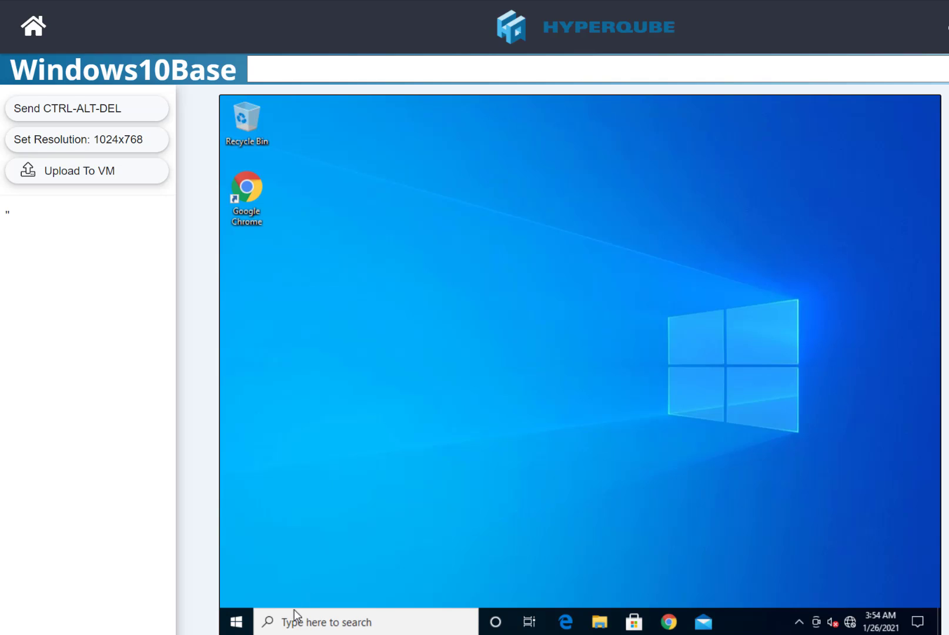
- Run 'ping google.com' in Command Prompt, close it, and launch Chrome from the desktop
click(294, 624)
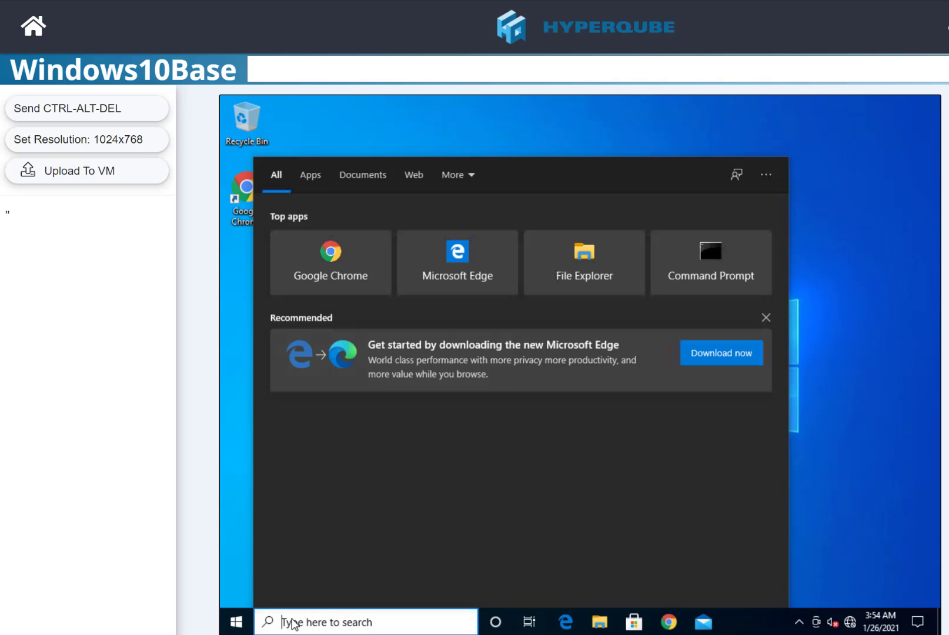
text(cmd)
key(Return)
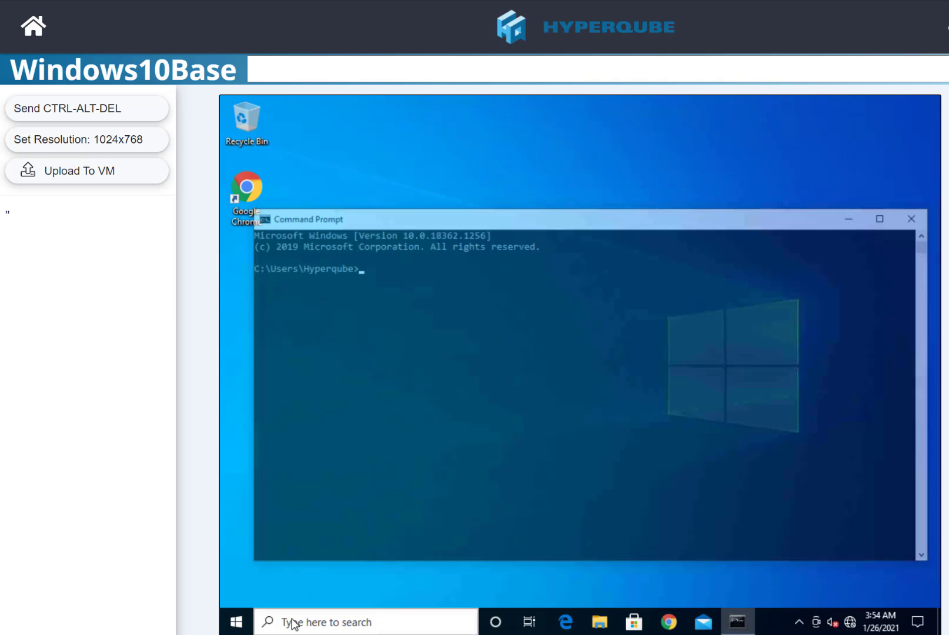
text(ping go)
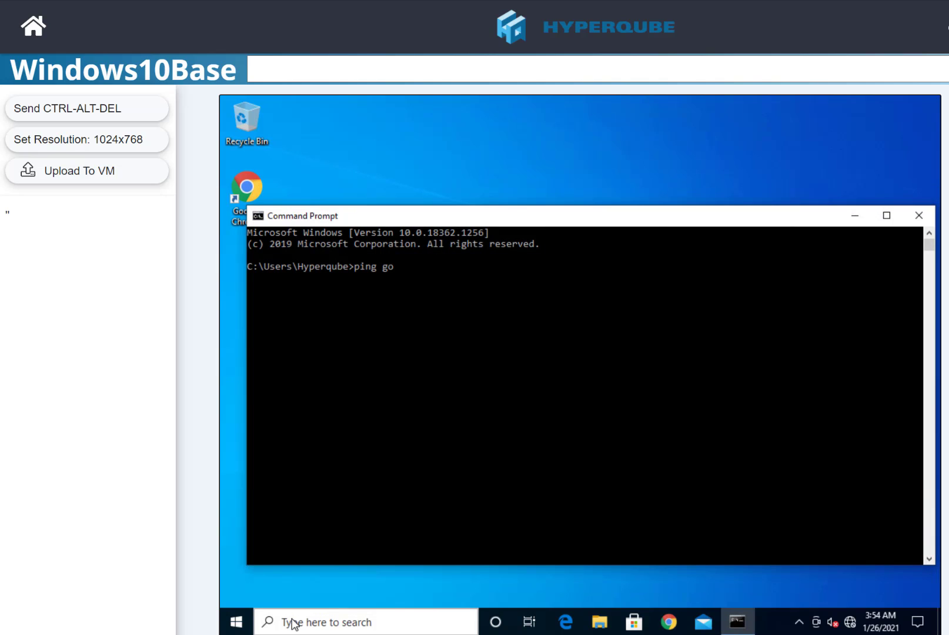
text(ogle.com)
key(Return)
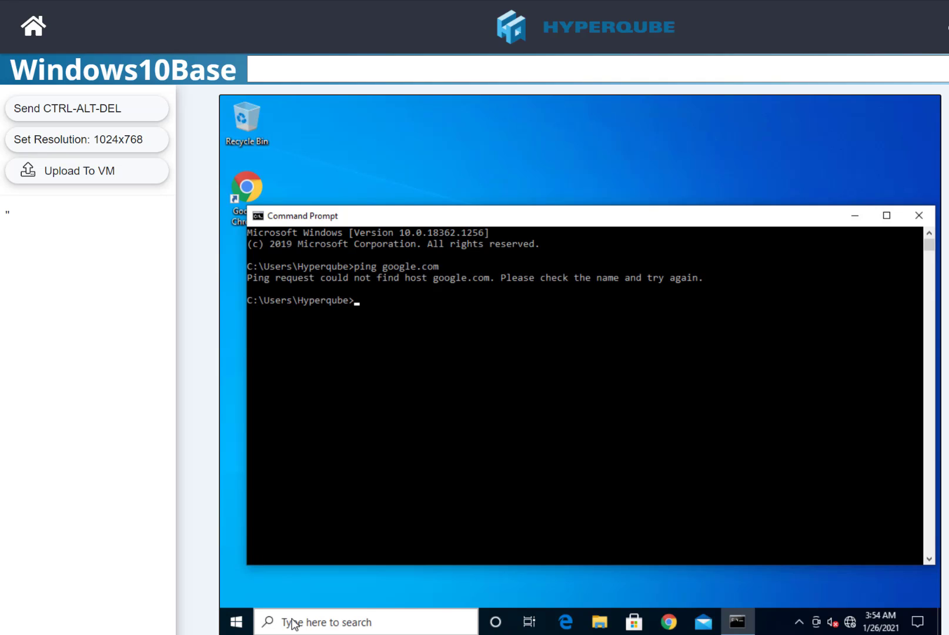
click(919, 215)
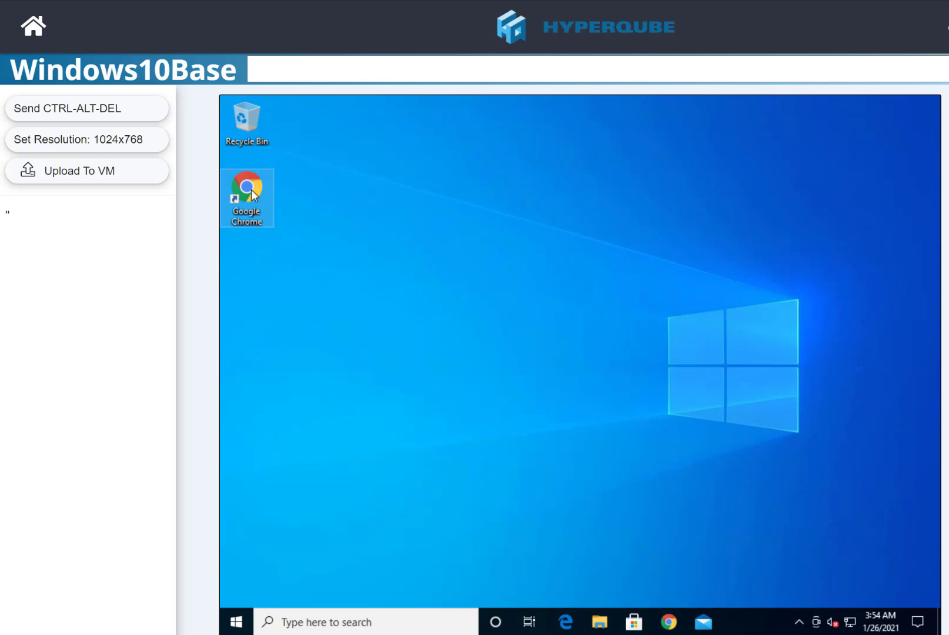
double_click(247, 191)
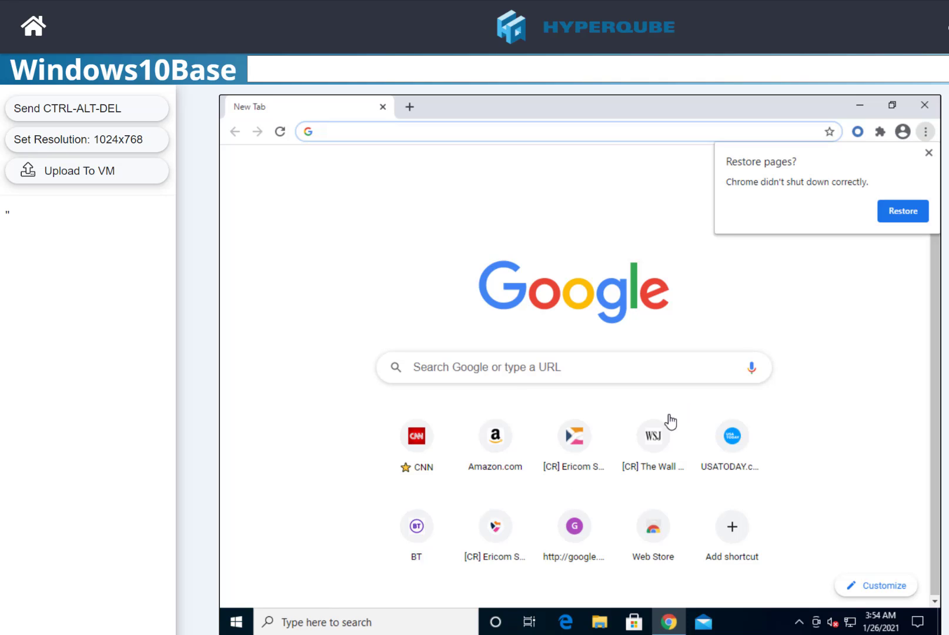
- Load wsj.com from the WSJ shortcut, dismiss the restore prompt, and close Chrome
click(657, 435)
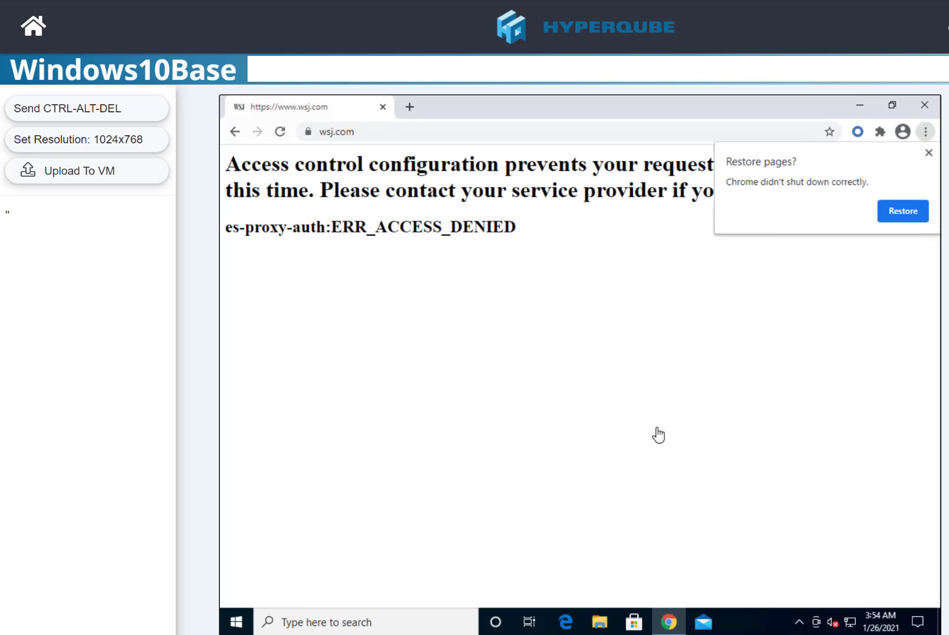
click(926, 154)
click(924, 106)
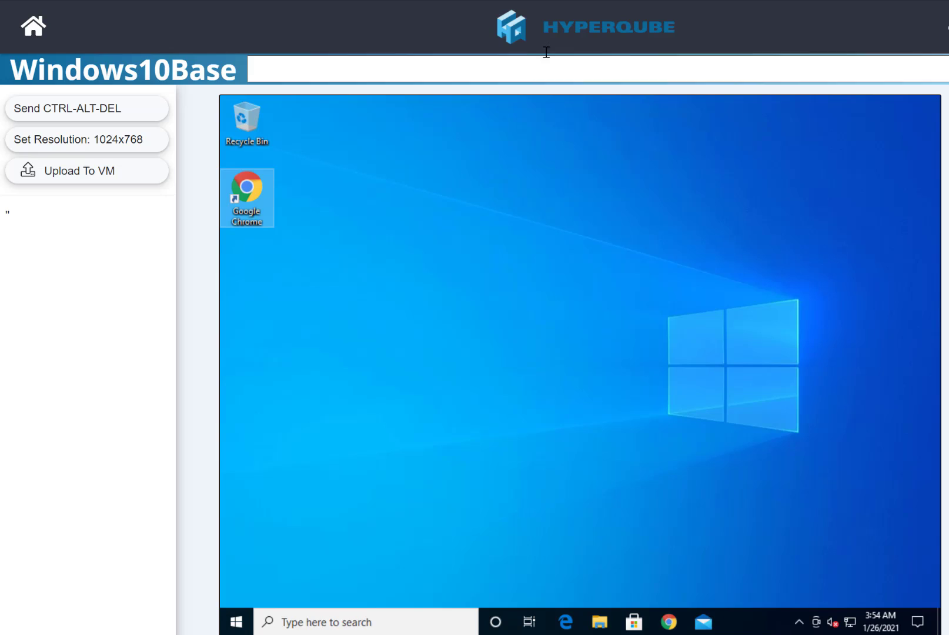
- Back on the network diagram, open the right Windows10Base console and sign in with the account password
key(ctrl+shift+Tab)
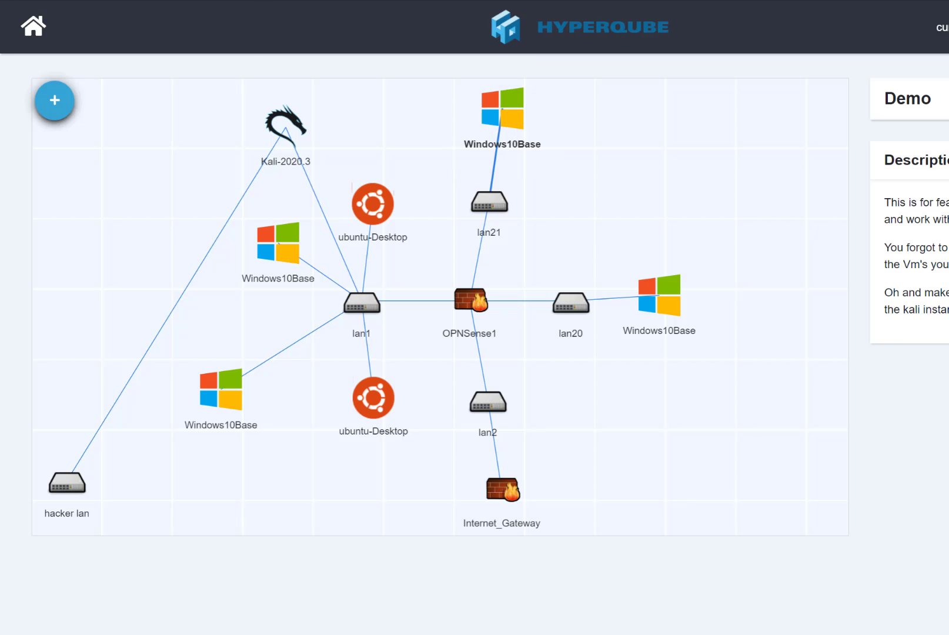
click(657, 299)
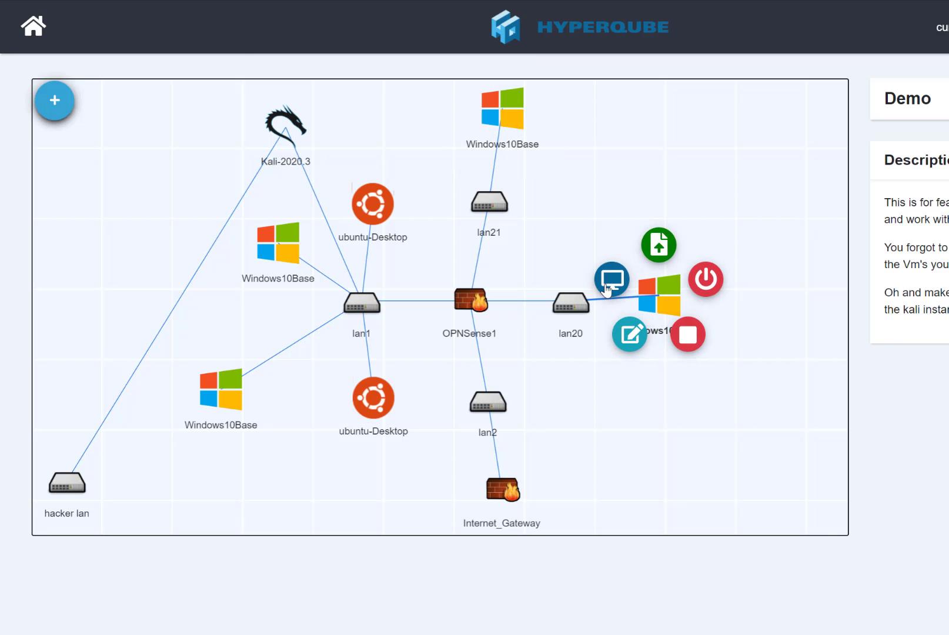
click(610, 285)
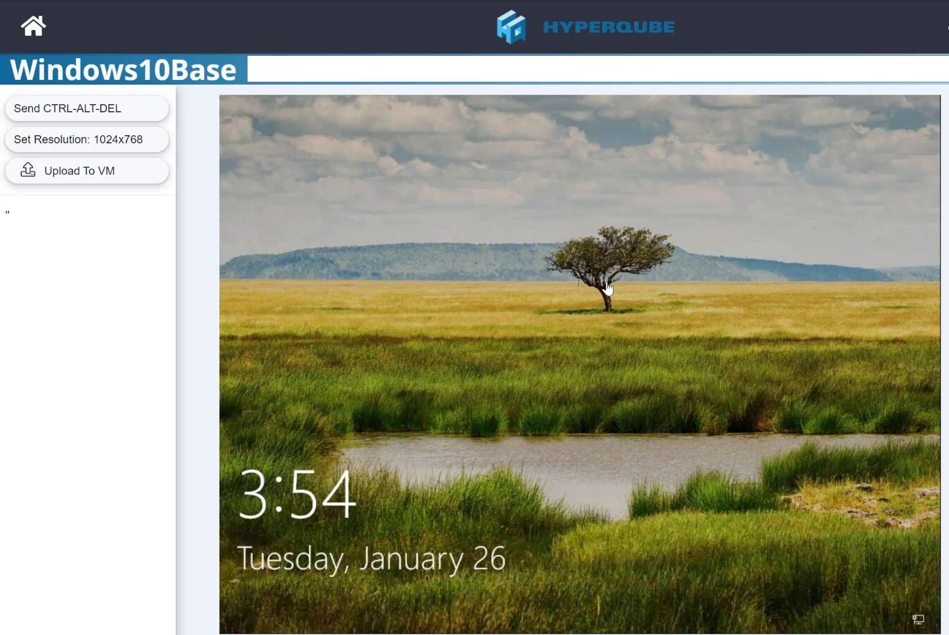
click(474, 433)
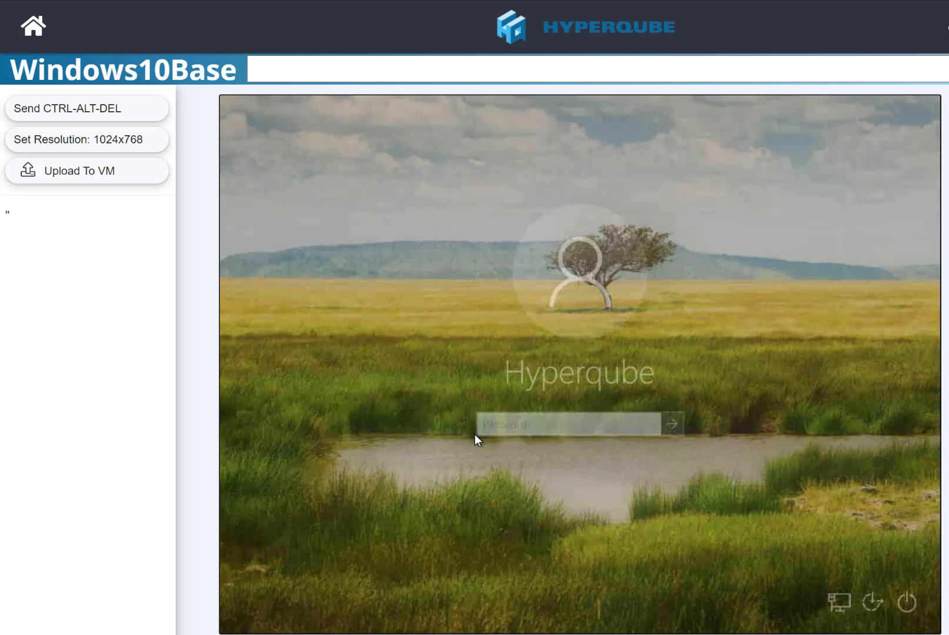
text(P)
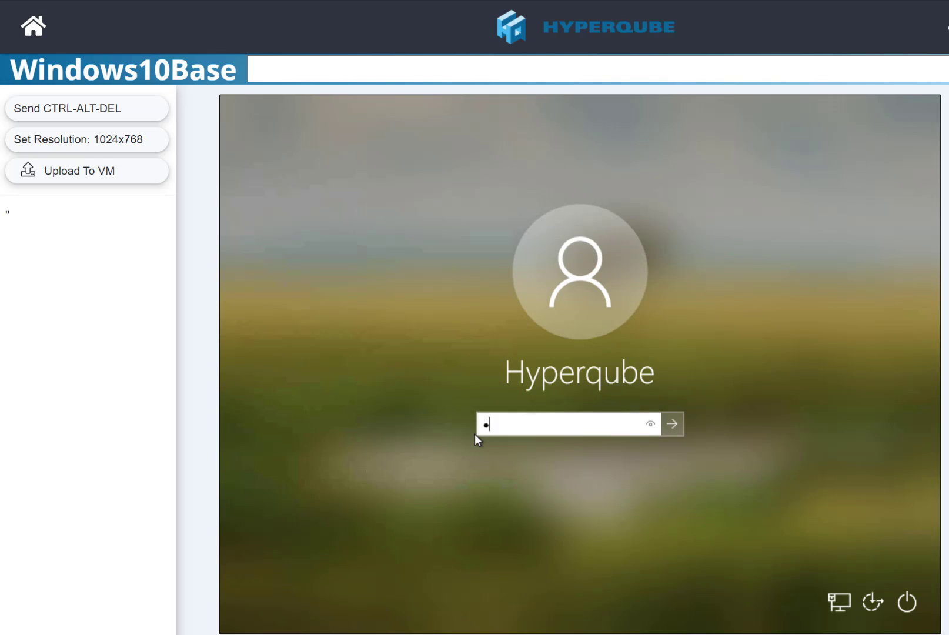
text(assword123)
key(Return)
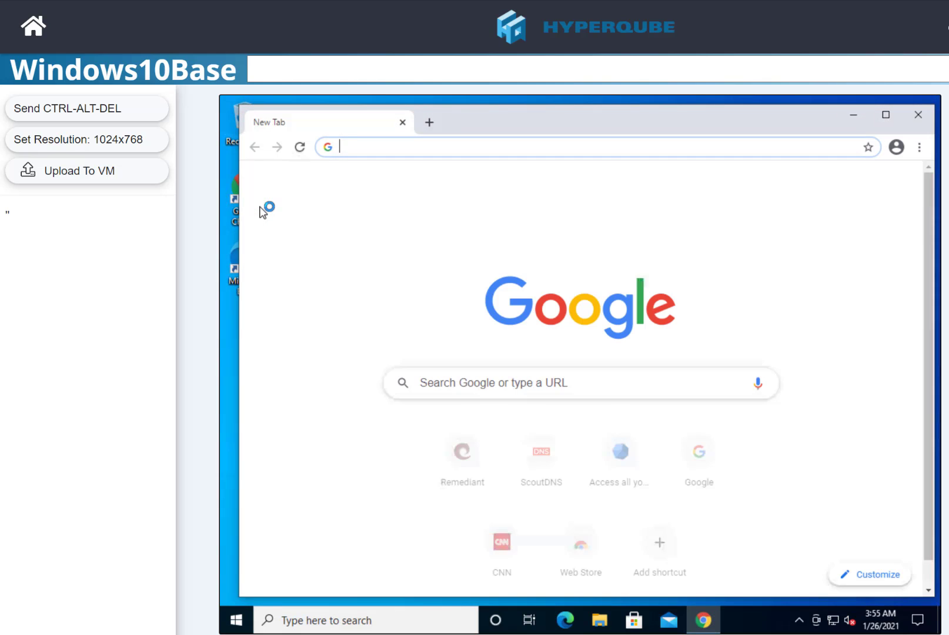
- Open the Remediant SecureONE login page in Chrome and dismiss the ThreatLocker blocked-file warning
click(470, 458)
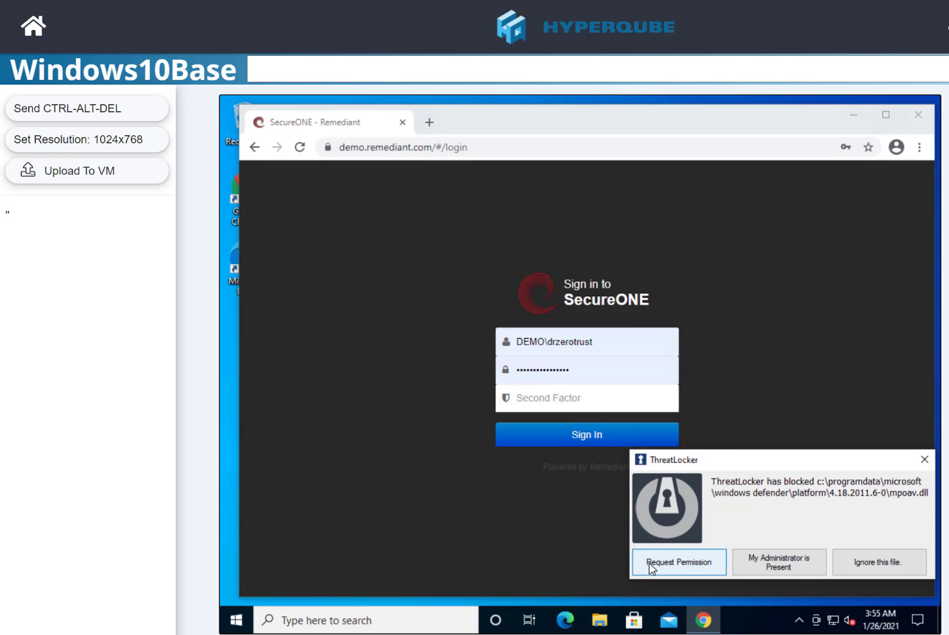
click(762, 264)
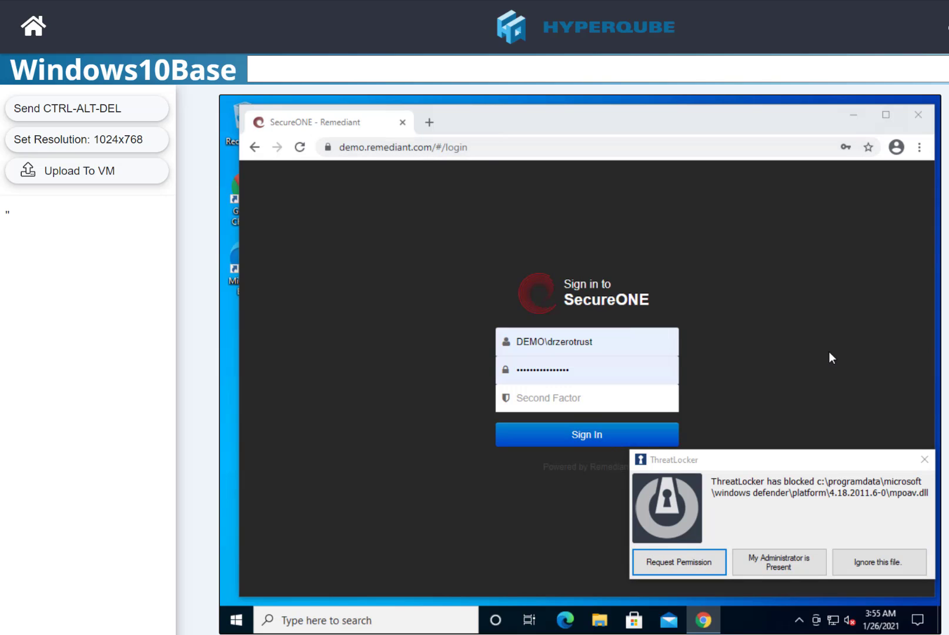
click(925, 459)
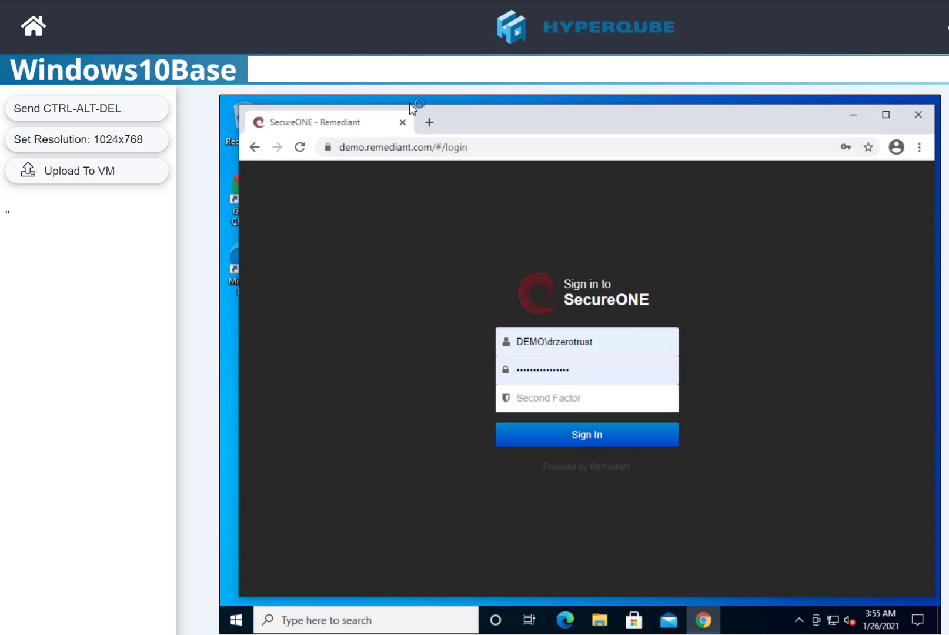
- Load cnn.com in a new Chrome tab, dismiss the ThreatLocker warning, then return to the Demo map
click(431, 123)
text(cnn.com])
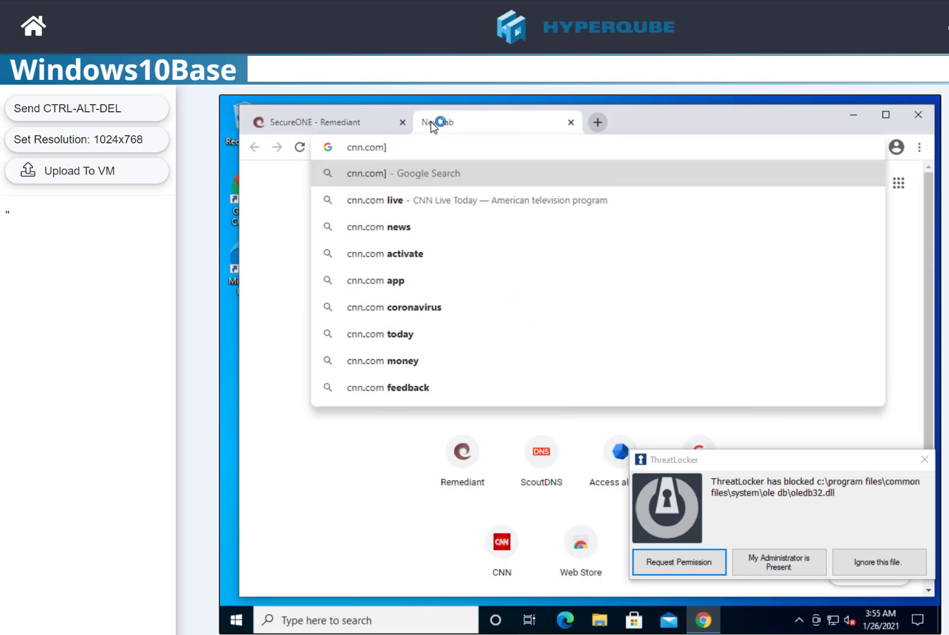
key(BackSpace)
key(Return)
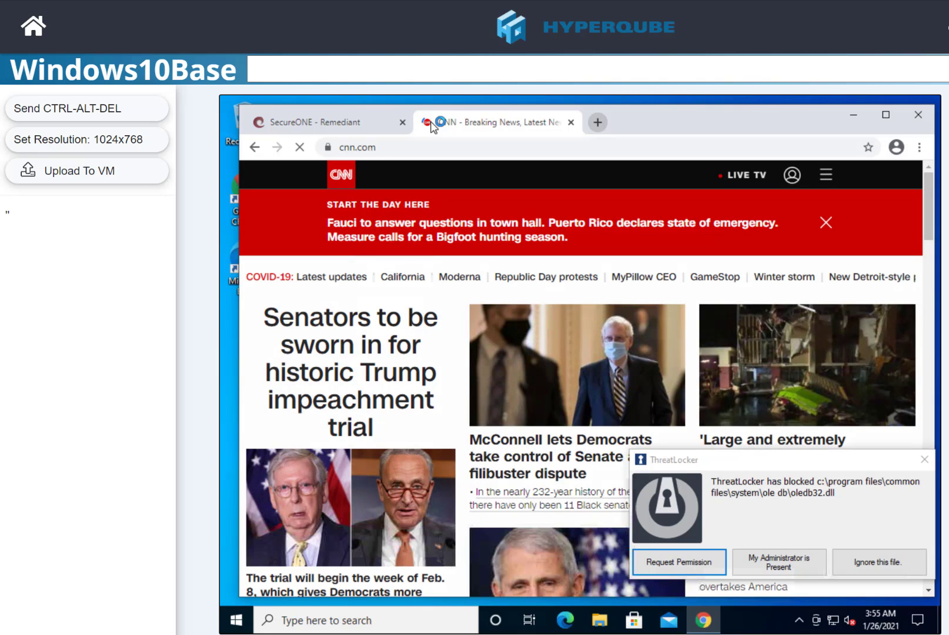
click(926, 459)
scroll(926, 462, down, 5)
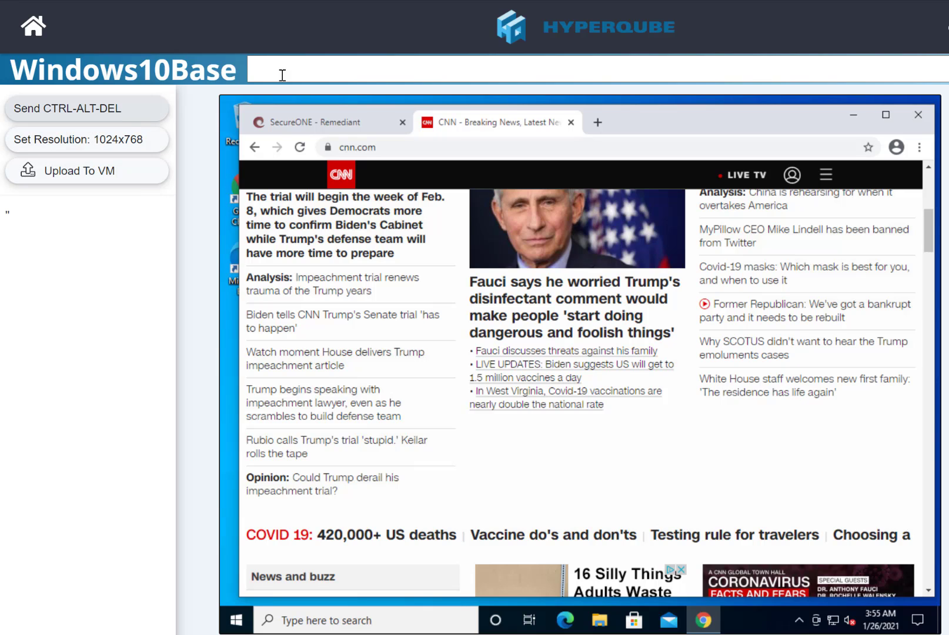
click(297, 1)
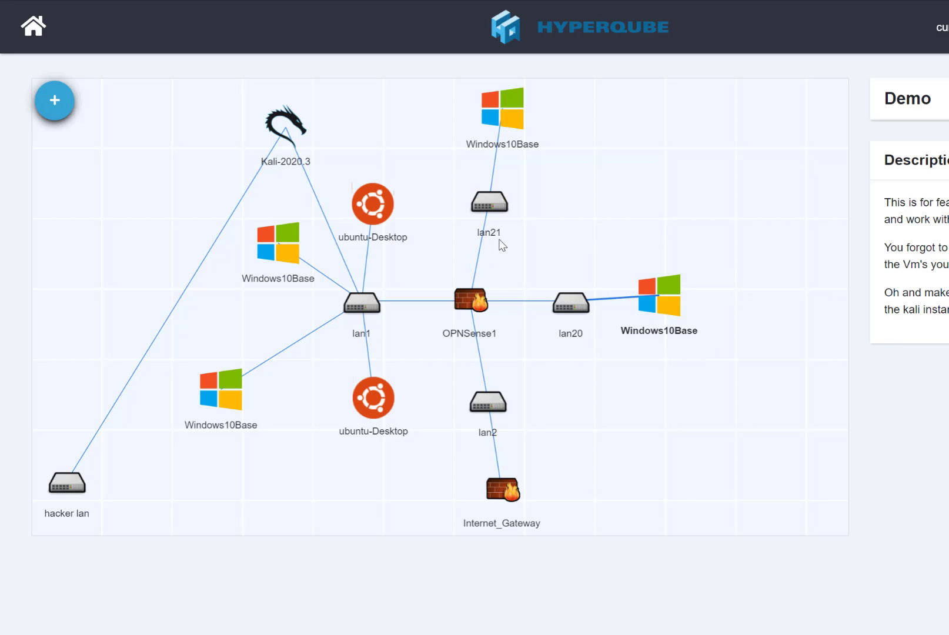
- Turn on physics in the + menu and drag hacker lan next to Kali-2020.3
click(689, 475)
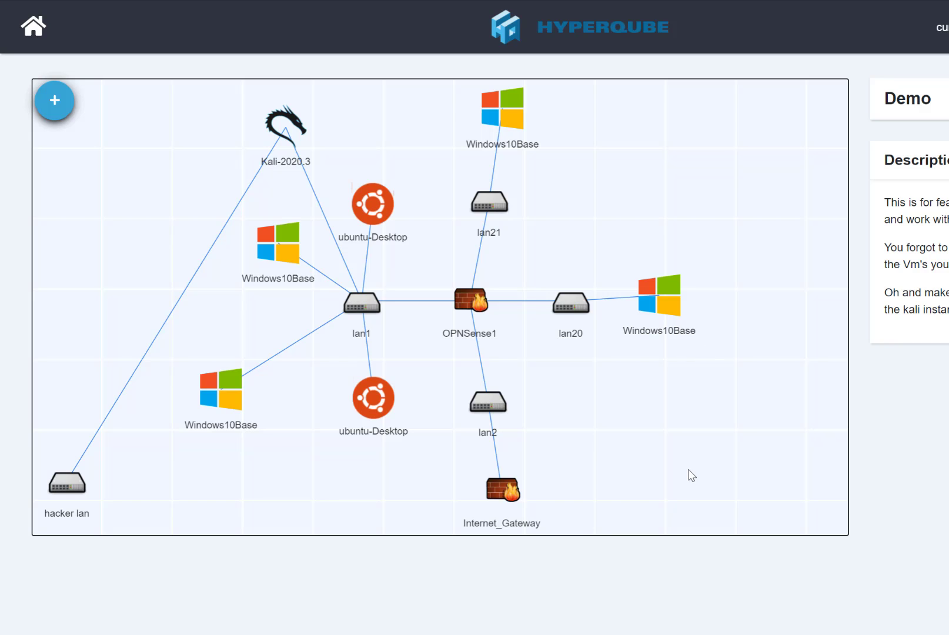
click(59, 103)
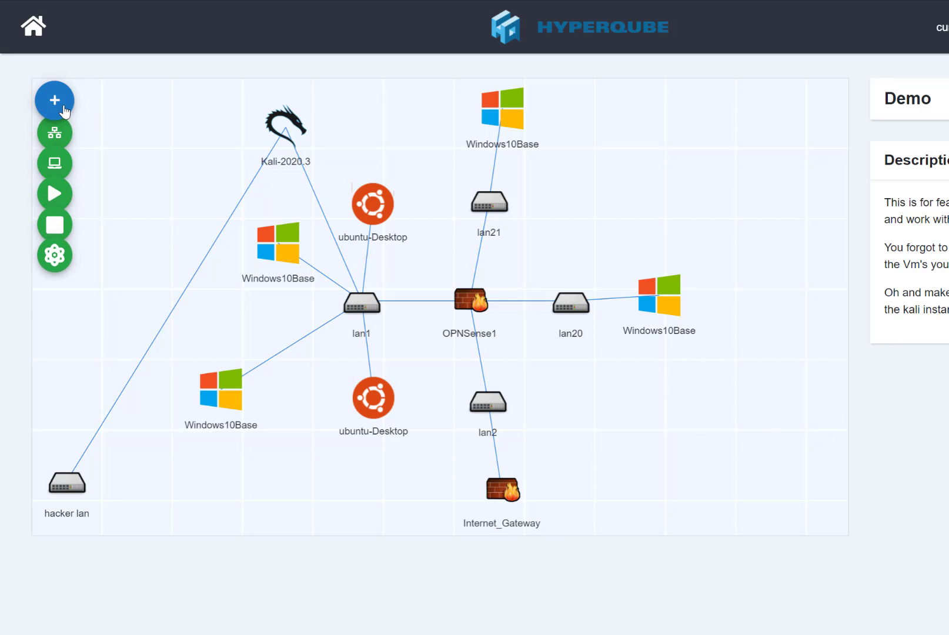
click(62, 284)
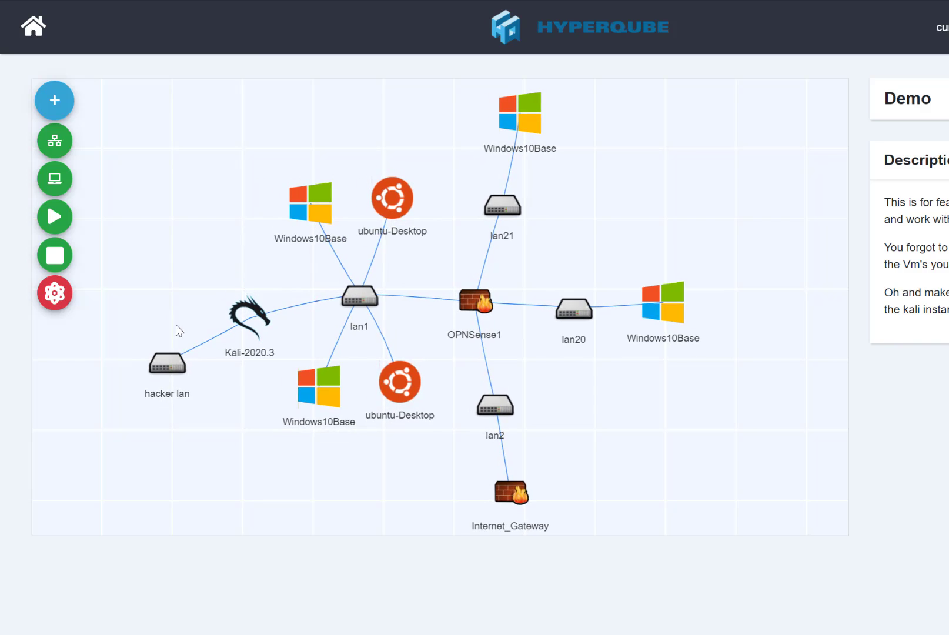
drag(170, 360, 160, 318)
- Turn physics off, stop all machines in the Demo design, and return Home
click(60, 291)
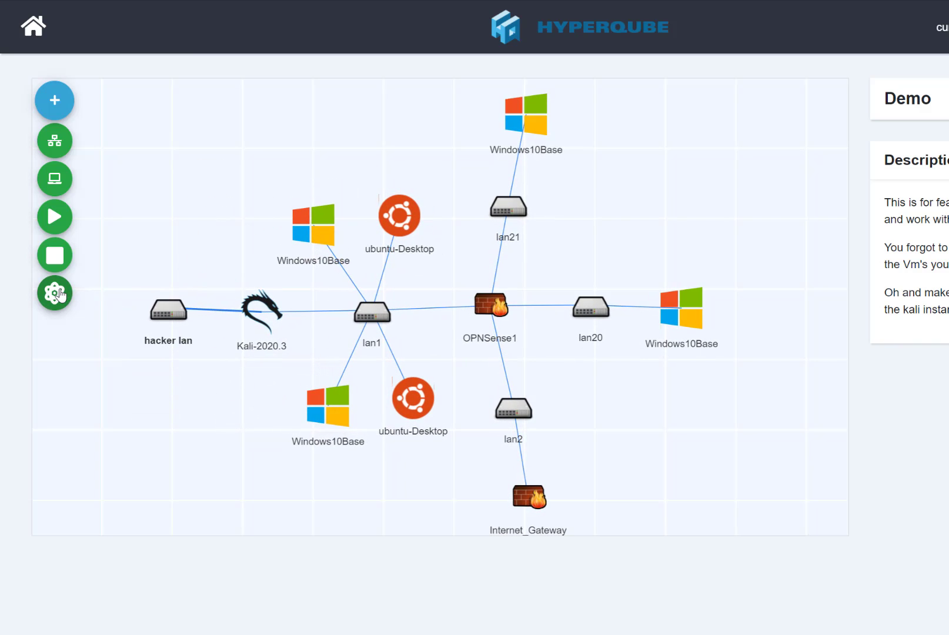
click(56, 255)
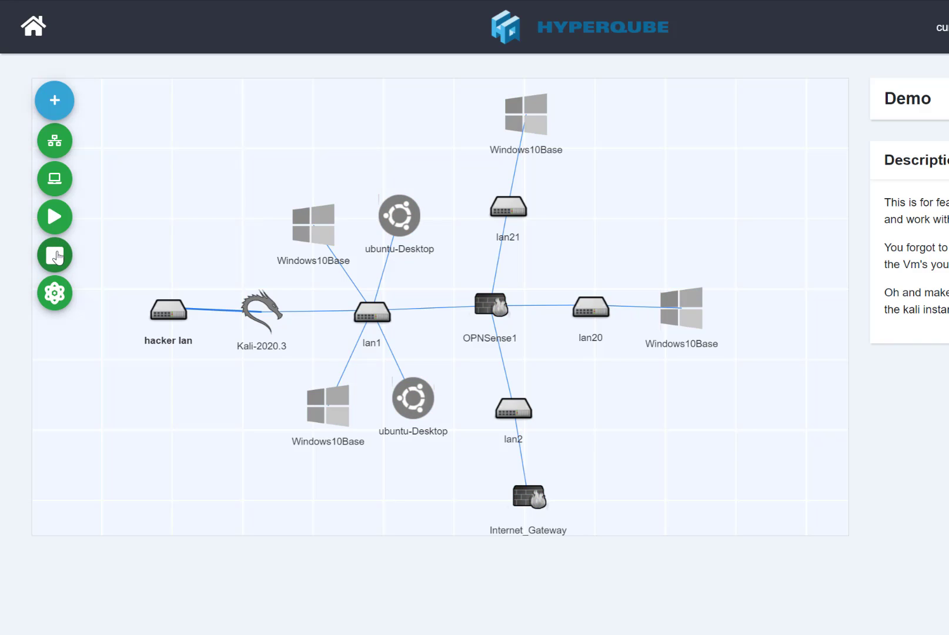
click(33, 26)
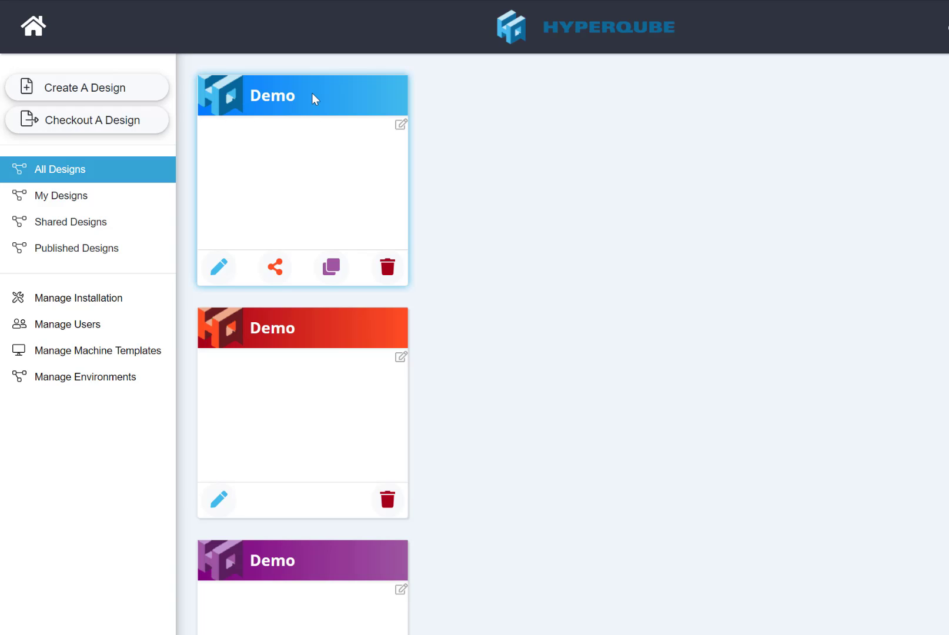
- Cancel the first Demo design's Share dialog, then open the red Demo design for editing
click(278, 273)
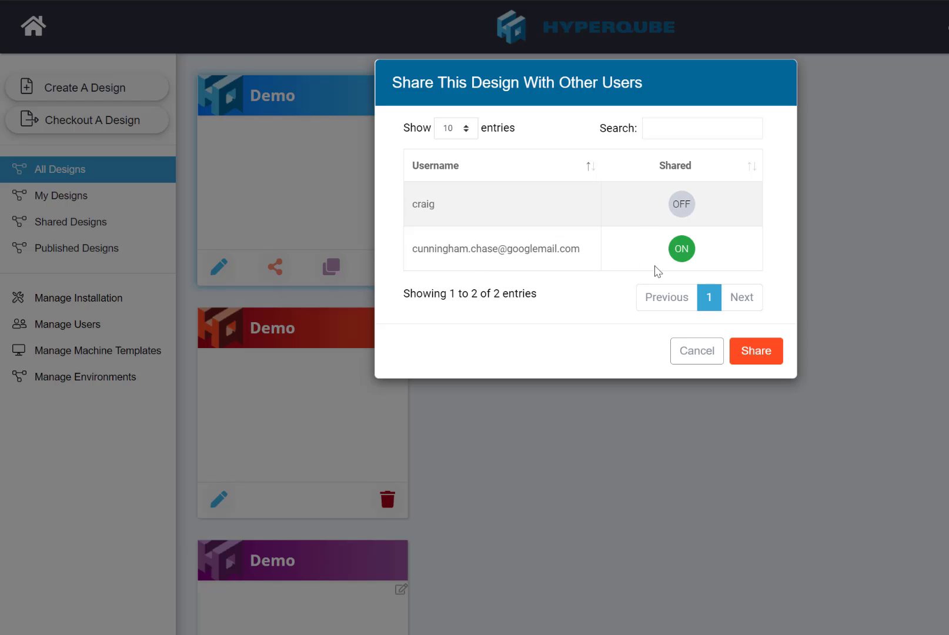
click(703, 351)
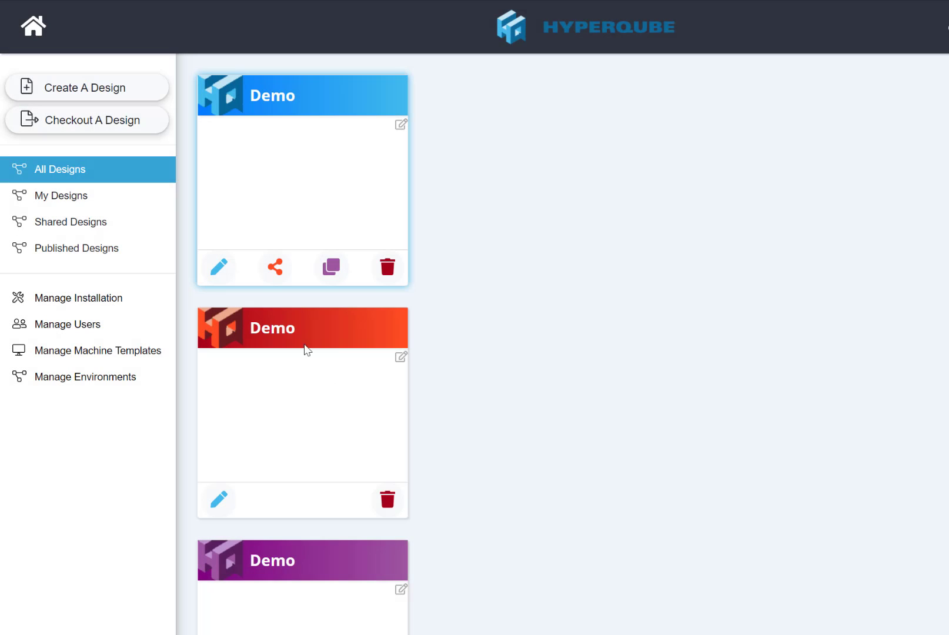
click(220, 502)
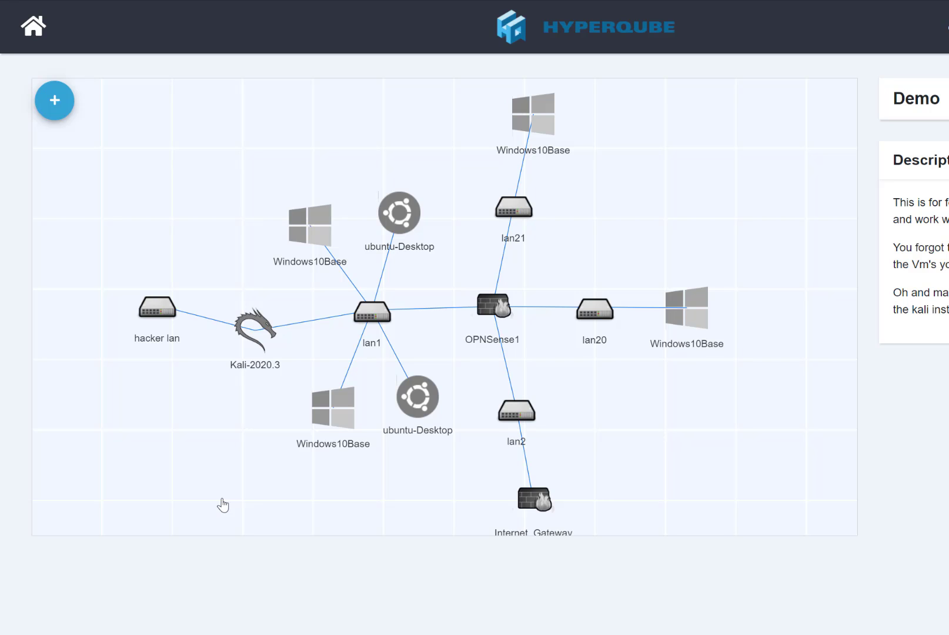
- Open Kali-2020.3's Edit properties and close them without changes
click(247, 351)
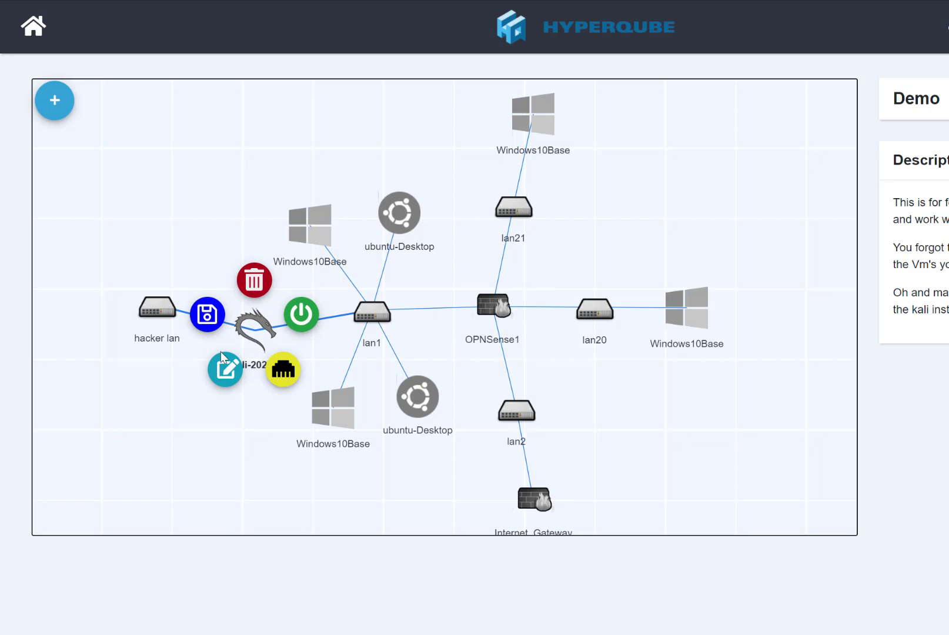
click(224, 369)
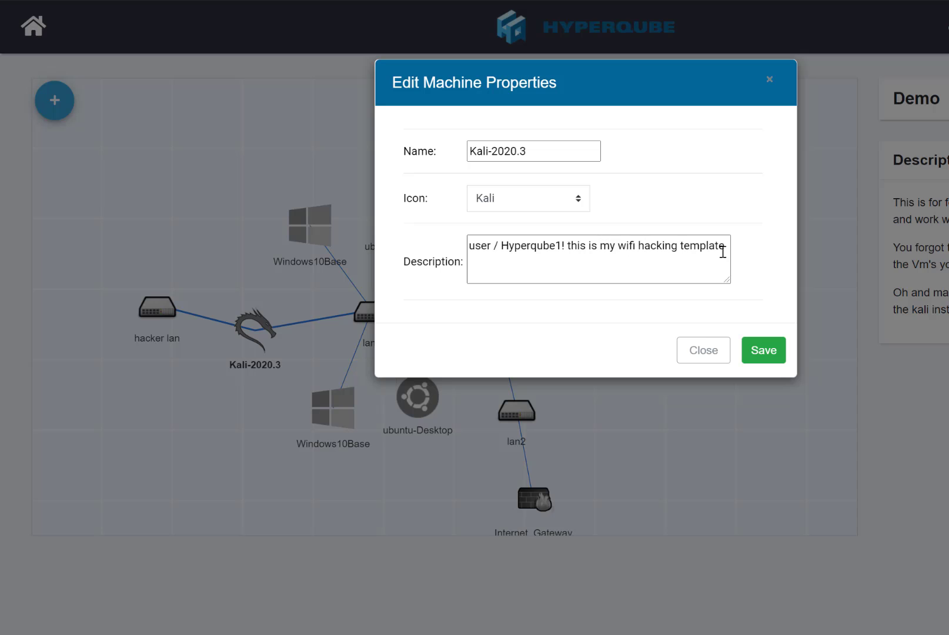
click(720, 350)
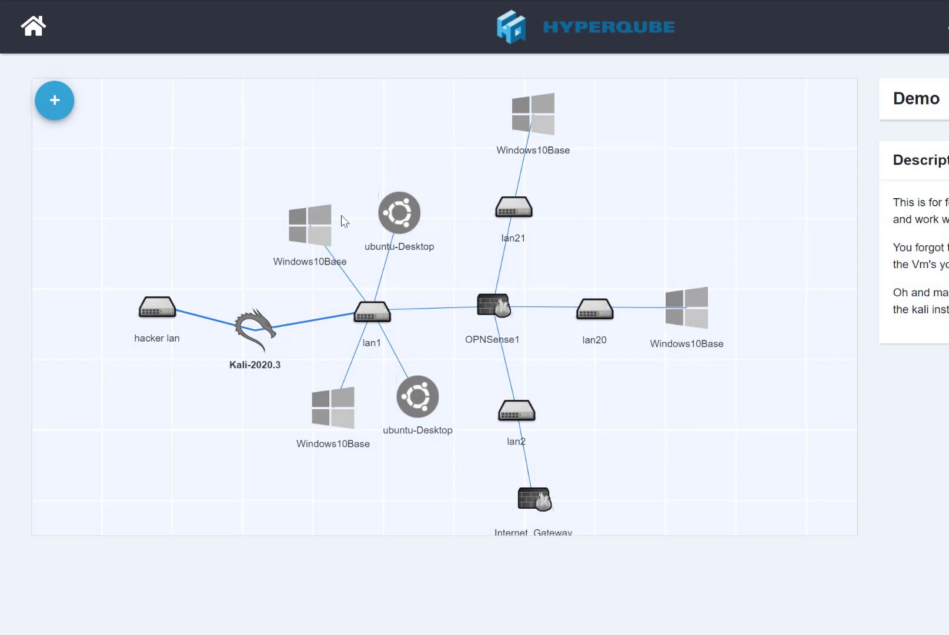
- Check the + > Deploy Machine template list, close it, and go back Home
click(57, 110)
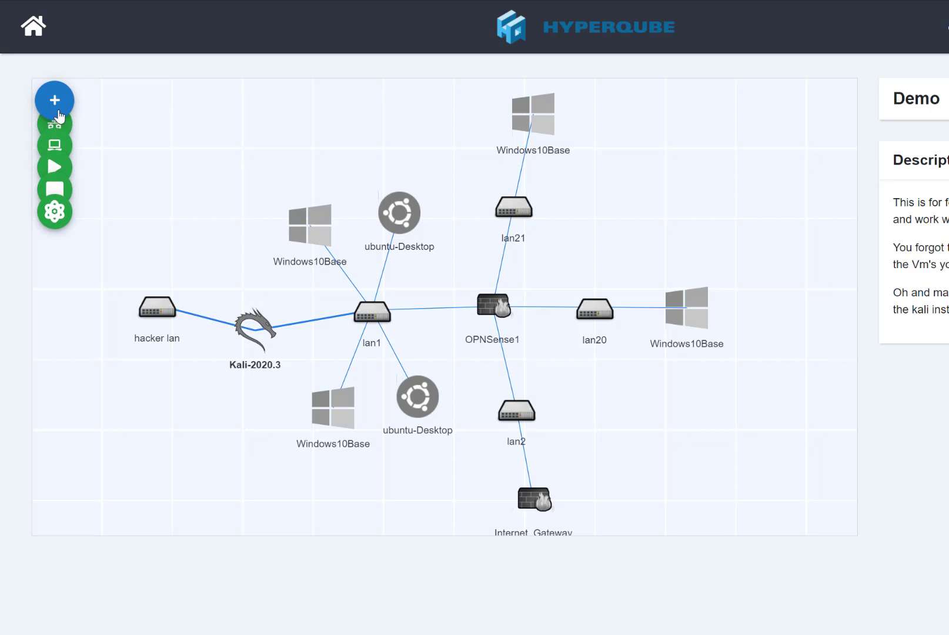
click(57, 185)
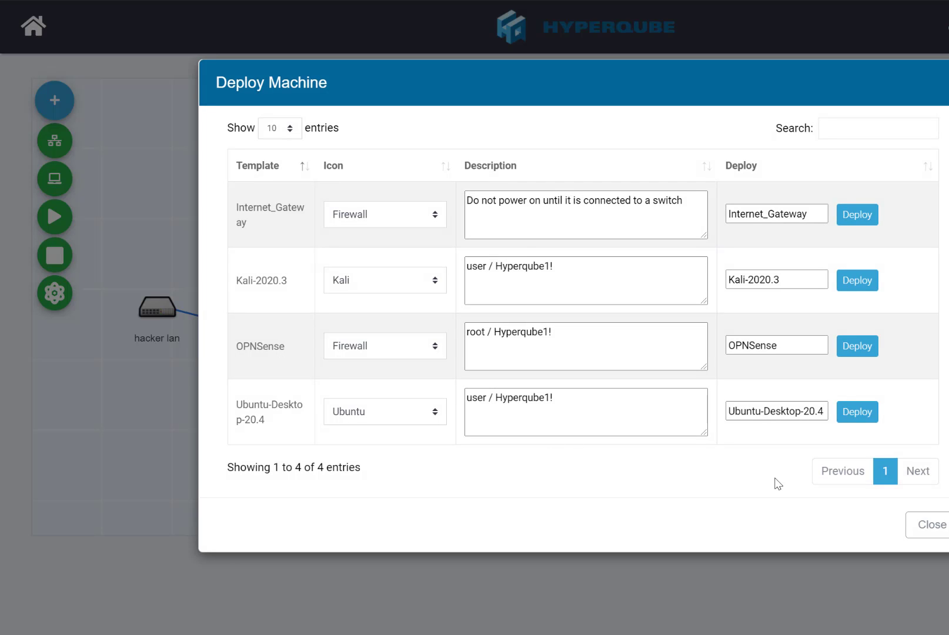
click(928, 529)
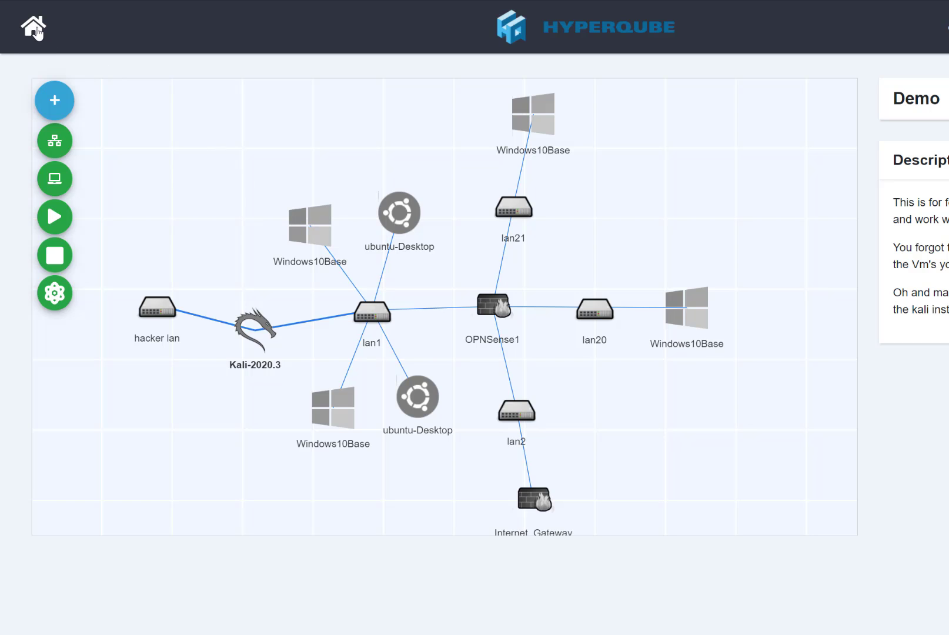
click(36, 29)
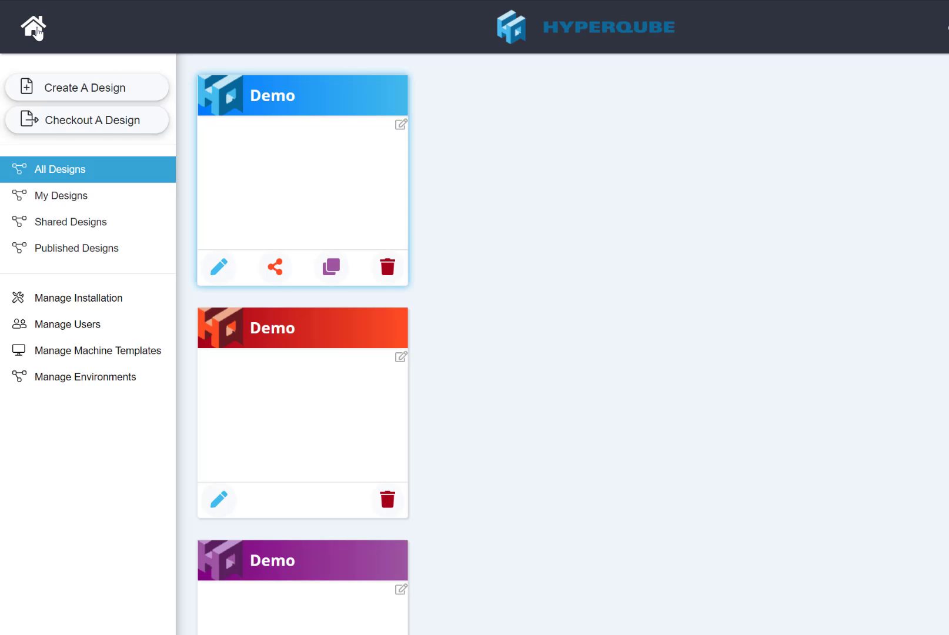
- Open the Publish This Design dialog from the first Demo card's copy/publish button
scroll(425, 303, down, 3)
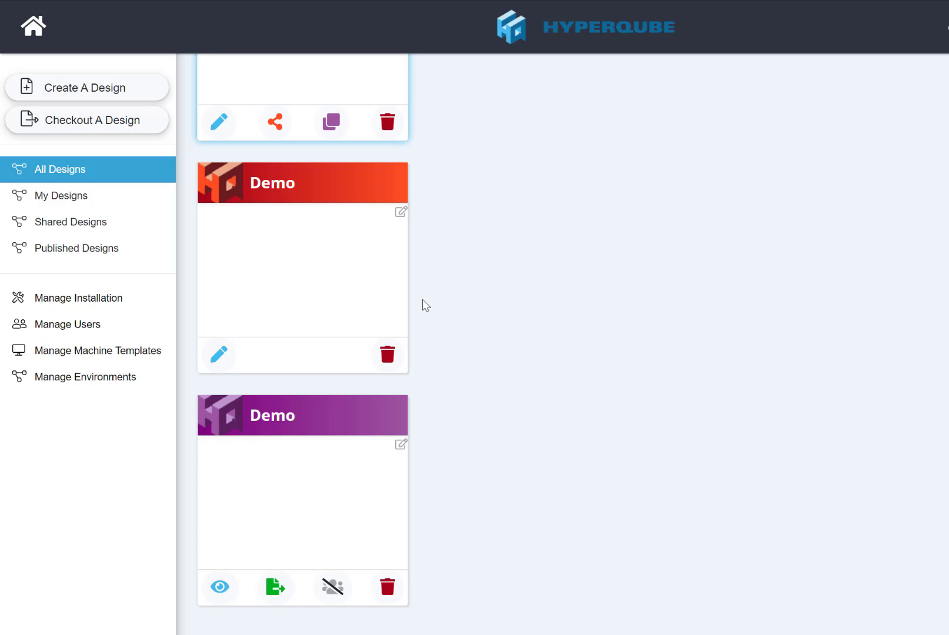
scroll(425, 303, up, 3)
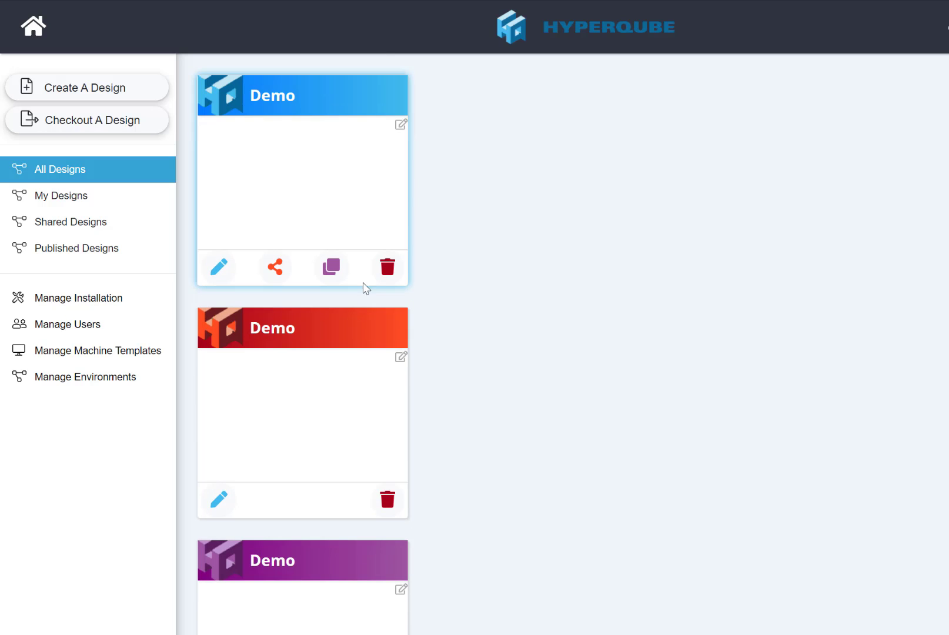
click(327, 268)
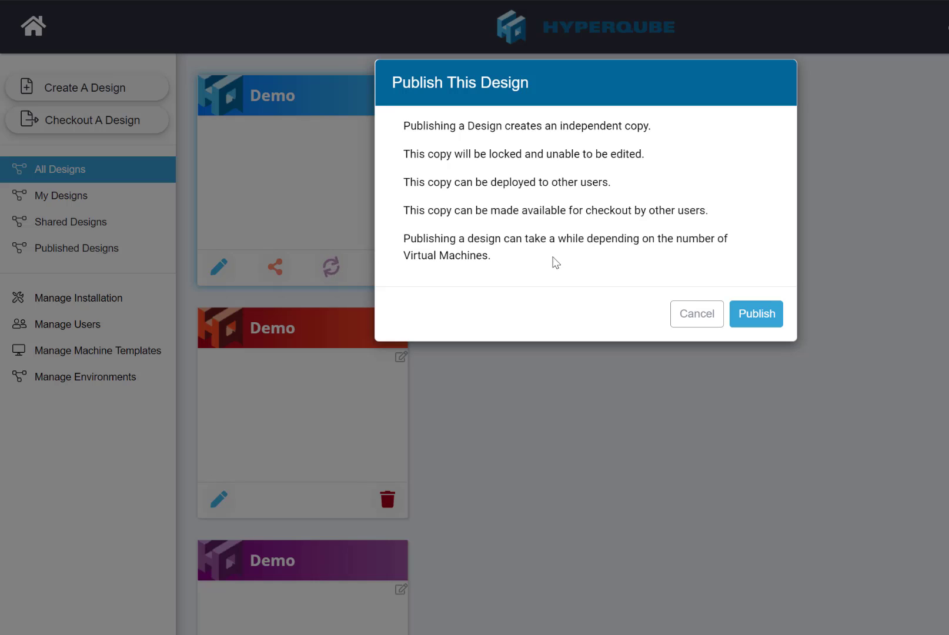
- Cancel the Publish This Design dialog and scroll down to the purple Demo card
click(675, 315)
scroll(582, 441, down, 1)
scroll(581, 448, down, 1)
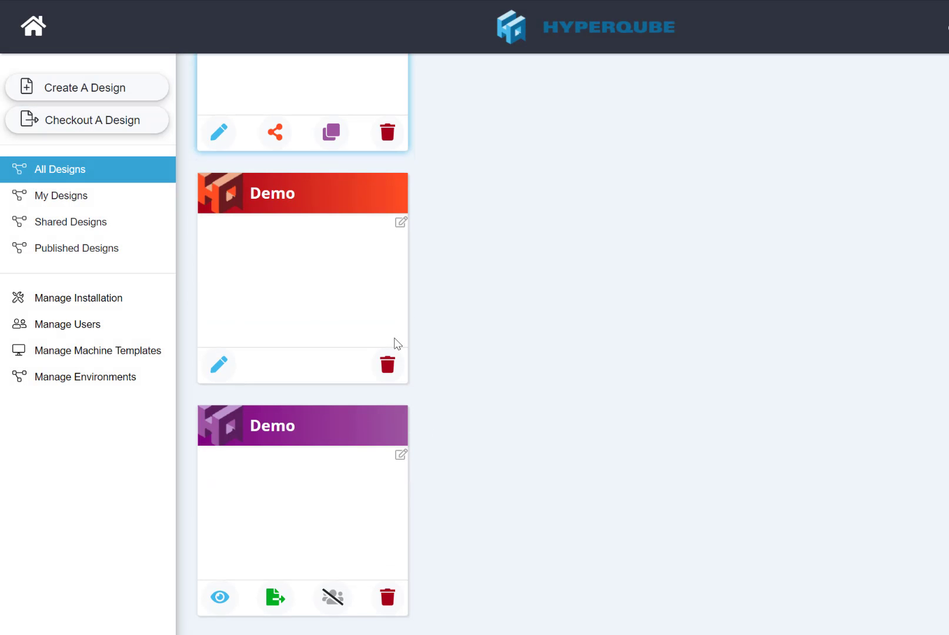
- View the purple Demo environment's network map, inspect a Windows10Base machine, then return Home
click(223, 597)
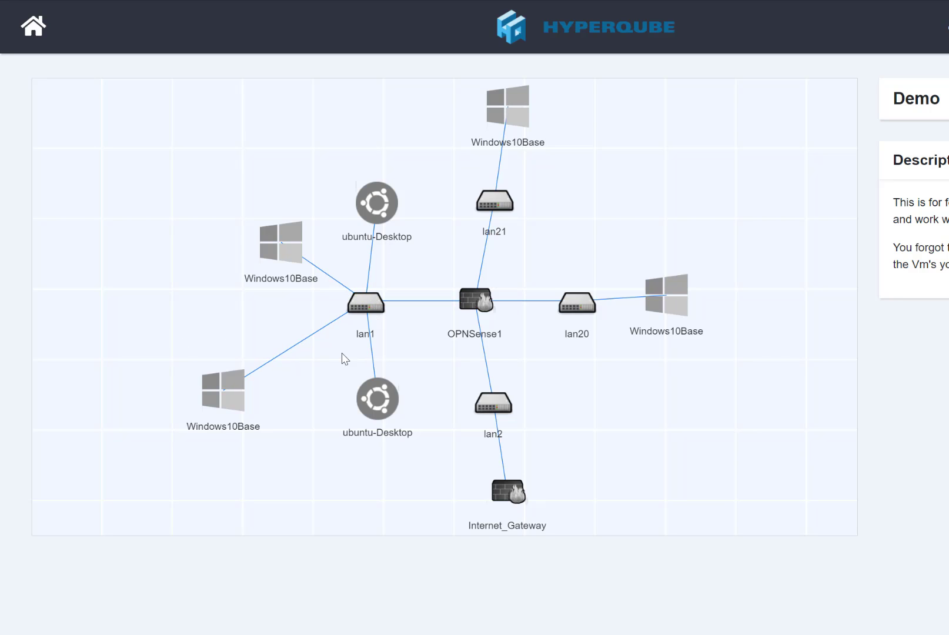
click(278, 241)
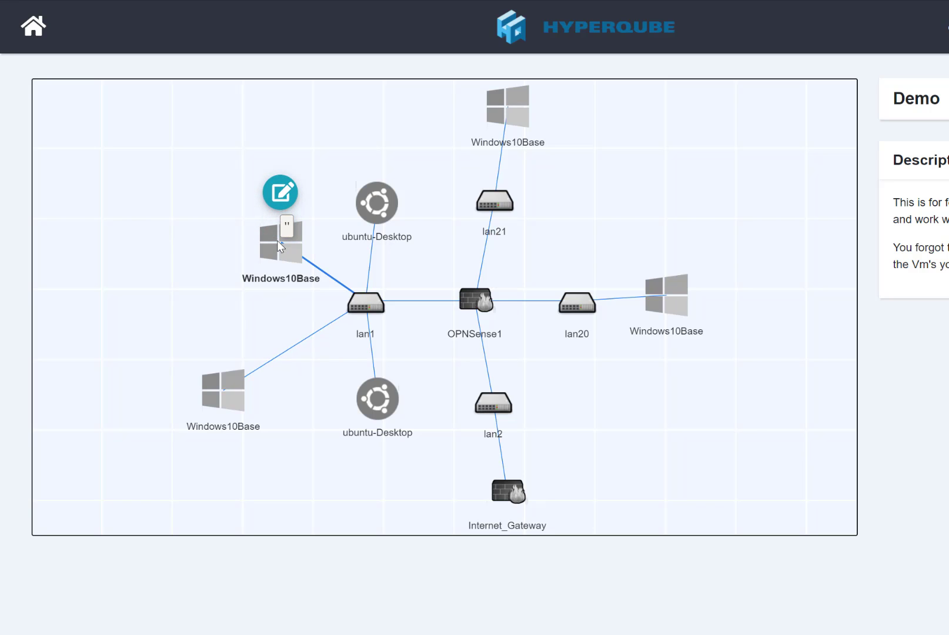
click(895, 328)
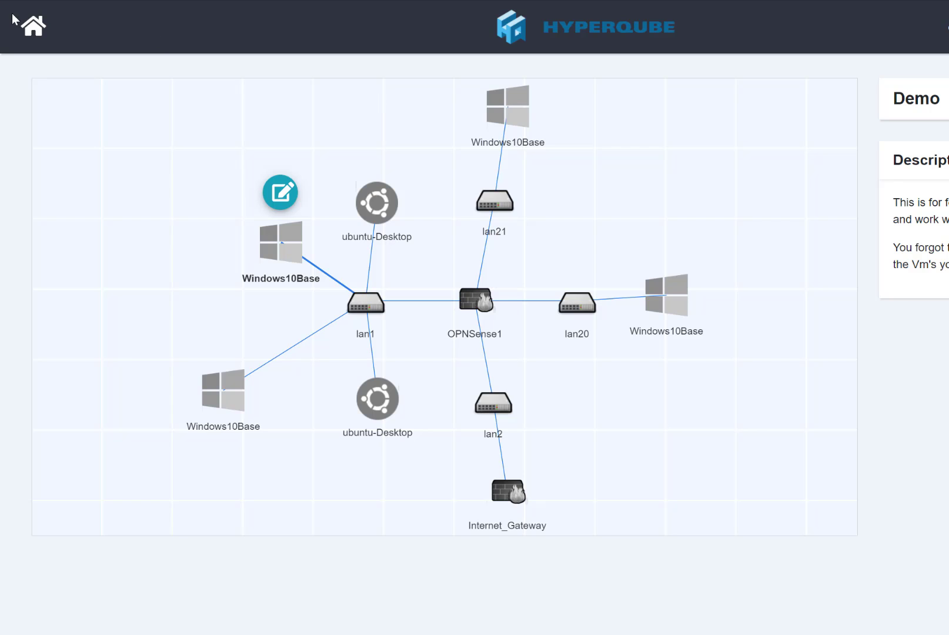
click(33, 31)
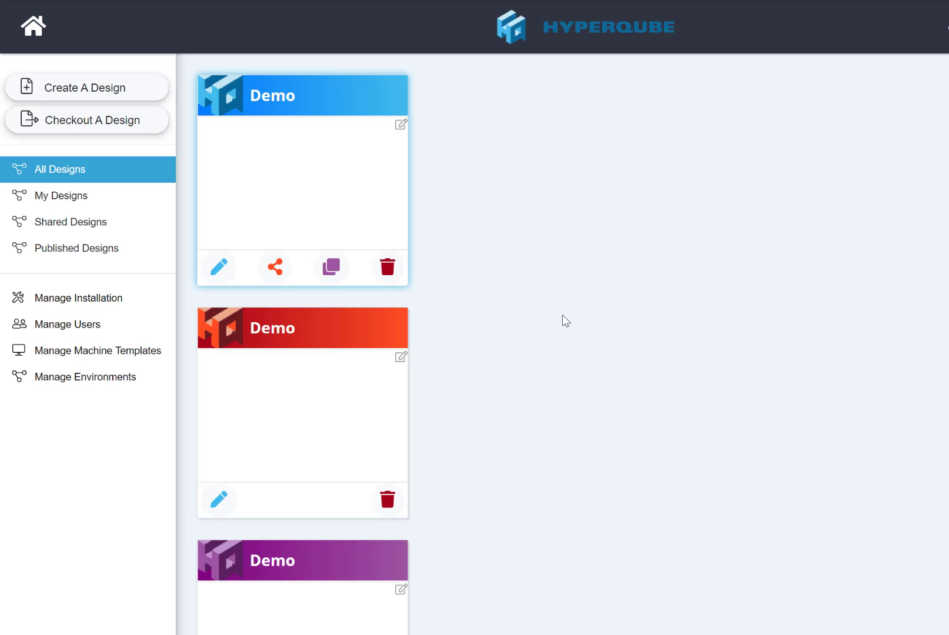
- Browse Shared Designs and Published Designs, then open Manage Installation's vCenter settings
click(44, 221)
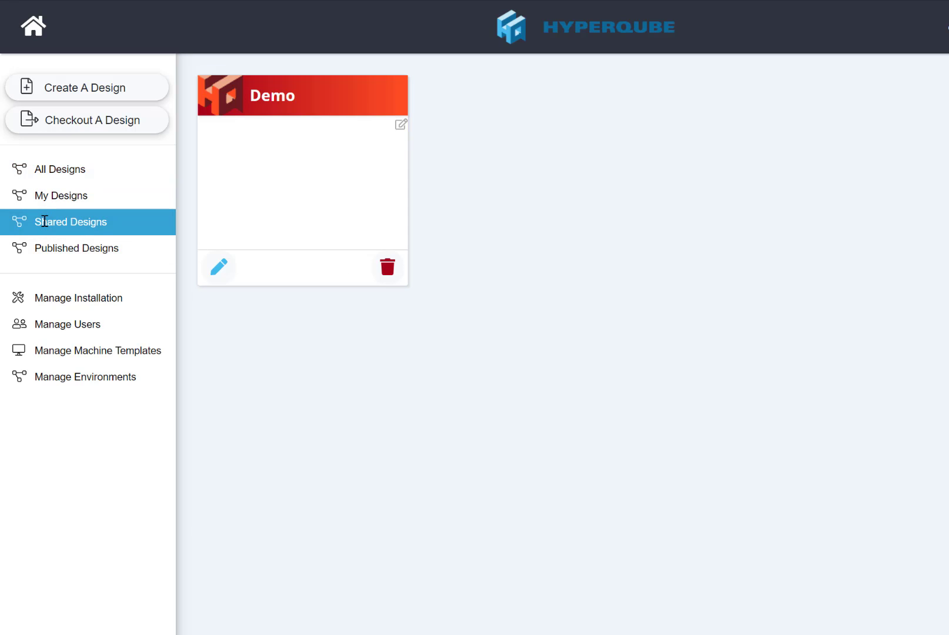
click(49, 248)
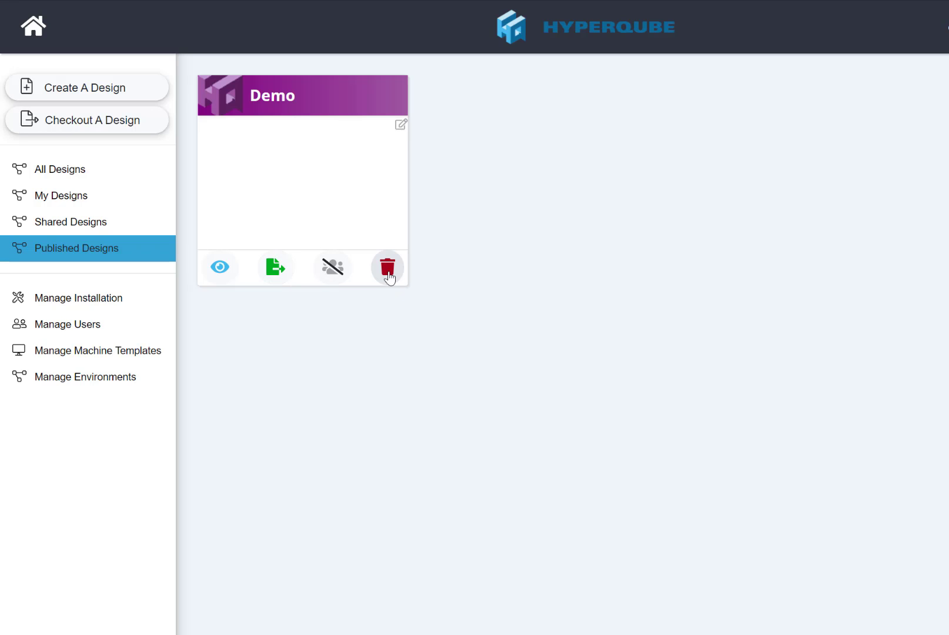
click(115, 299)
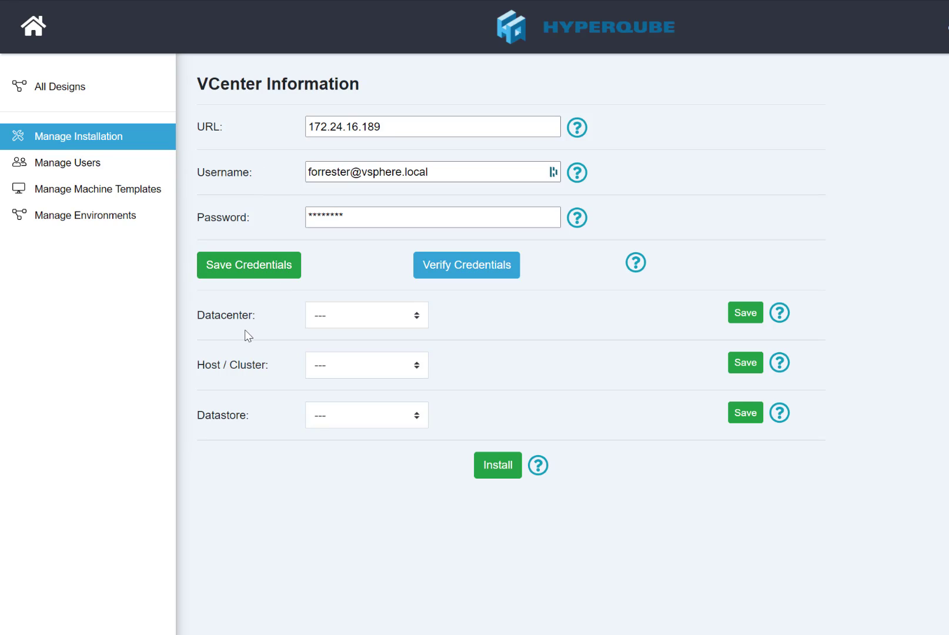
click(636, 263)
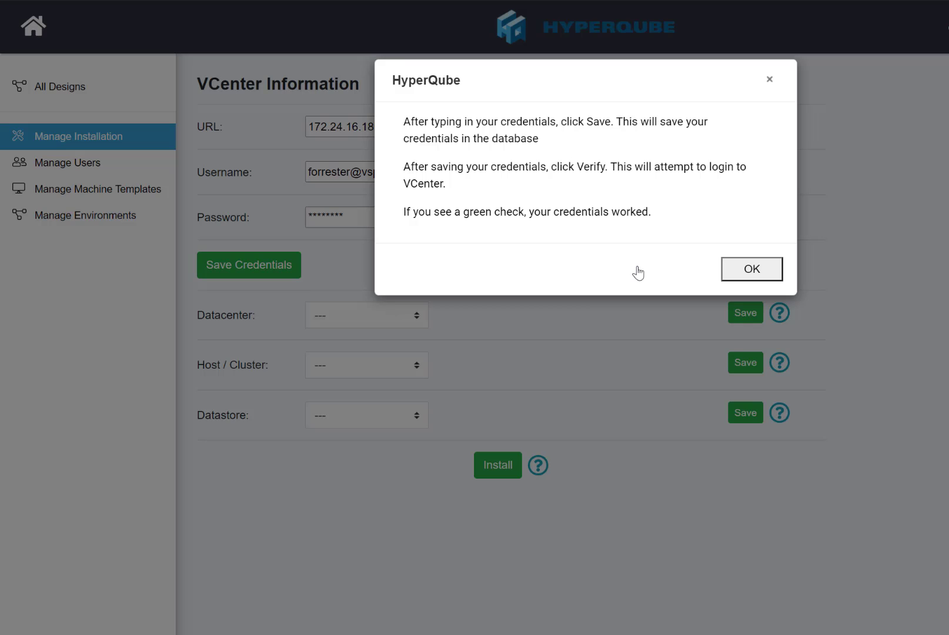
click(770, 80)
click(780, 312)
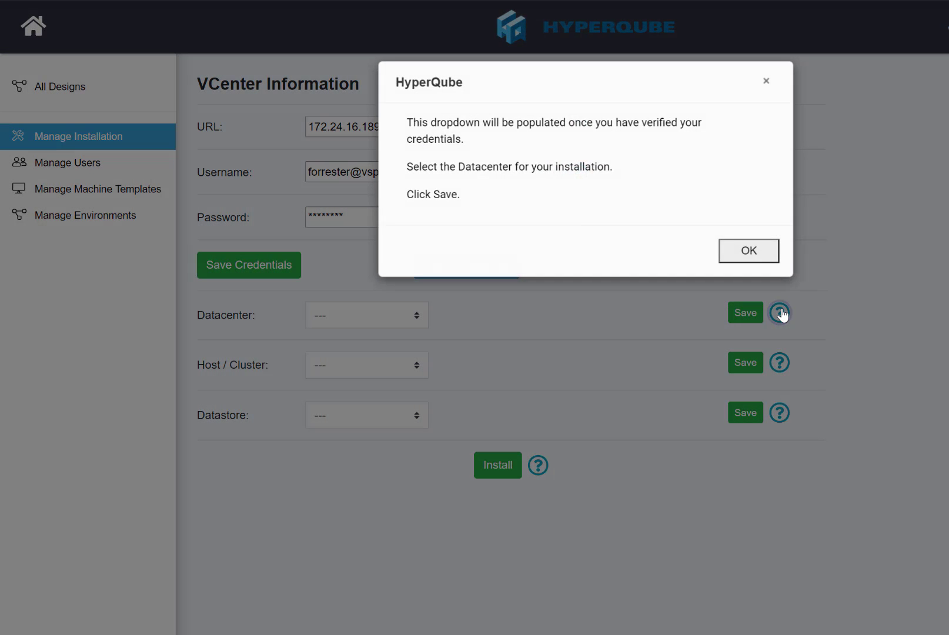
click(770, 80)
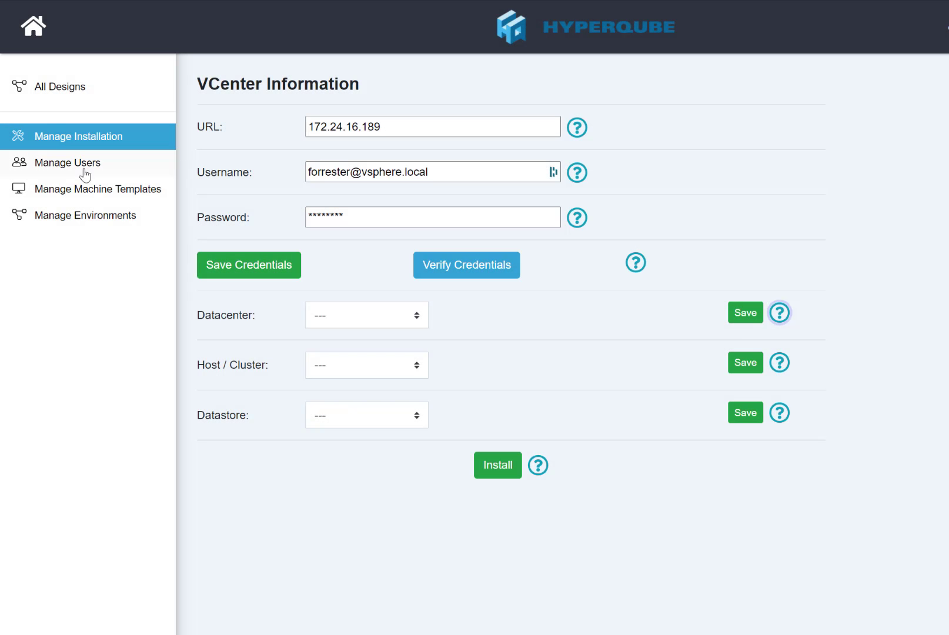
- On Manage Users, fill the Create User form with a username, password and confirmation
click(80, 170)
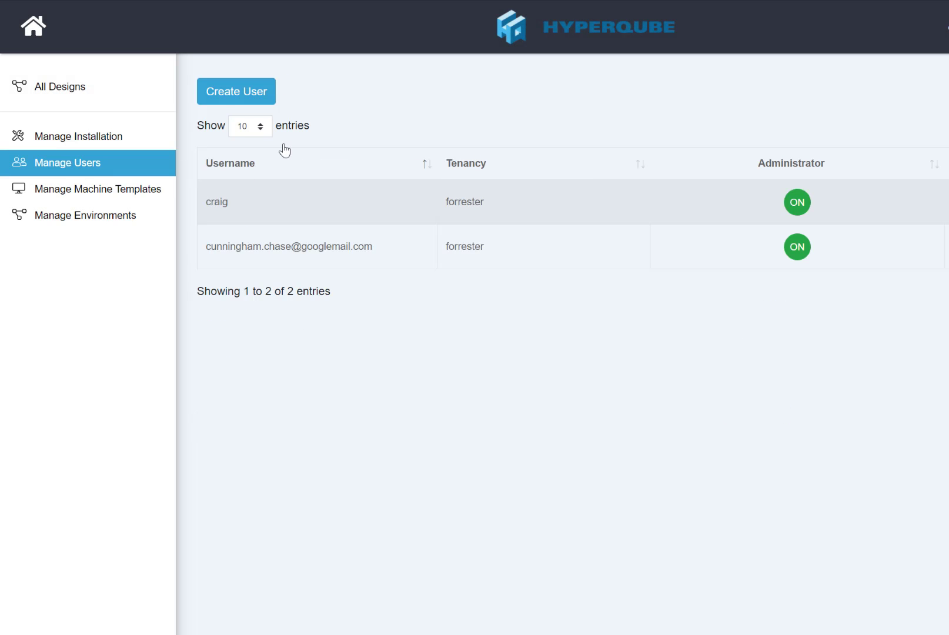
click(216, 92)
click(475, 152)
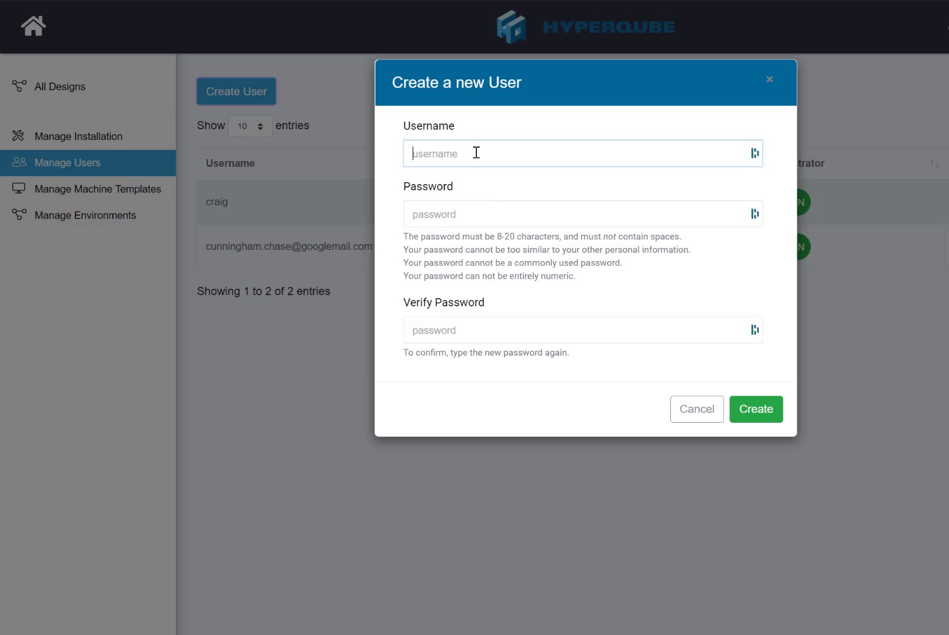
text(dougth)
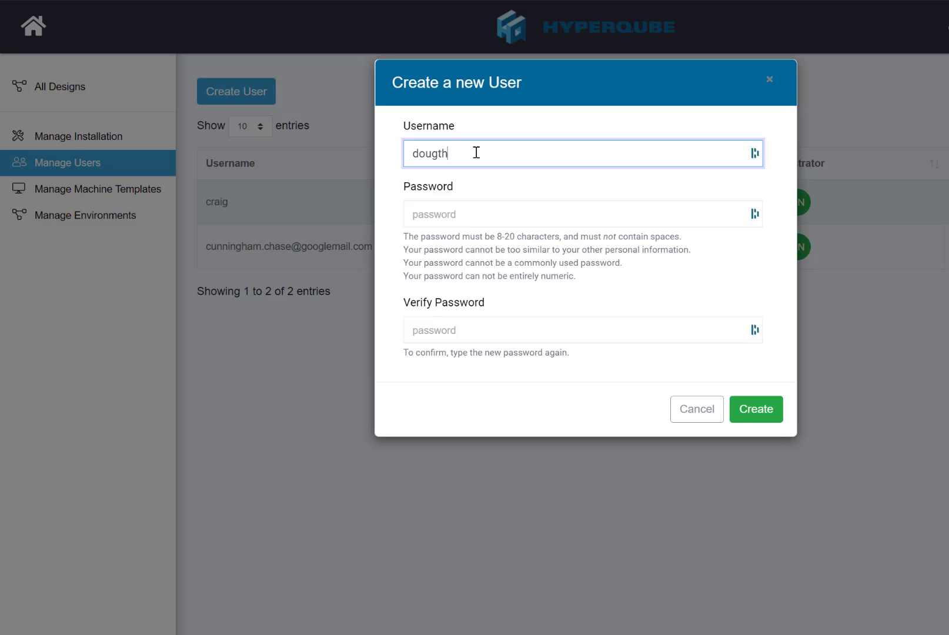
text(esales rep)
key(Tab)
text(•••)
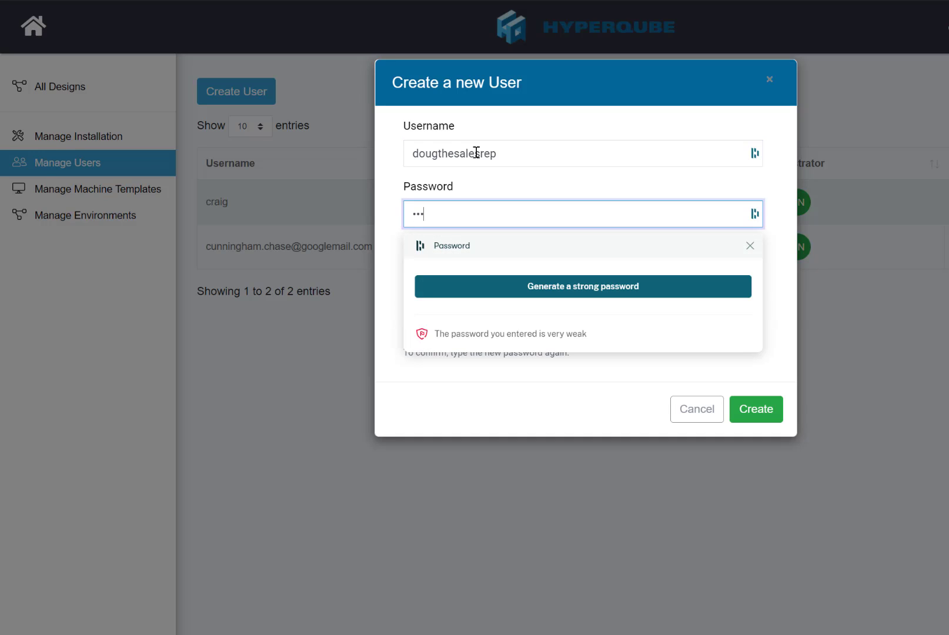
key(BackSpace)
key(BackSpace)
text(•••••••••)
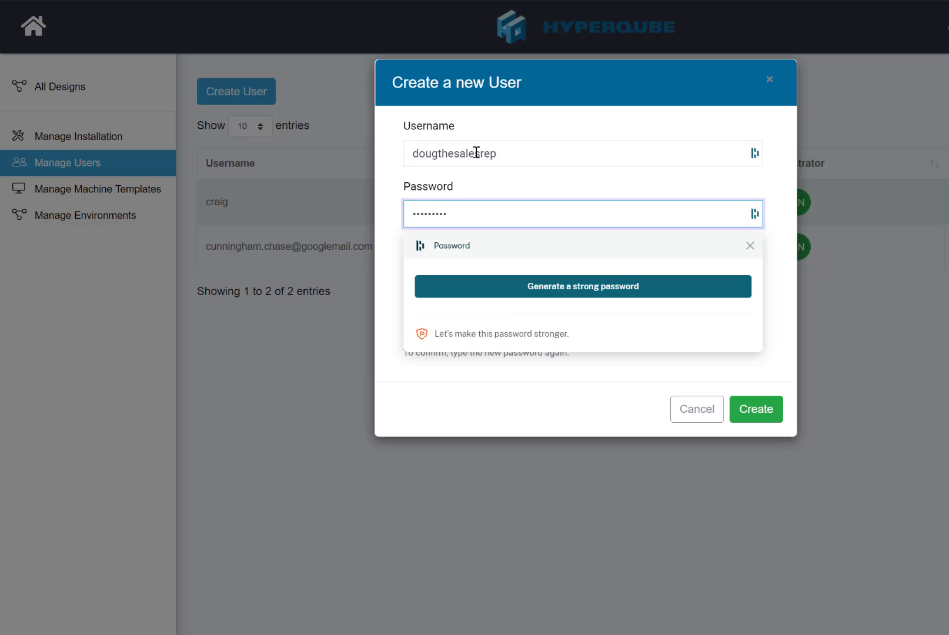
text(•)
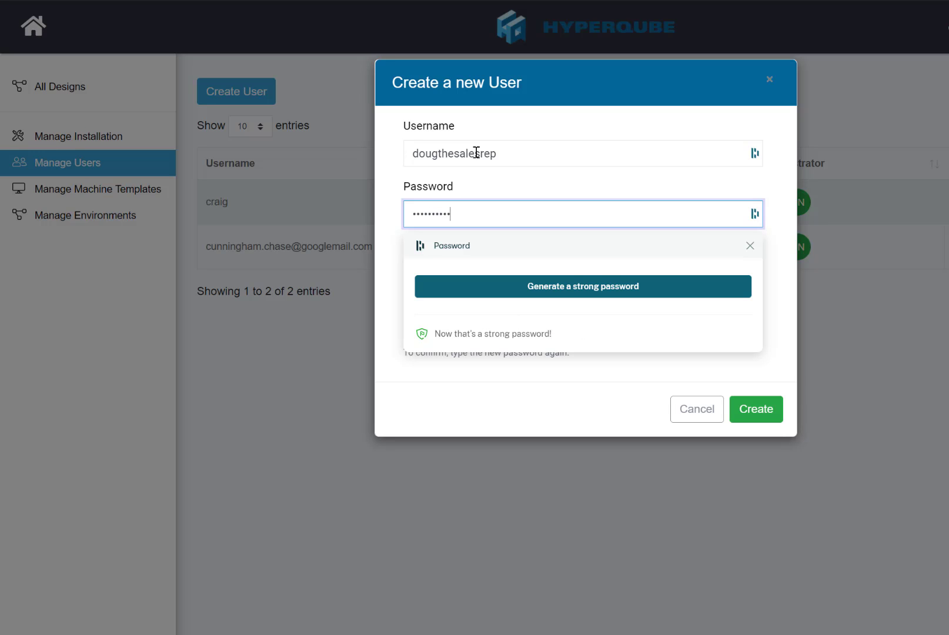
click(750, 247)
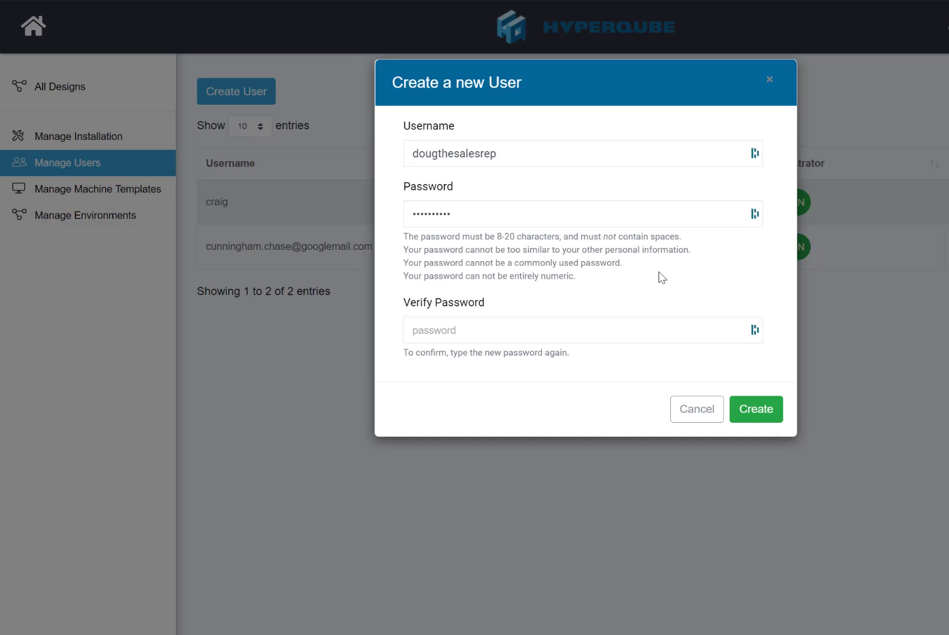
click(565, 333)
text(•••••••)
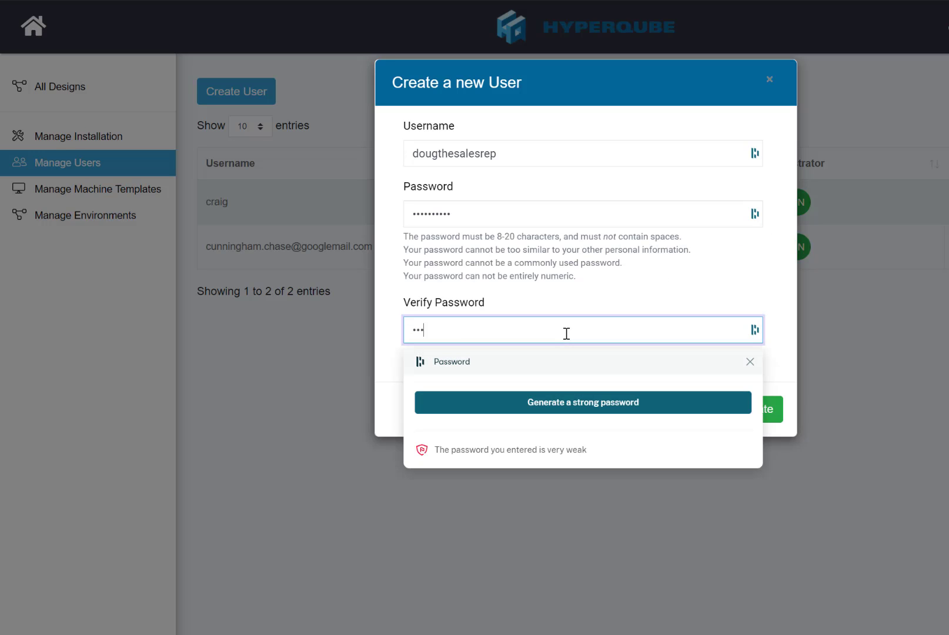
text(••)
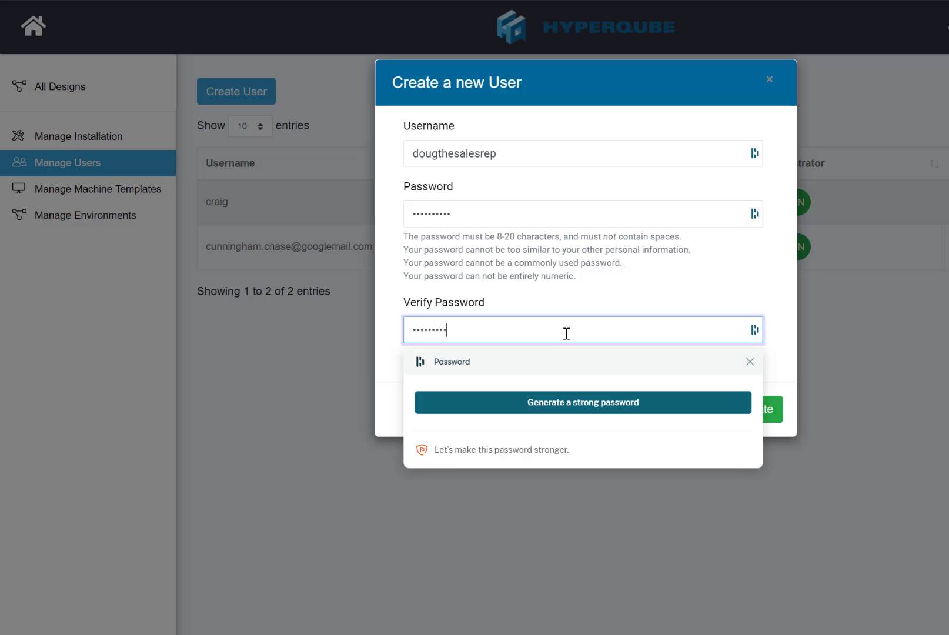
click(753, 273)
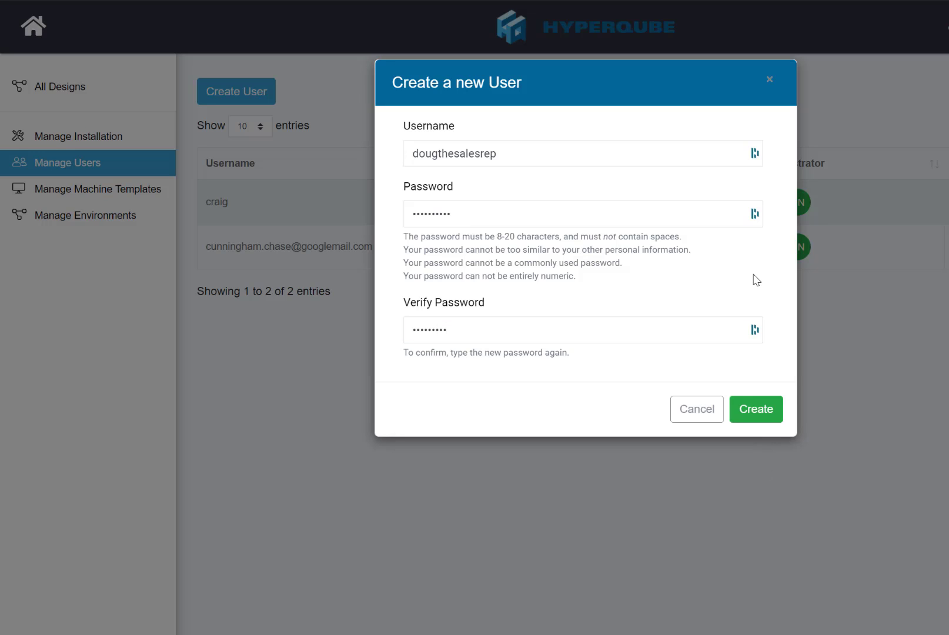
- Try creating the user, dismiss the password-mismatch alert, then cancel the new-user form
click(757, 408)
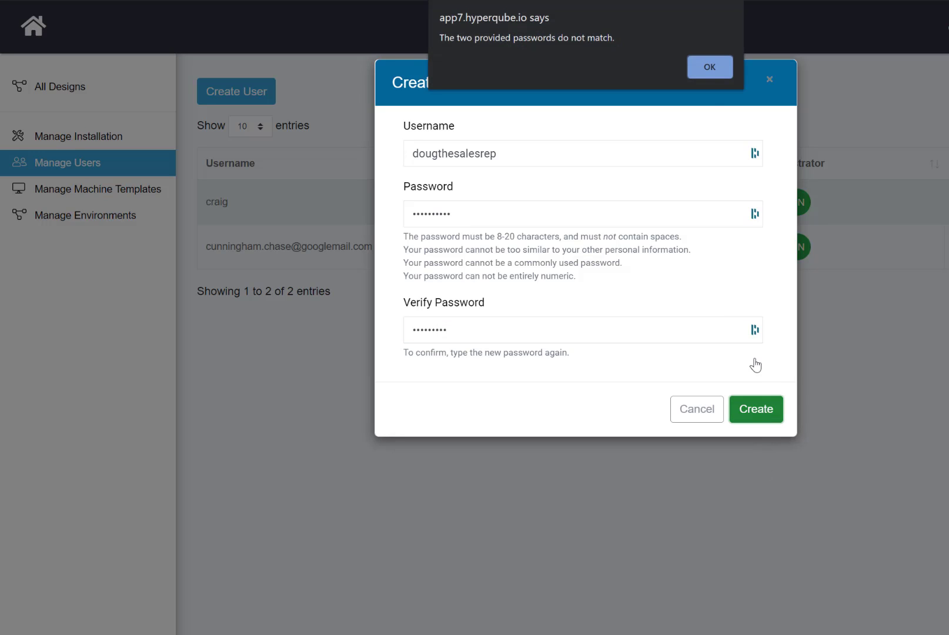
click(706, 61)
double_click(484, 212)
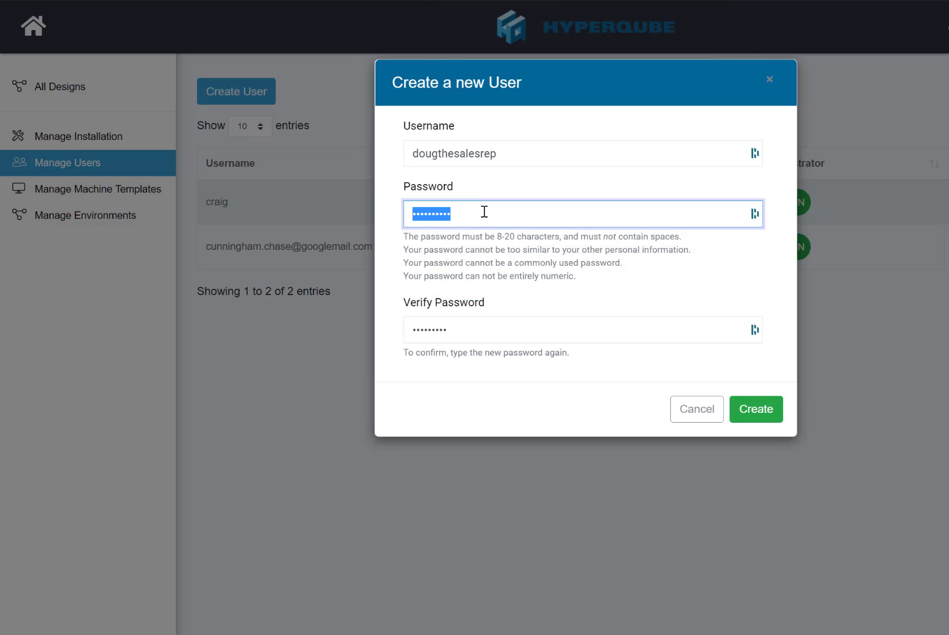
double_click(445, 326)
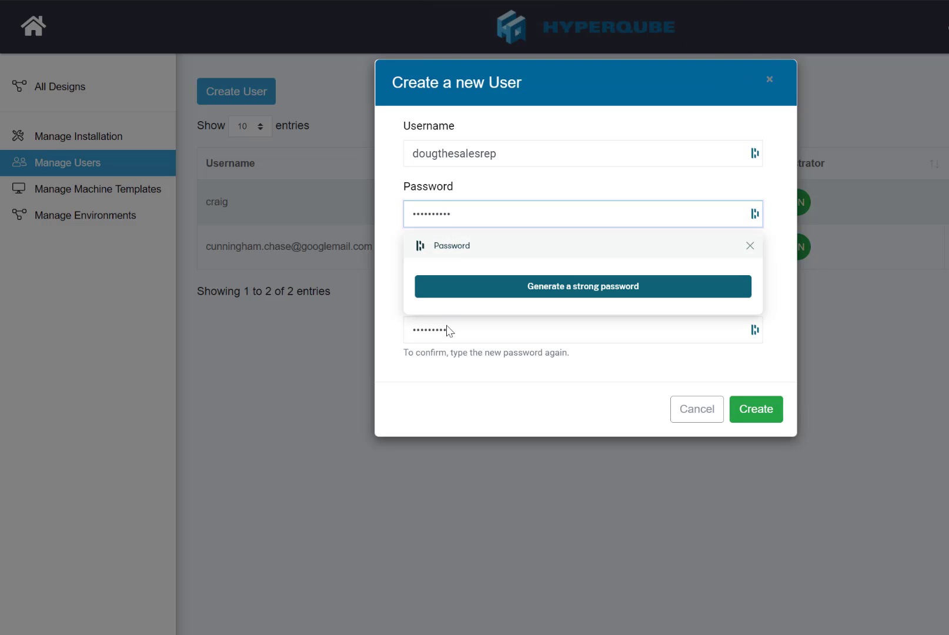
double_click(435, 330)
click(751, 246)
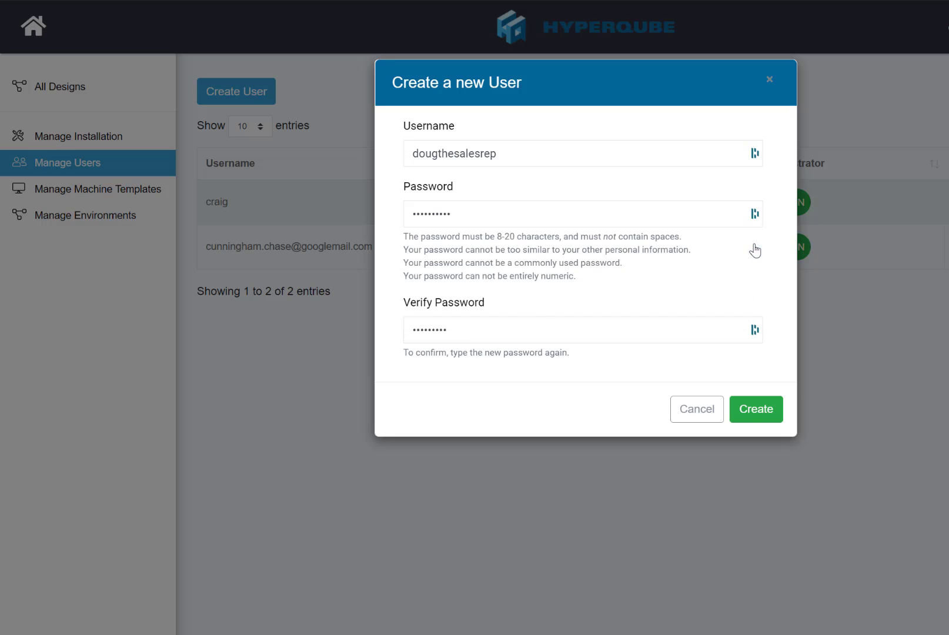
double_click(501, 327)
key(ctrl+v)
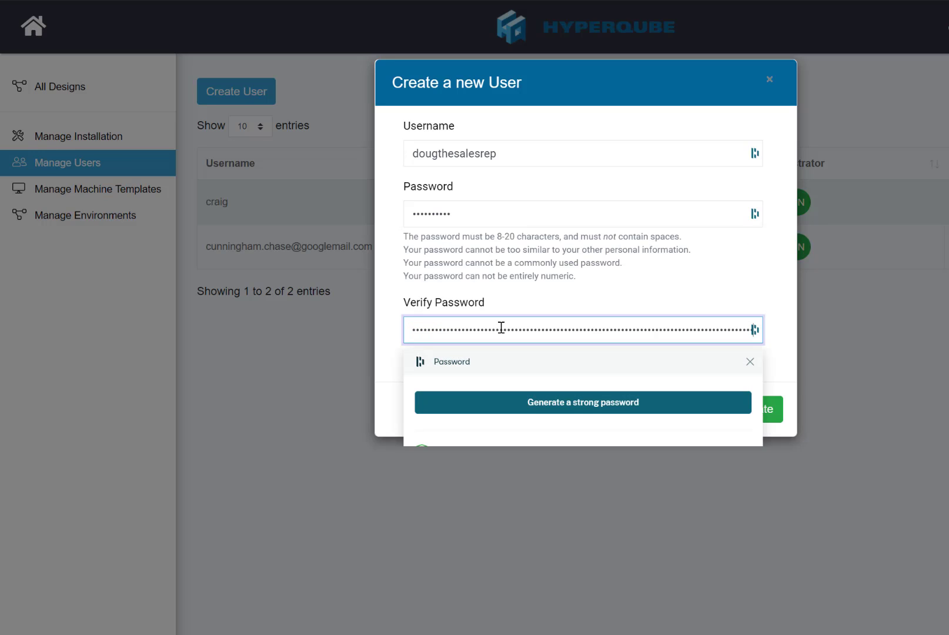
key(ctrl+z)
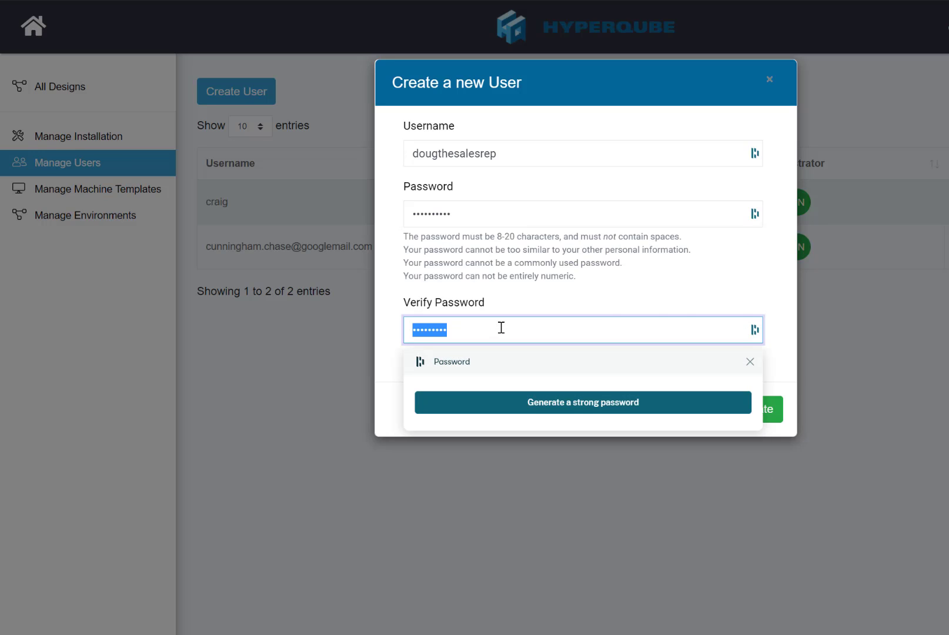
click(756, 282)
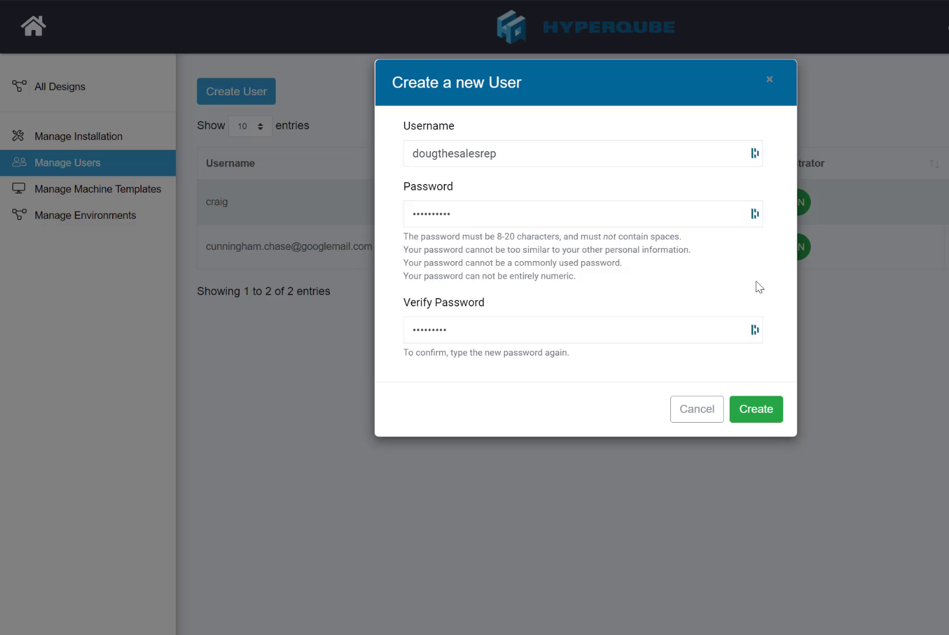
click(706, 416)
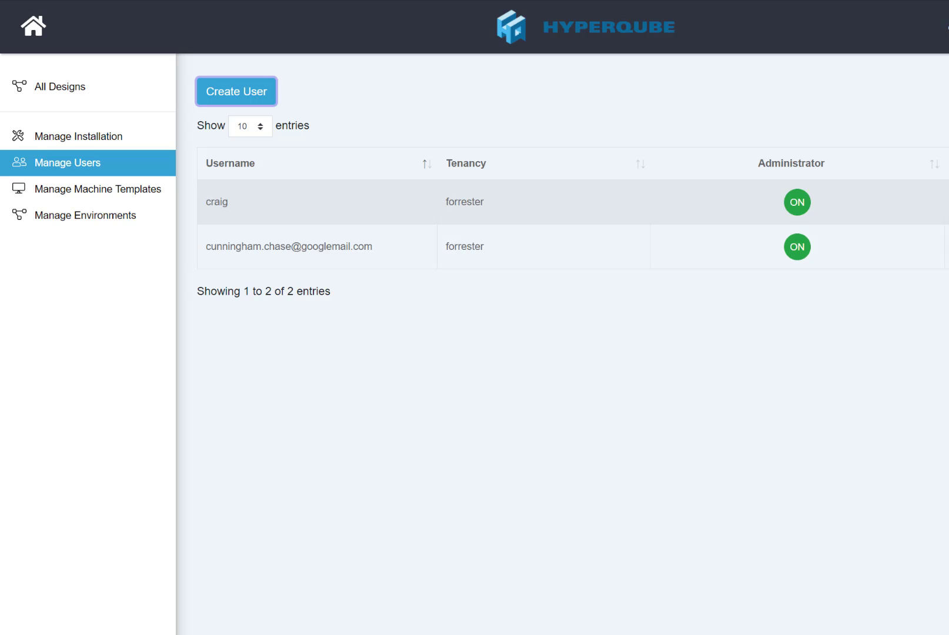
- Open Manage Machine Templates, scroll through the templates, then back up to the instruction bullets
click(110, 195)
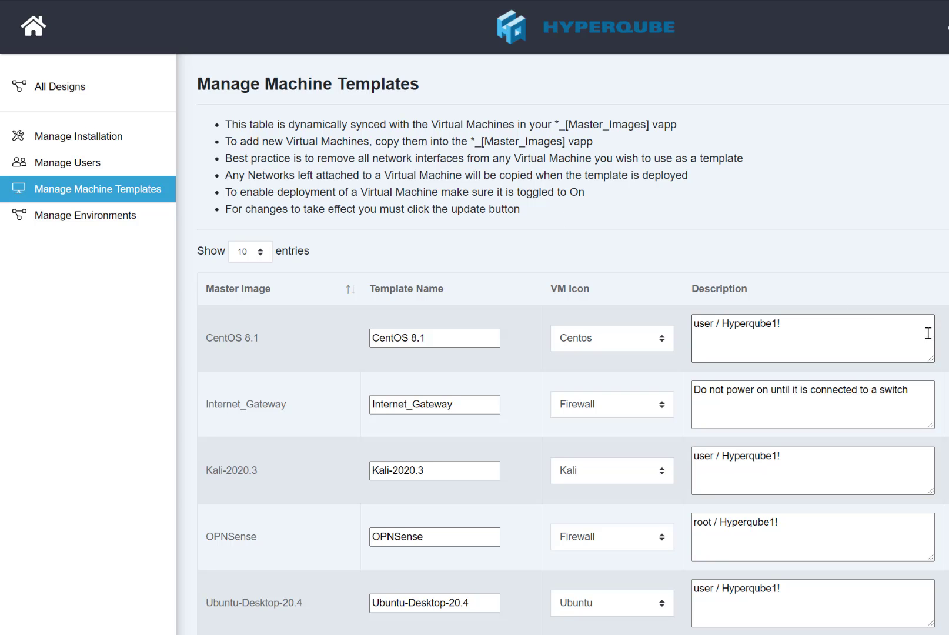
scroll(573, 343, down, 1)
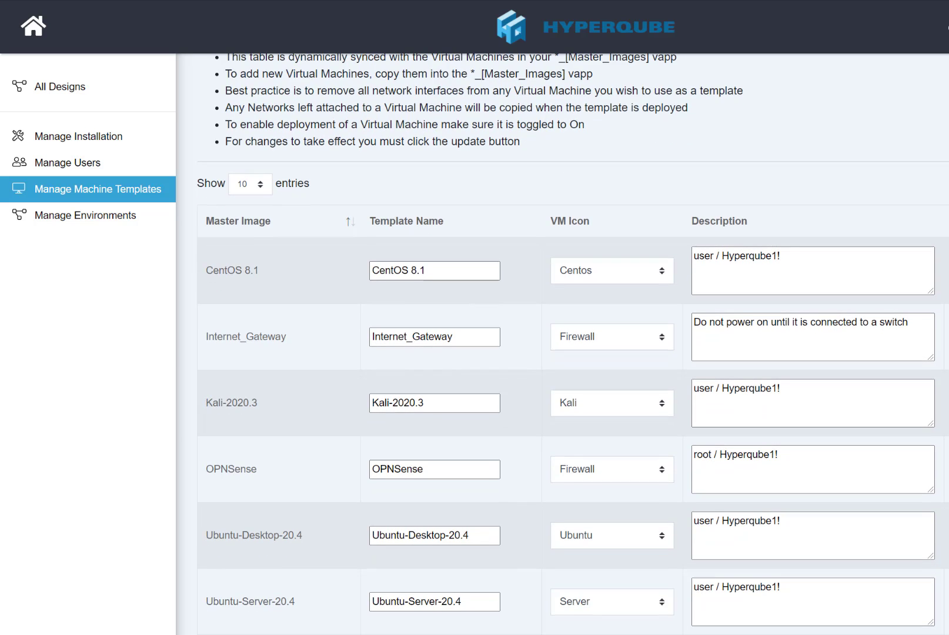
scroll(573, 344, down, 2)
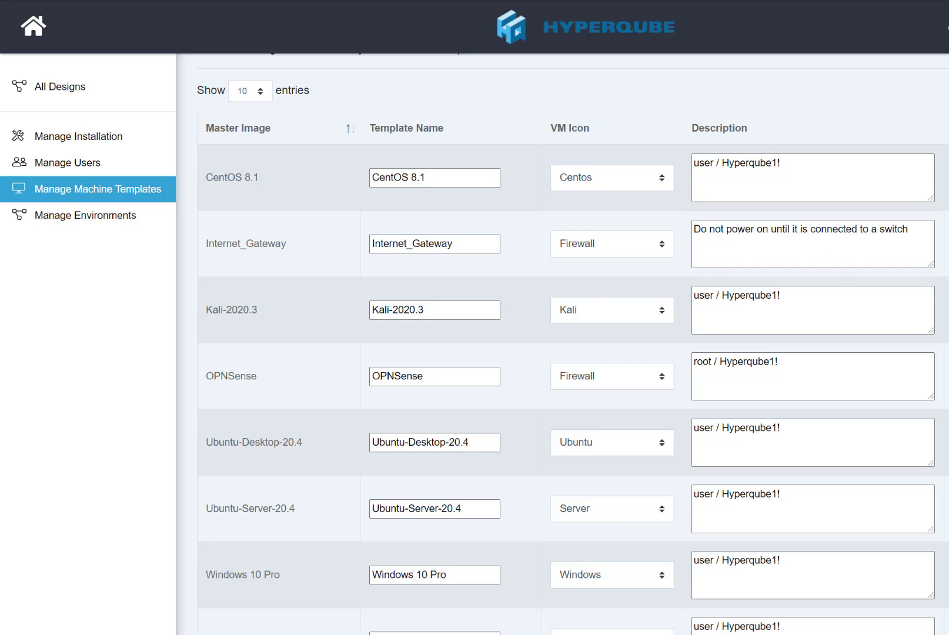
scroll(258, 328, down, 2)
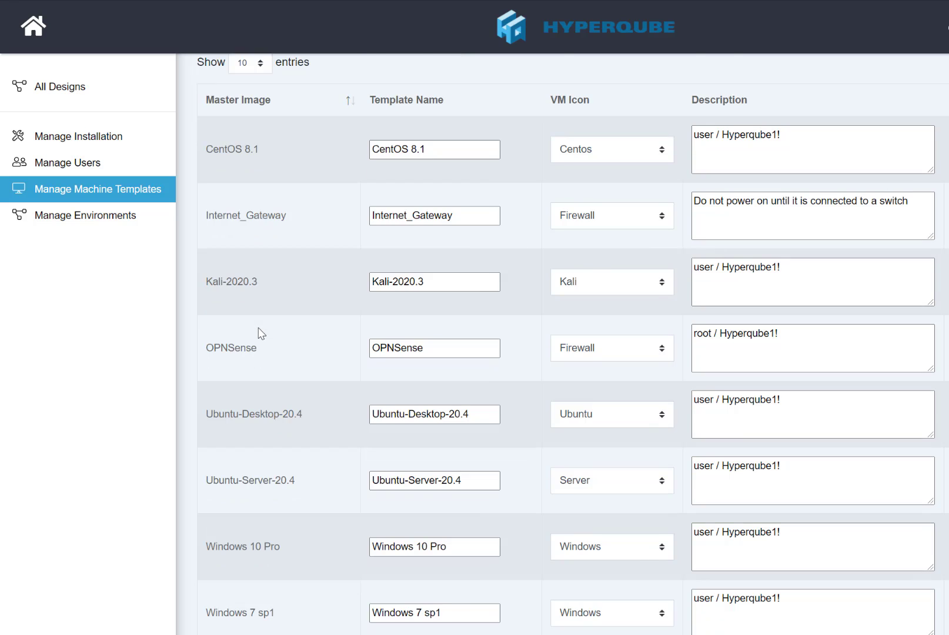
scroll(259, 328, down, 1)
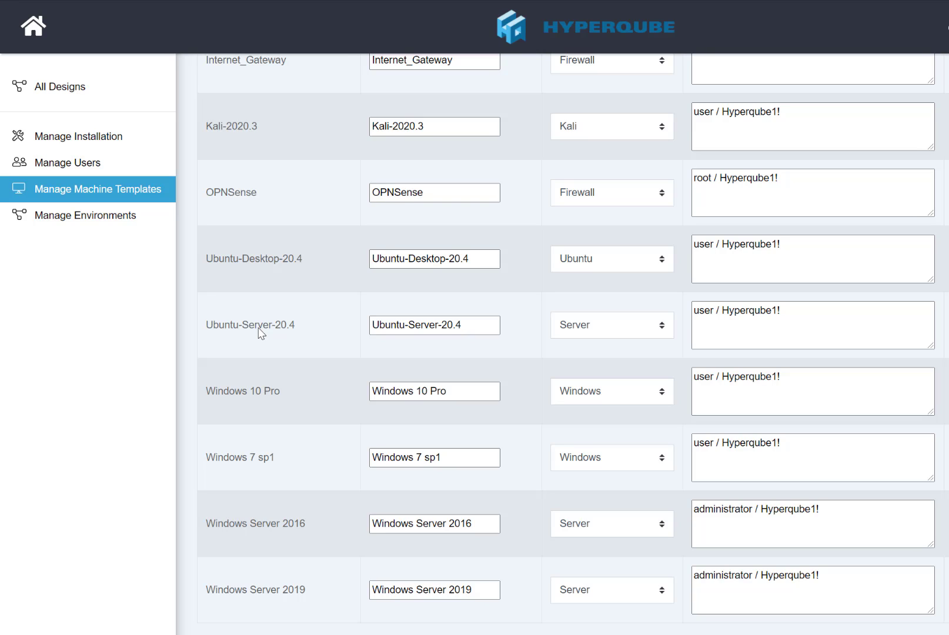
scroll(261, 333, up, 2)
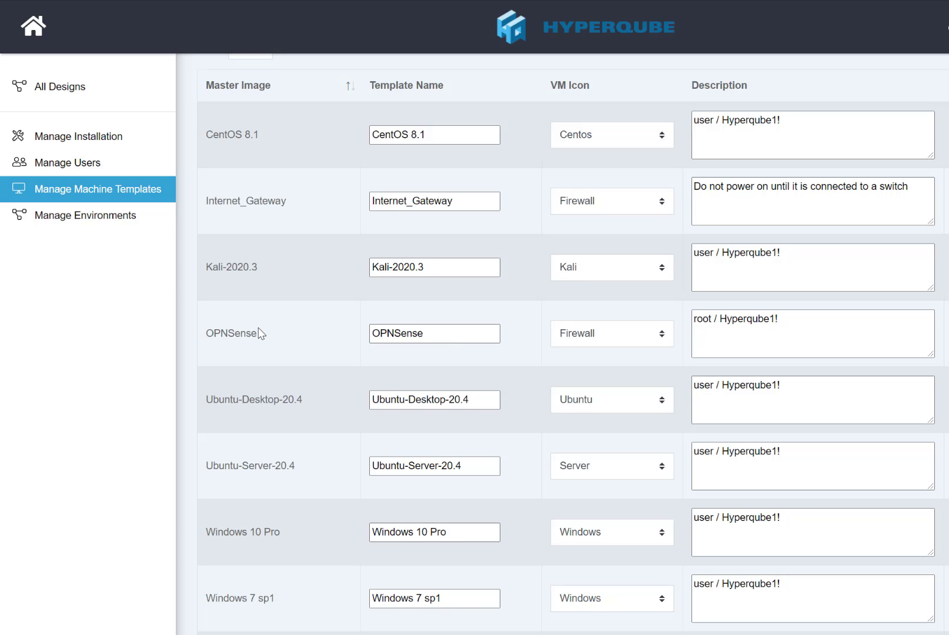
scroll(261, 334, up, 2)
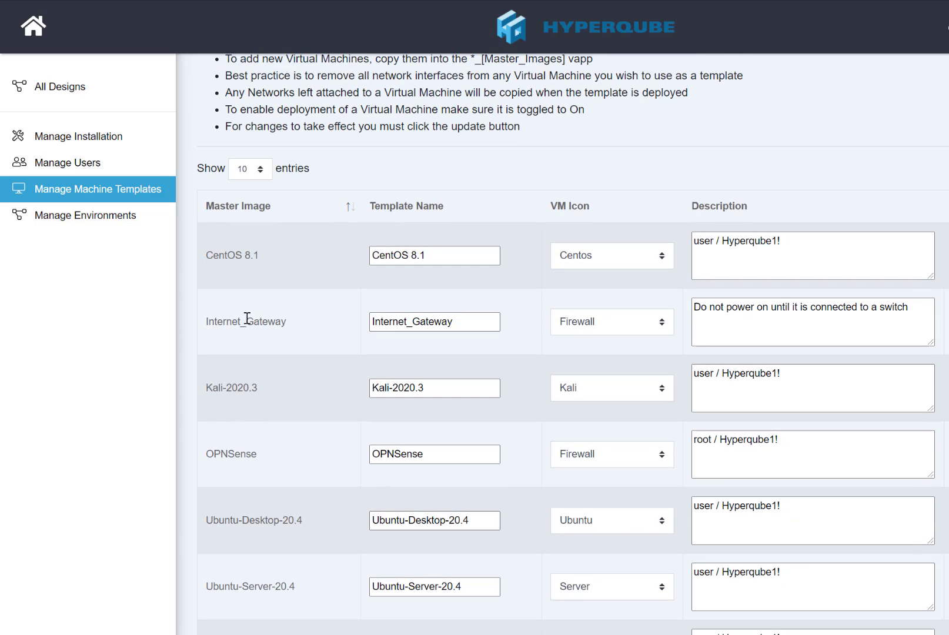
- In Manage Environments, cancel deleting the Published Design, then go to All Designs
click(72, 226)
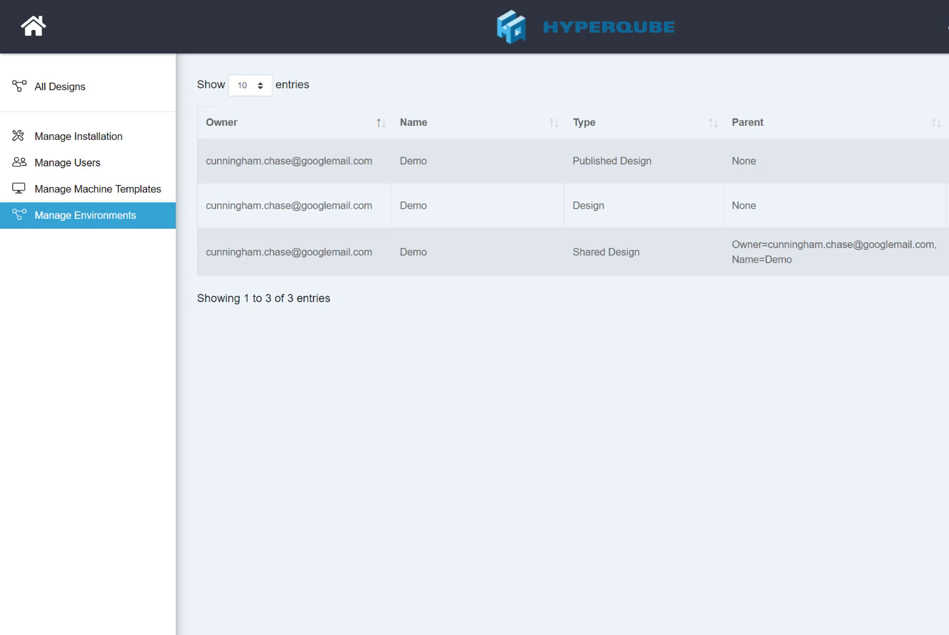
click(948, 161)
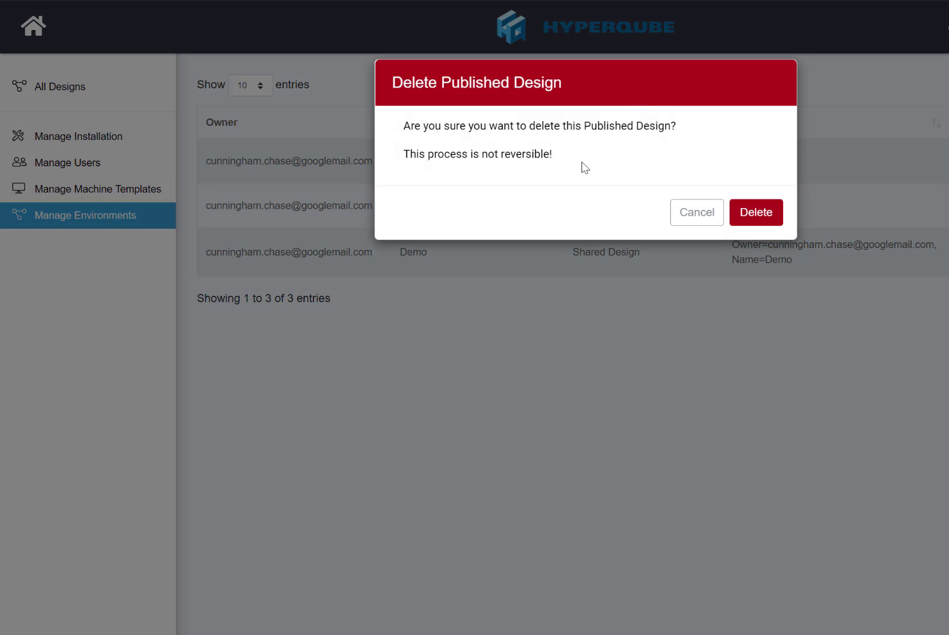
click(688, 215)
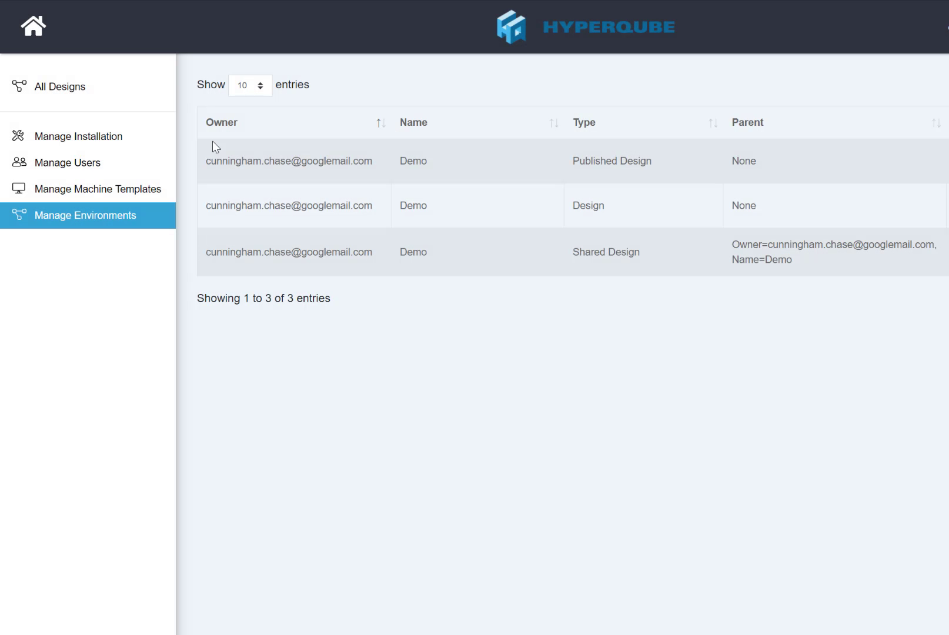
click(34, 99)
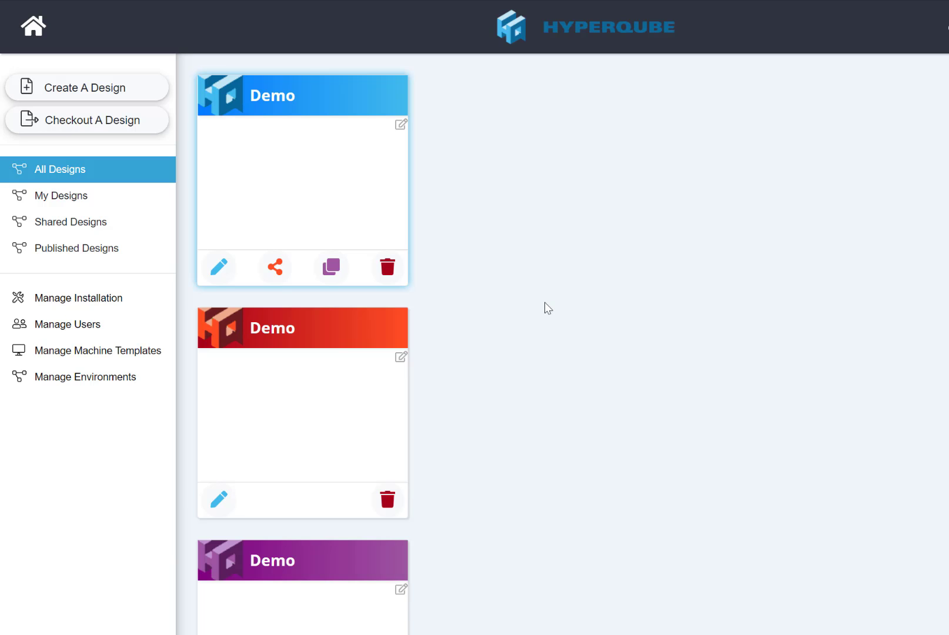
- In the first Demo design, delete the Kali-2020.3 machine and the hacker lan switch
click(221, 271)
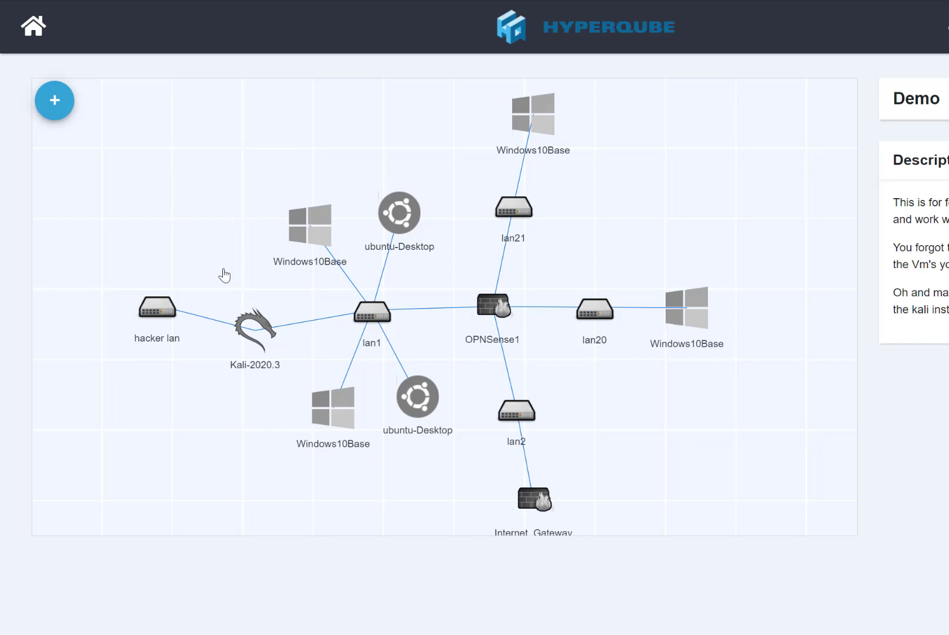
click(247, 320)
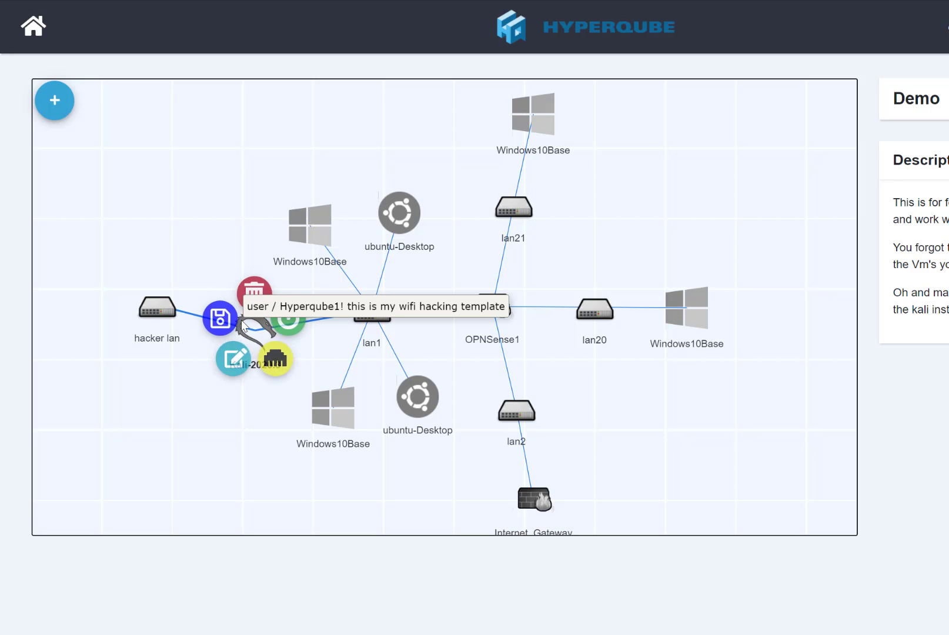
click(252, 283)
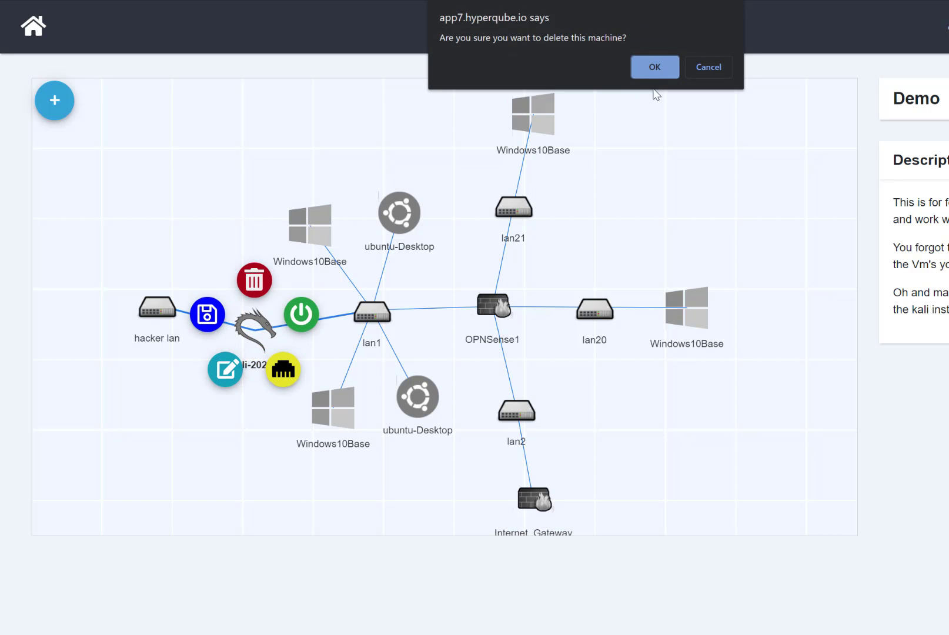
click(655, 67)
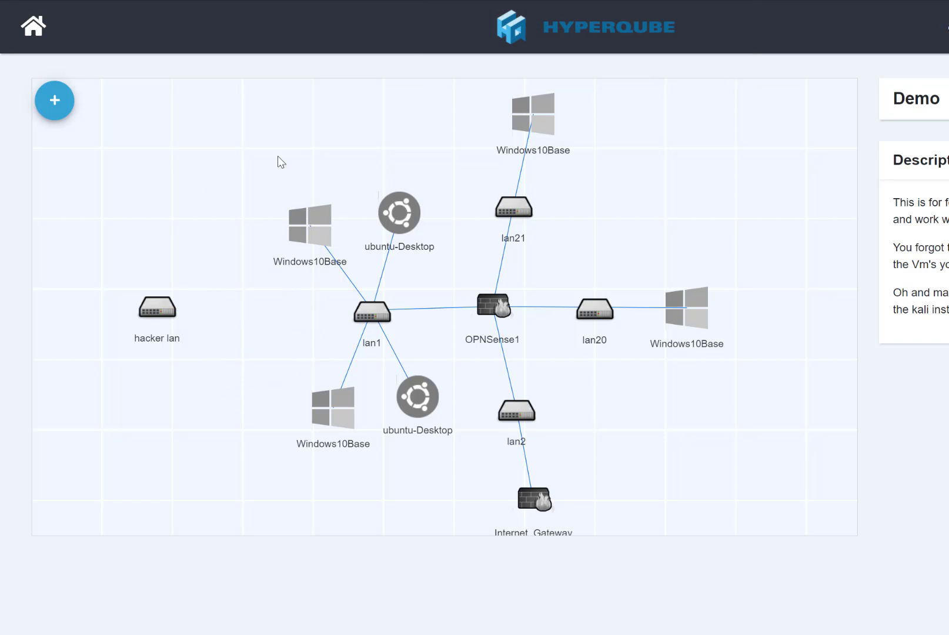
click(157, 310)
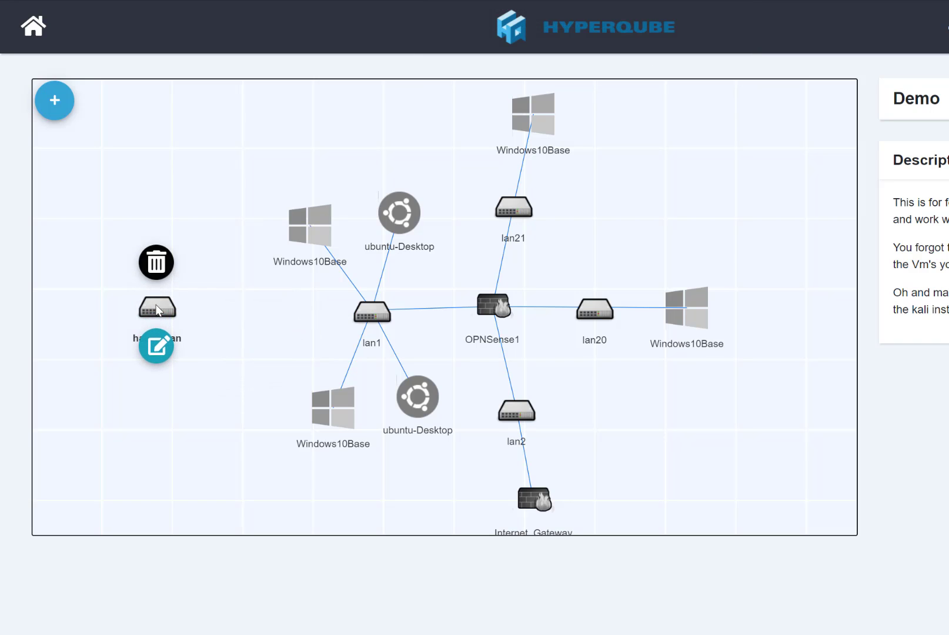
click(152, 263)
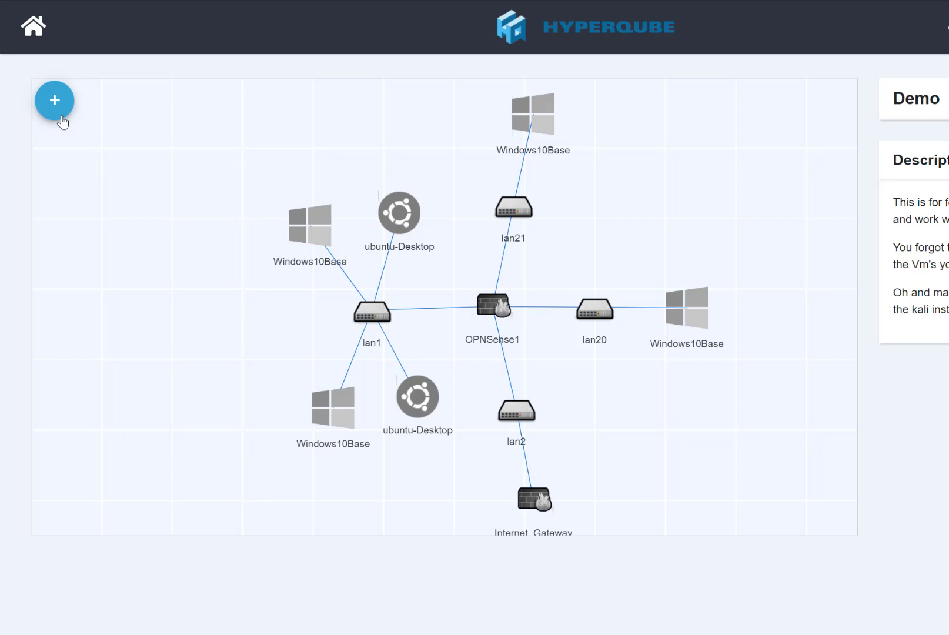
click(432, 406)
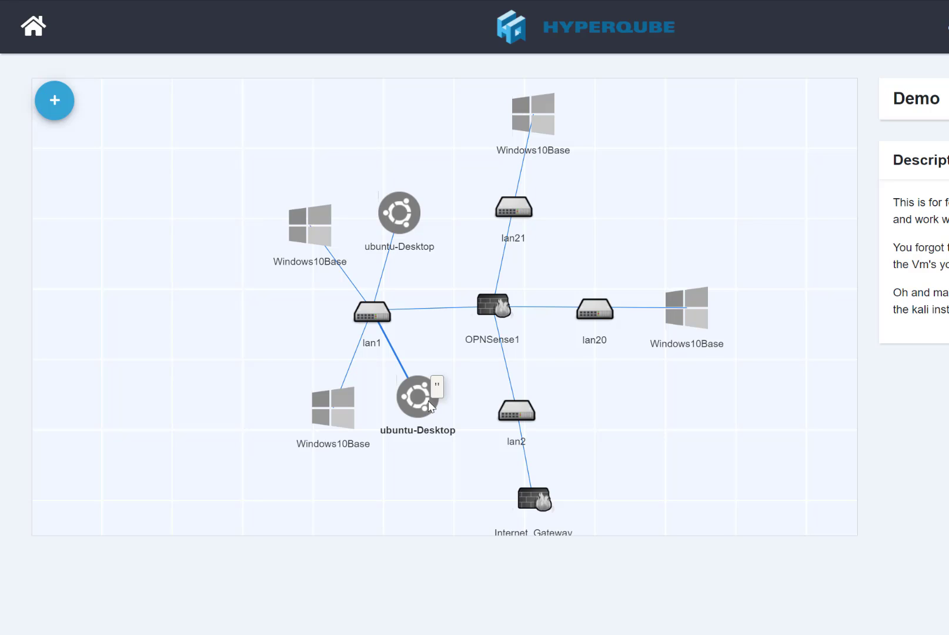
click(230, 353)
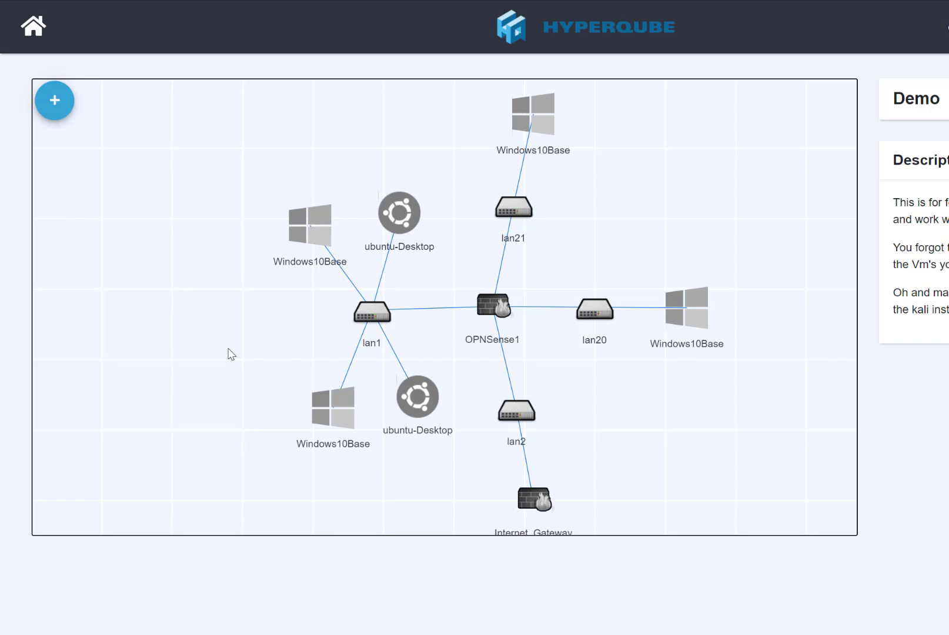
- Go back to All Designs and check the empty Checkout A Design list before closing it
click(25, 34)
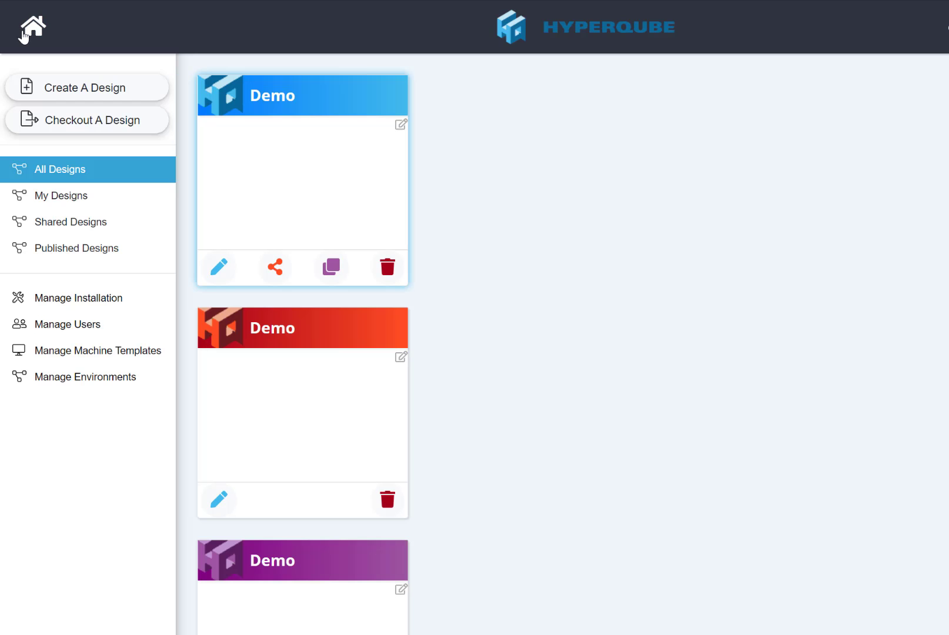
click(67, 122)
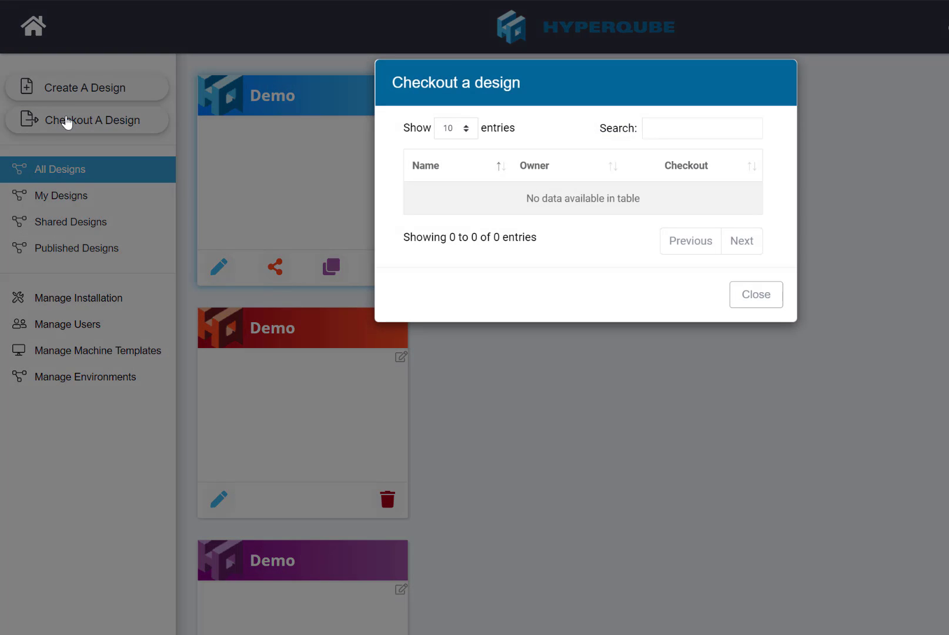
click(734, 294)
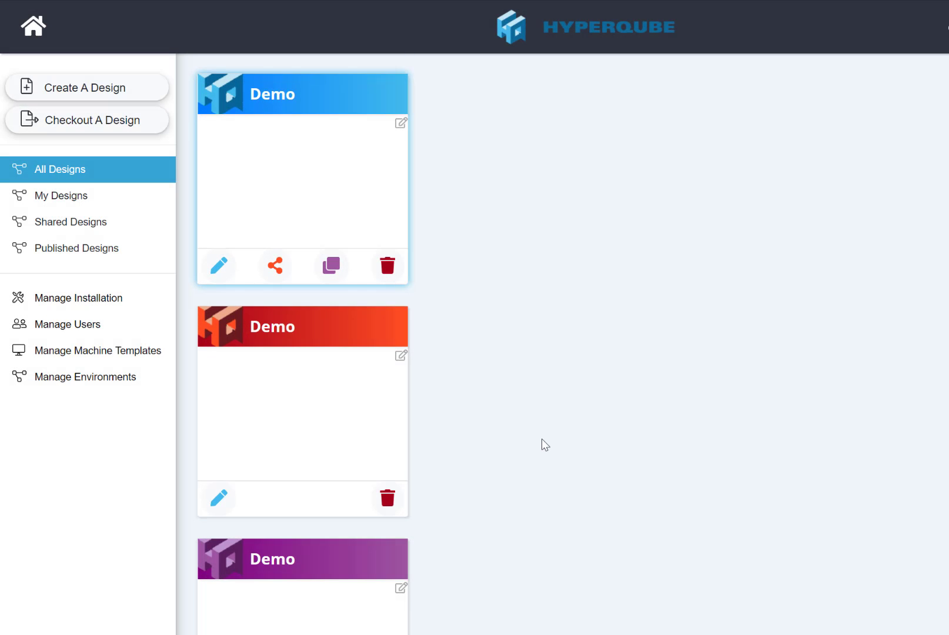
- Create a new design named 'new stuff' and close the creation window
scroll(541, 439, down, 3)
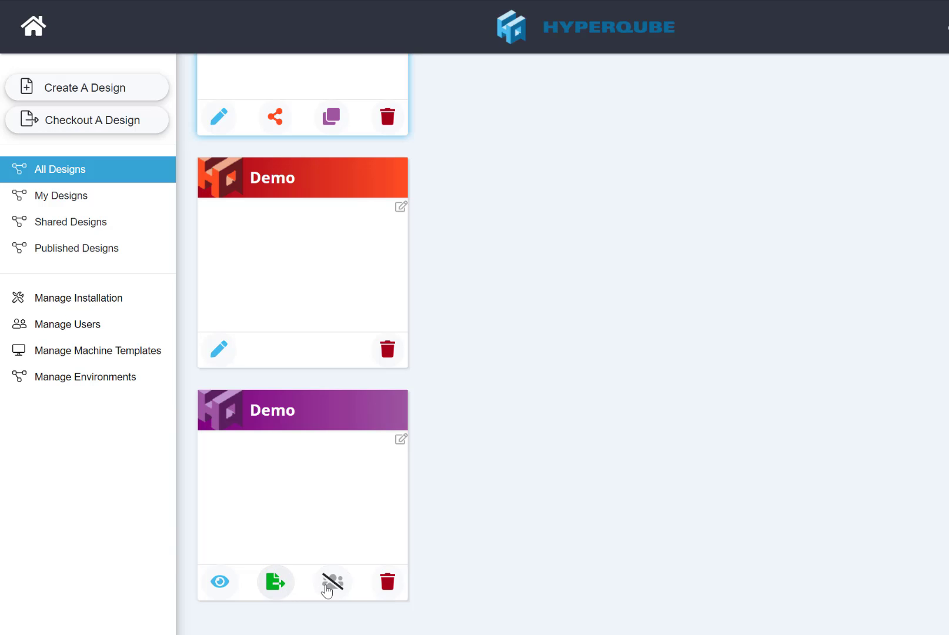
scroll(553, 438, up, 3)
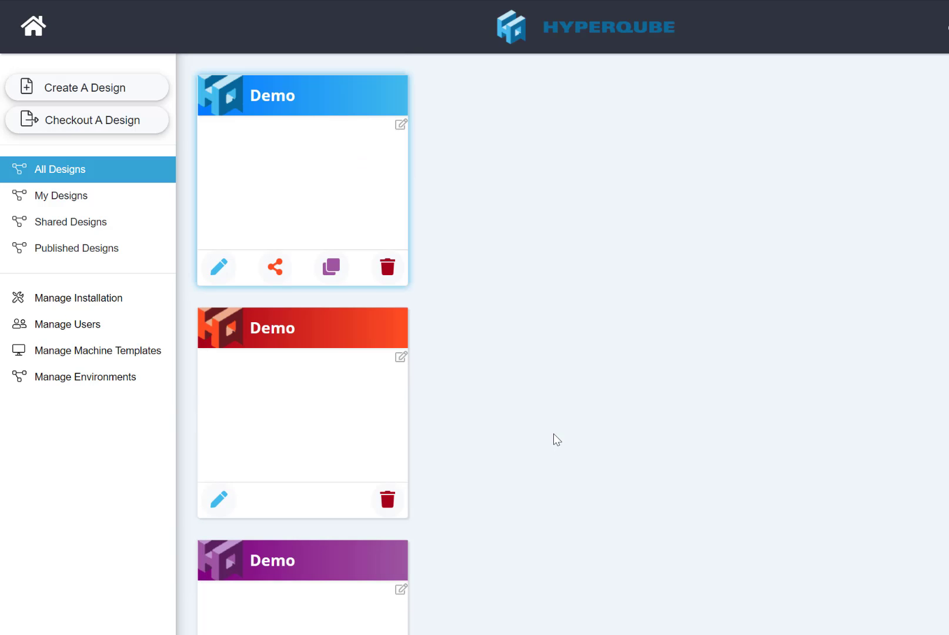
click(51, 91)
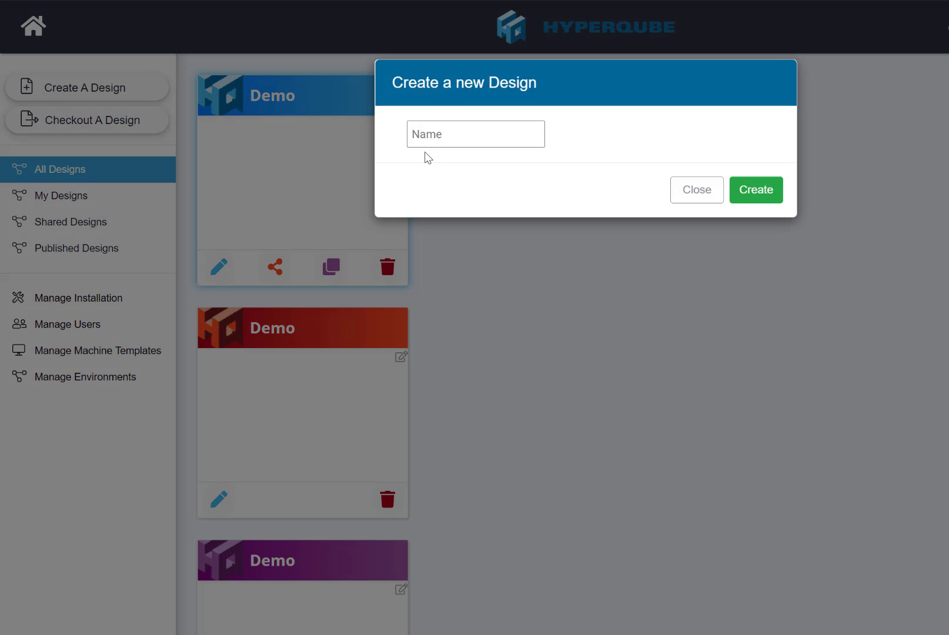
click(453, 134)
text(new stuff)
click(756, 196)
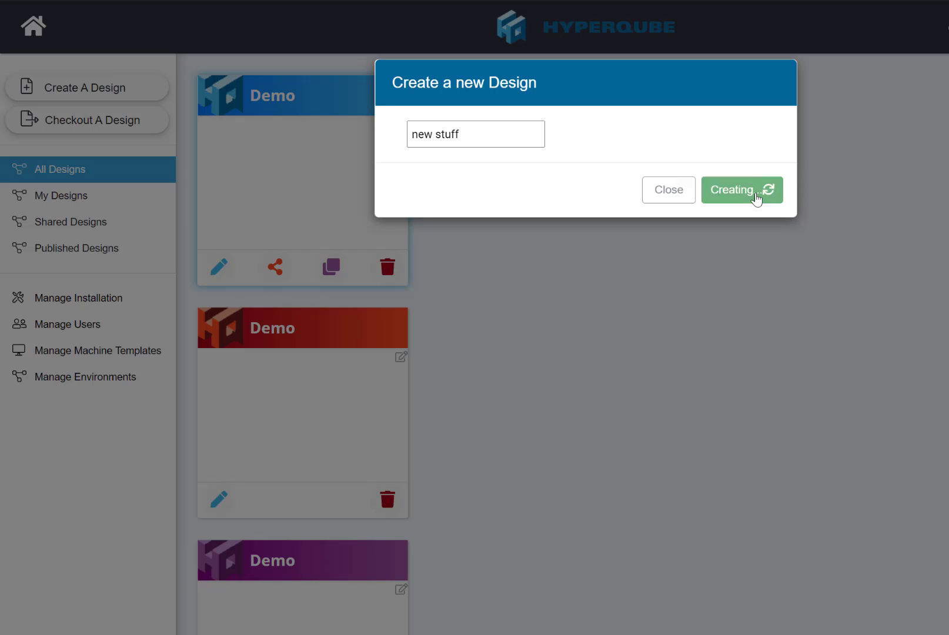
click(700, 199)
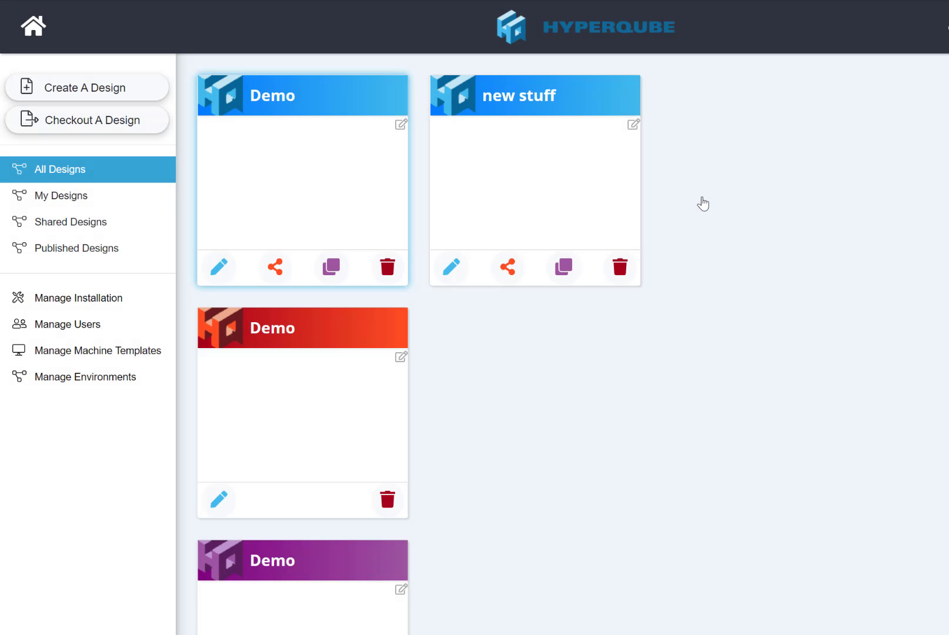
- Open 'new stuff' and deploy Internet_Gateway, Kali-2020.3, OPNSense and Ubuntu-Desktop-20.4 machines onto it
click(452, 268)
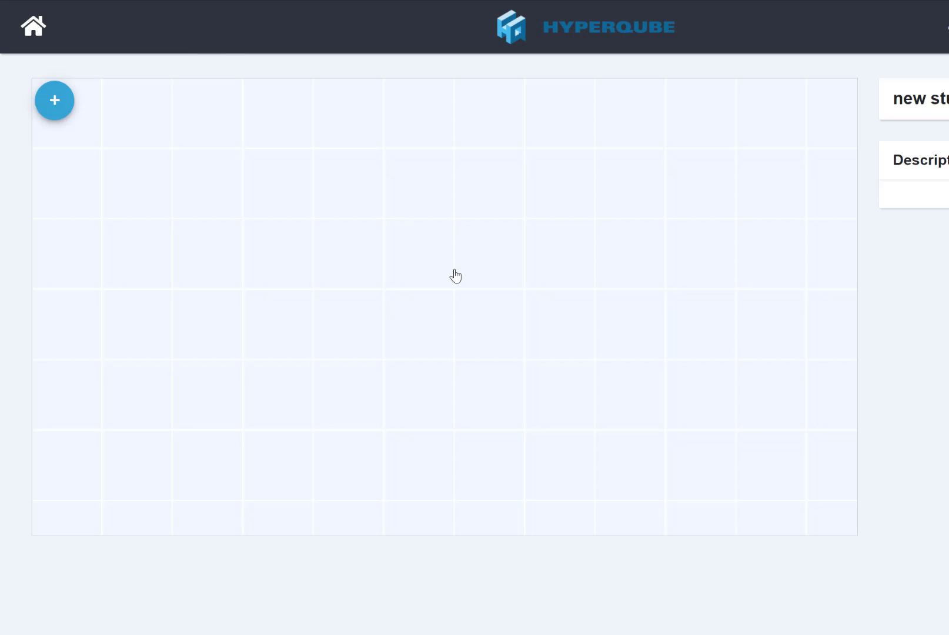
click(54, 106)
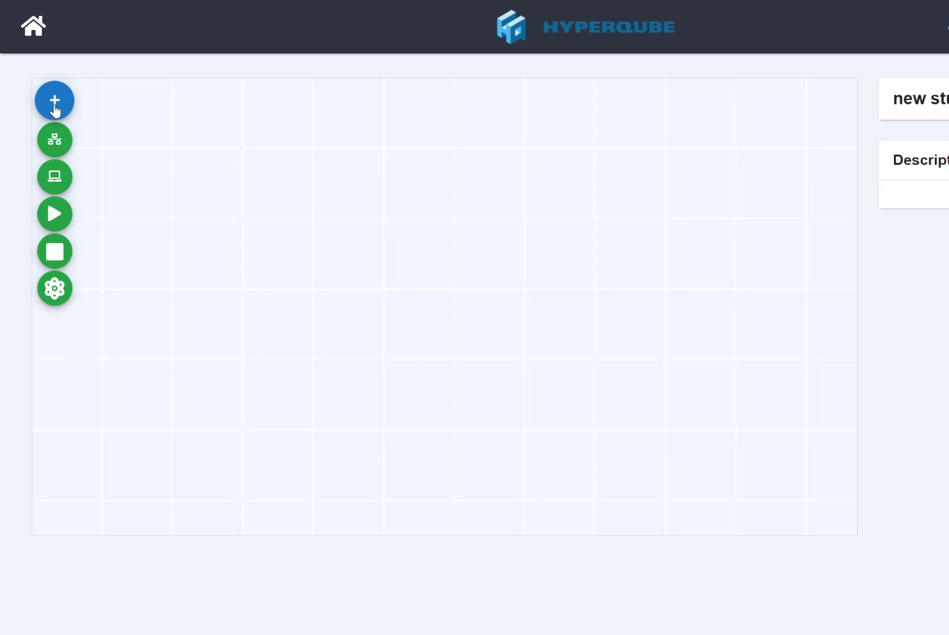
click(54, 178)
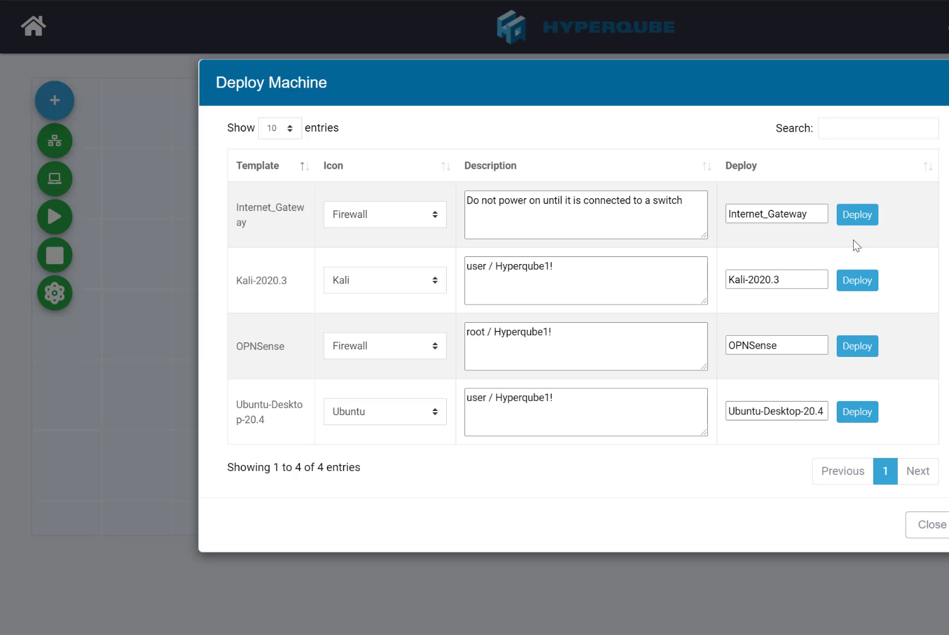
click(855, 216)
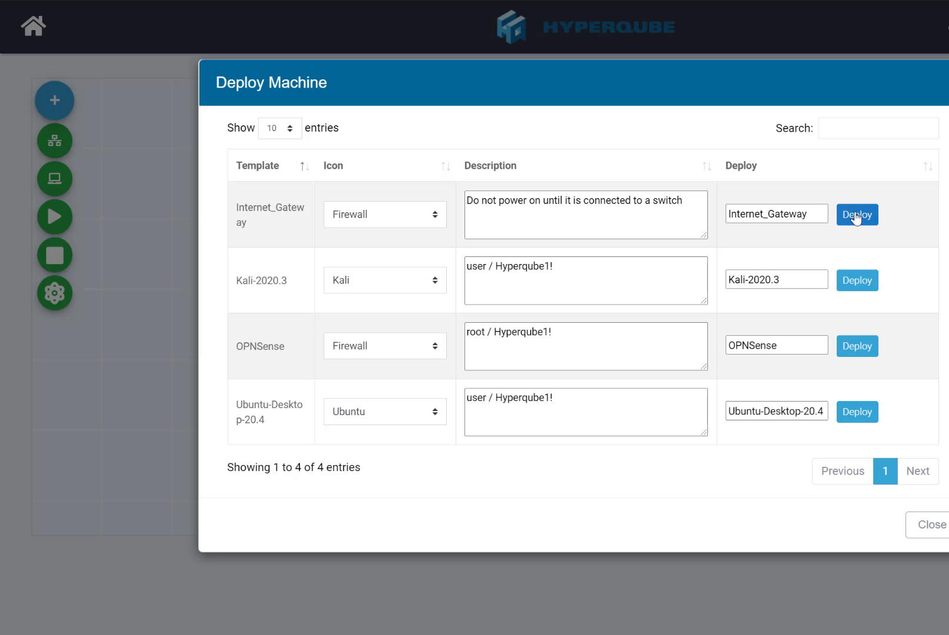
click(857, 280)
click(855, 347)
click(850, 410)
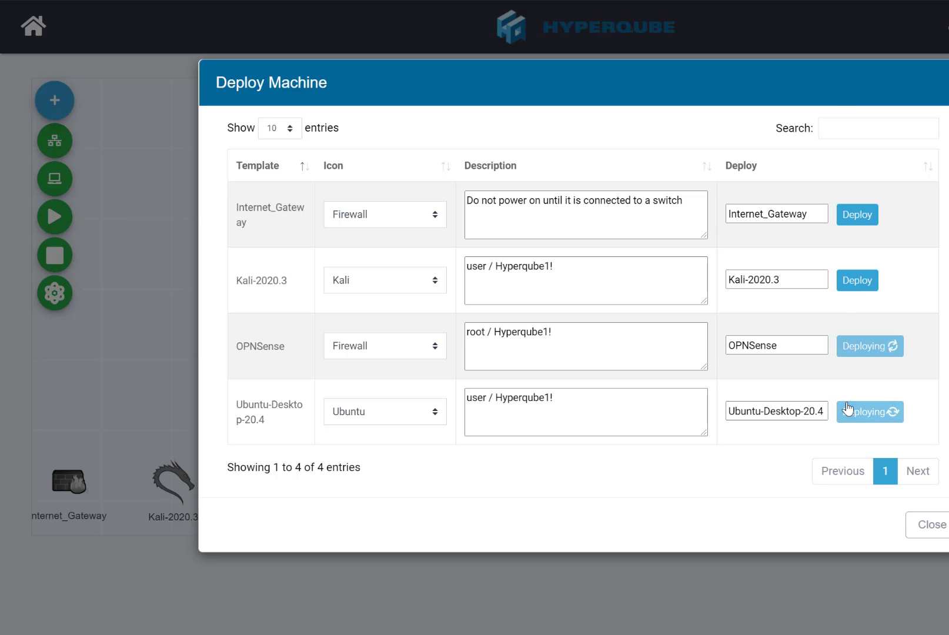
click(915, 521)
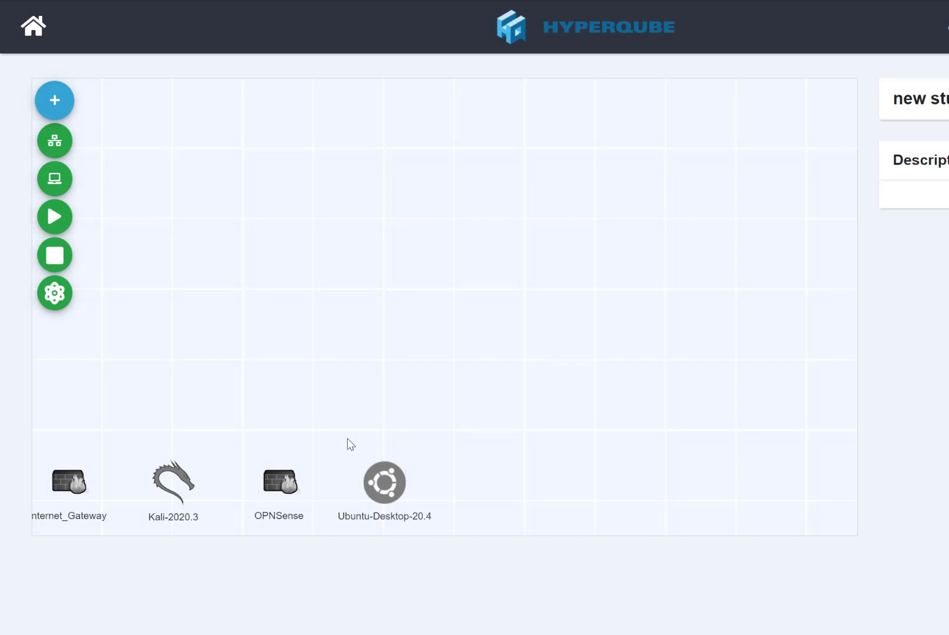
- Arrange the machines: Kali-2020.3 near the top, Internet_Gateway and OPNSense mid-canvas, Ubuntu-Desktop-20.4 upper right
drag(195, 468, 231, 394)
drag(277, 247, 298, 191)
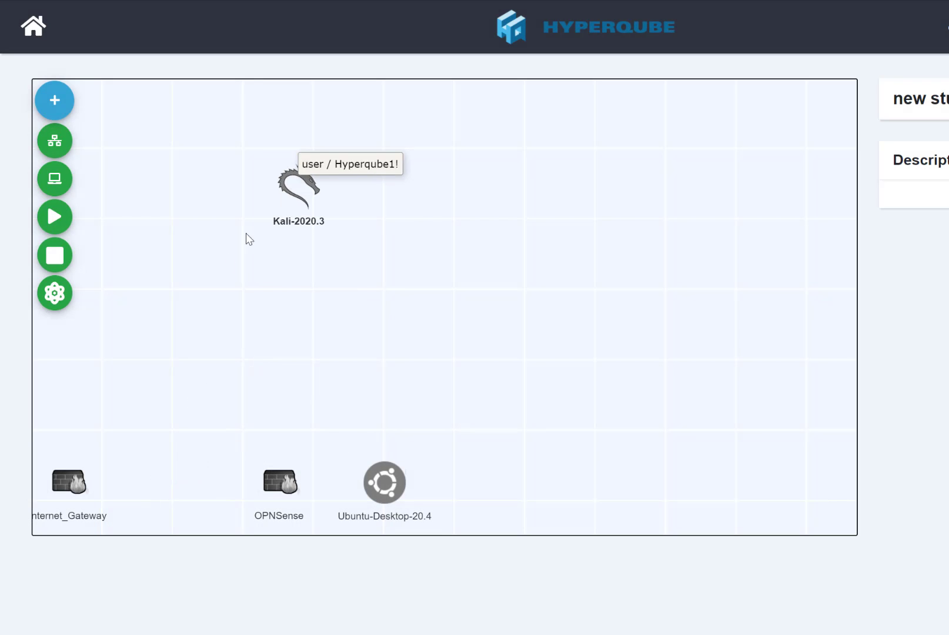
drag(79, 480, 494, 347)
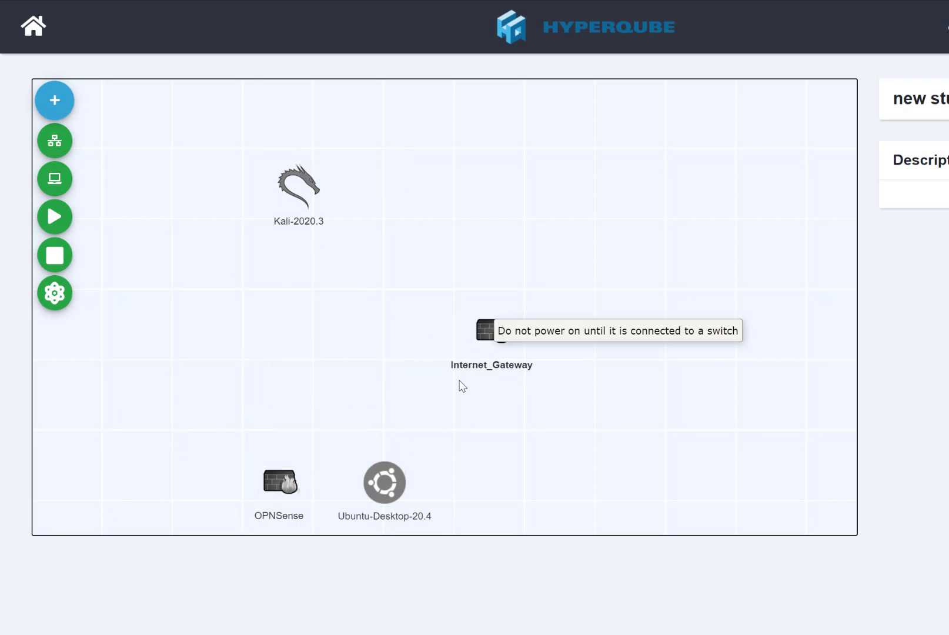
drag(385, 482, 600, 171)
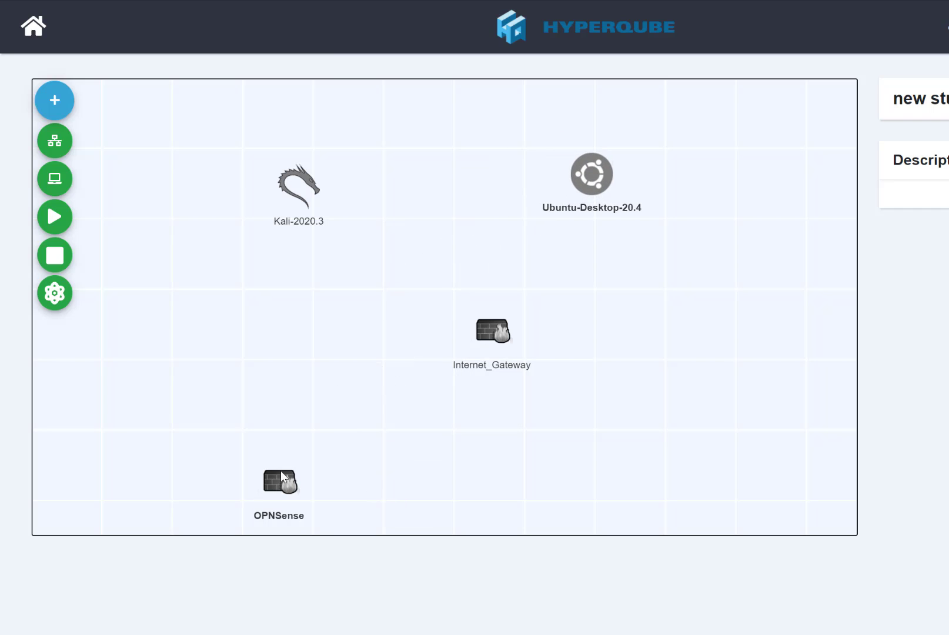
drag(275, 490, 429, 255)
- Start a network link from Kali, then cancel it by deselecting the machine
click(306, 203)
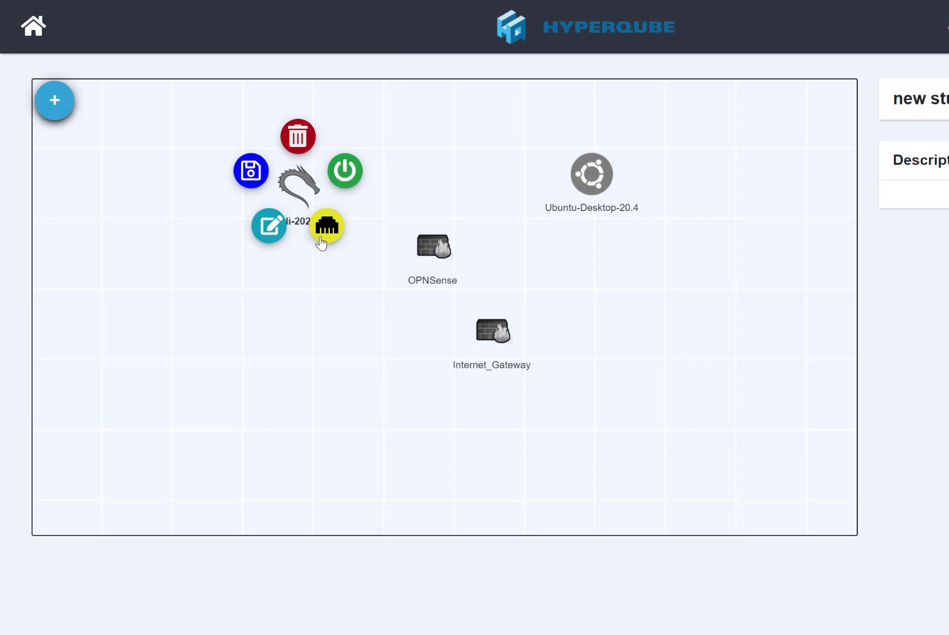
click(320, 238)
mouse_move(427, 251)
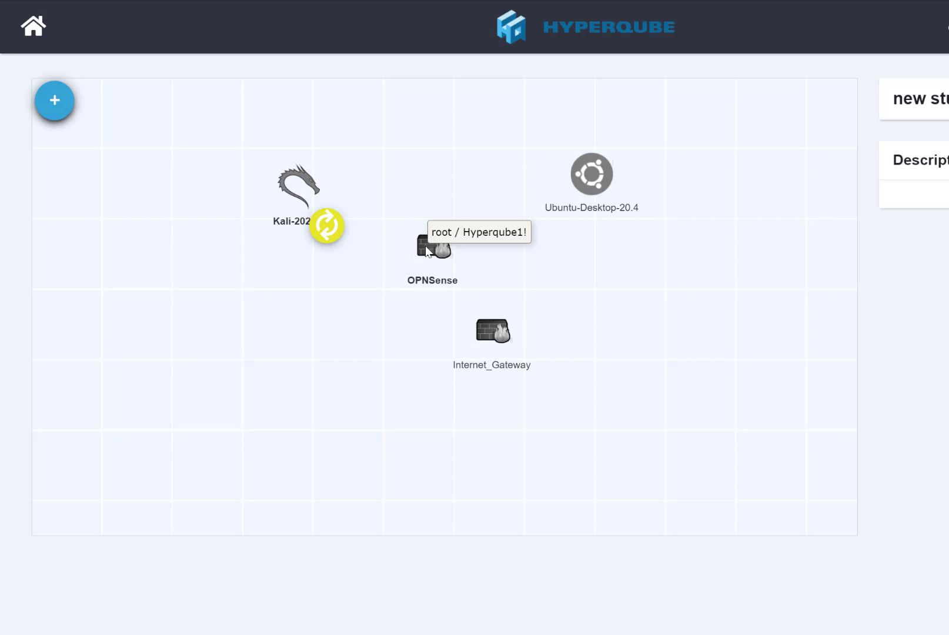
click(427, 251)
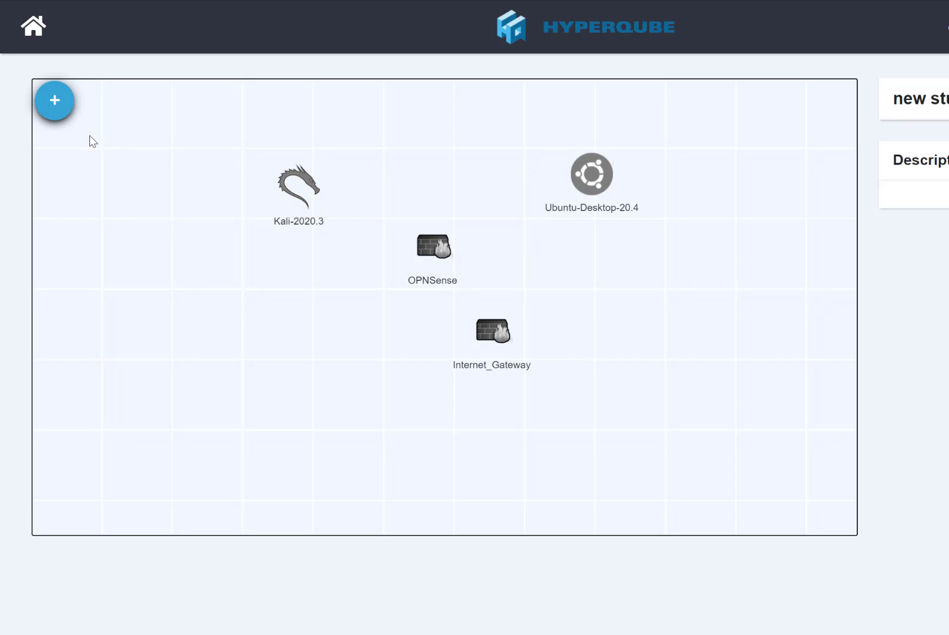
click(59, 111)
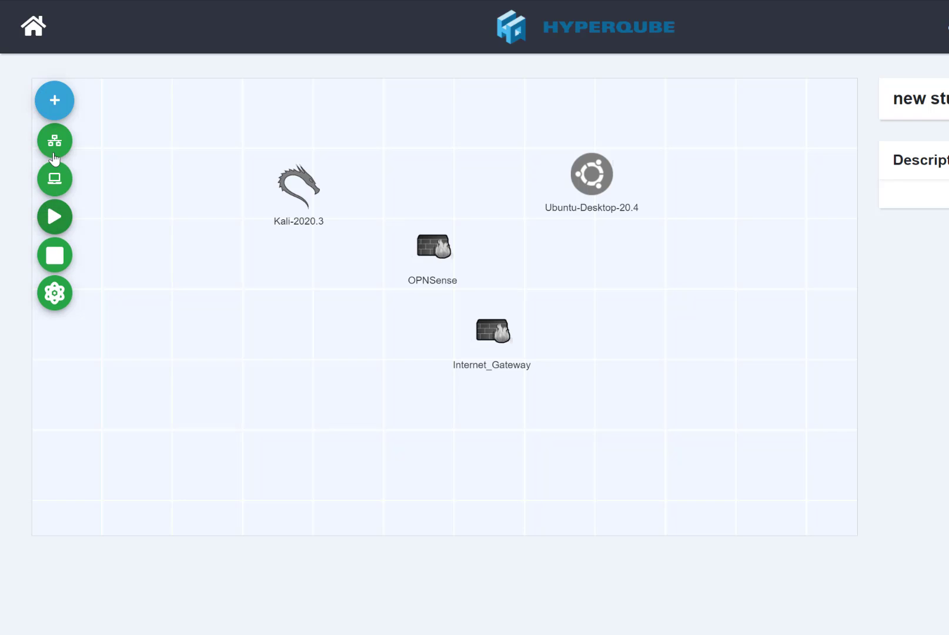
- Deploy a network switch named 'lan' and drag it to the top centre above OPNSense
click(52, 148)
click(491, 133)
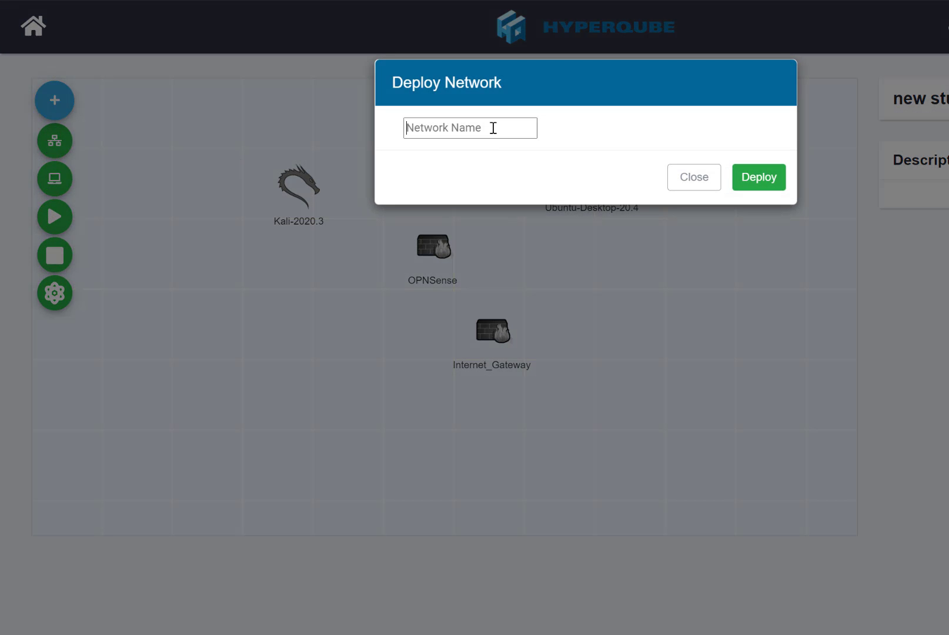
text(swit)
key(BackSpace)
key(BackSpace)
key(BackSpace)
key(BackSpace)
text(lan)
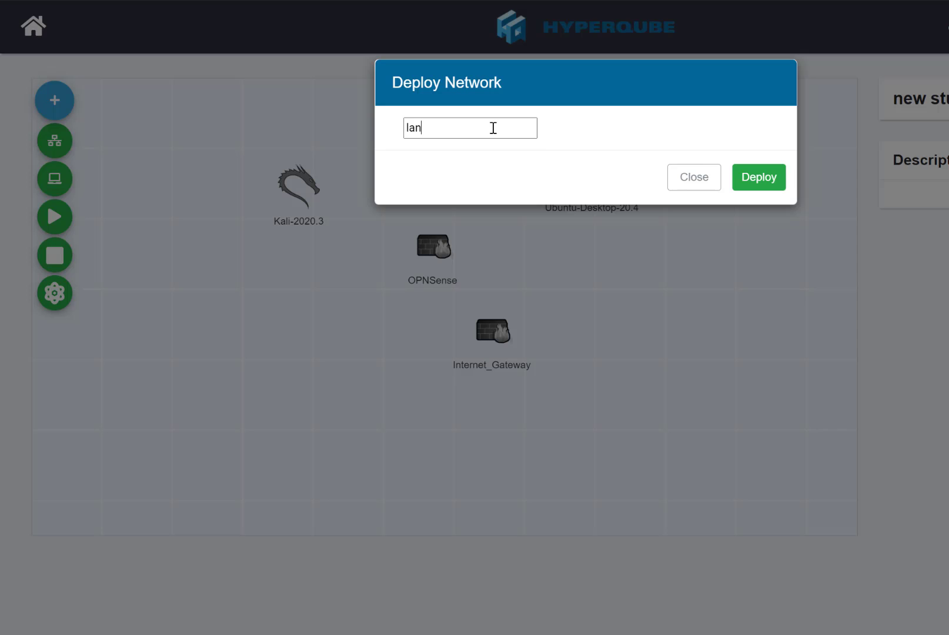
click(766, 193)
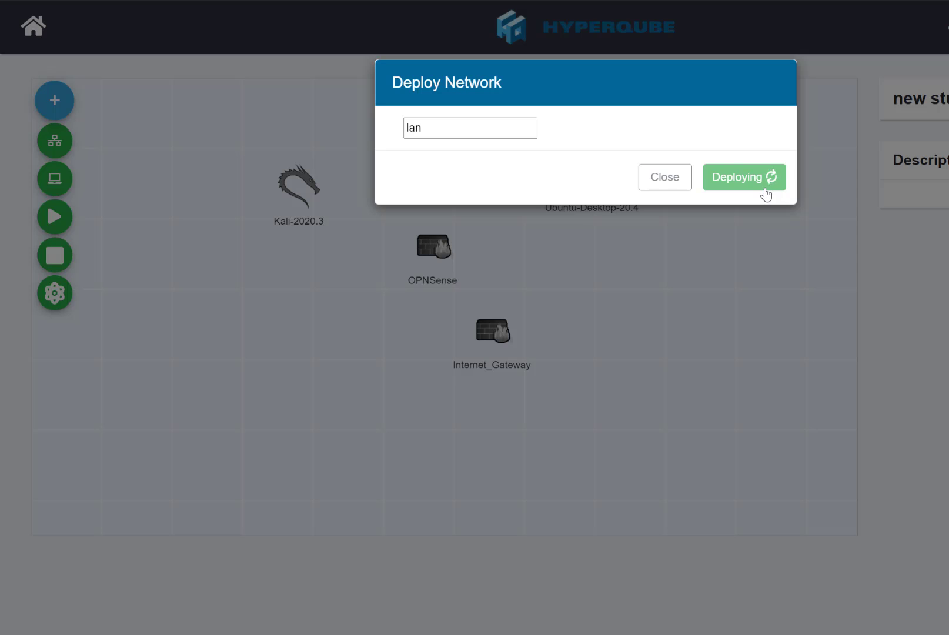
click(688, 184)
drag(77, 494, 453, 158)
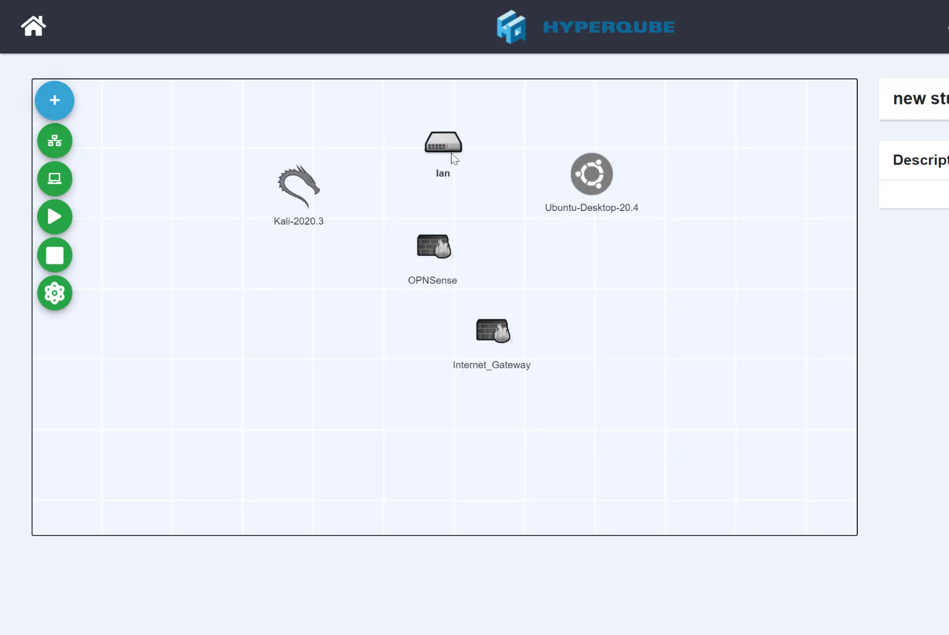
- Link Kali-2020.3 and Ubuntu-Desktop-20.4 to the lan switch
click(302, 186)
click(326, 225)
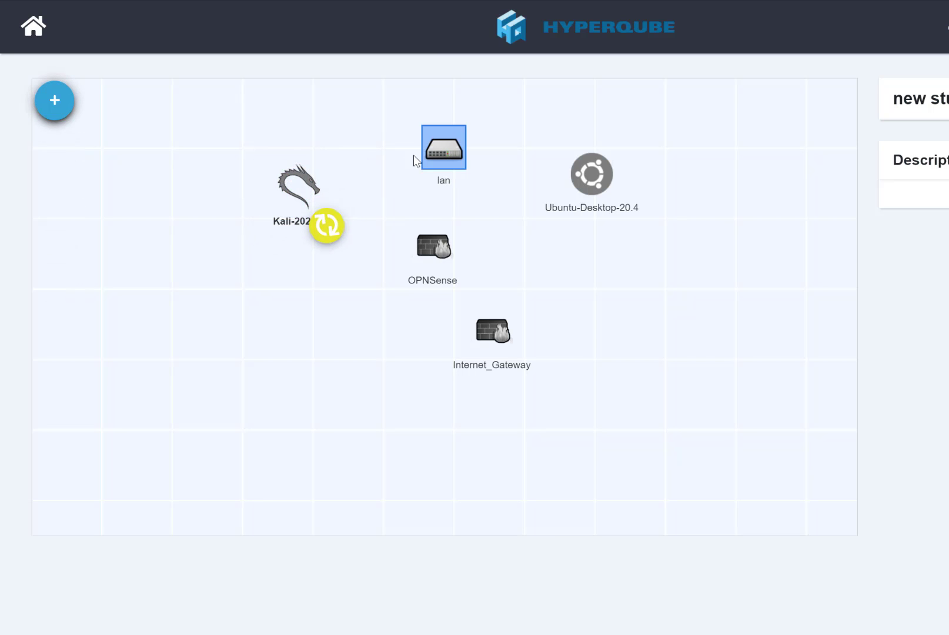
click(436, 152)
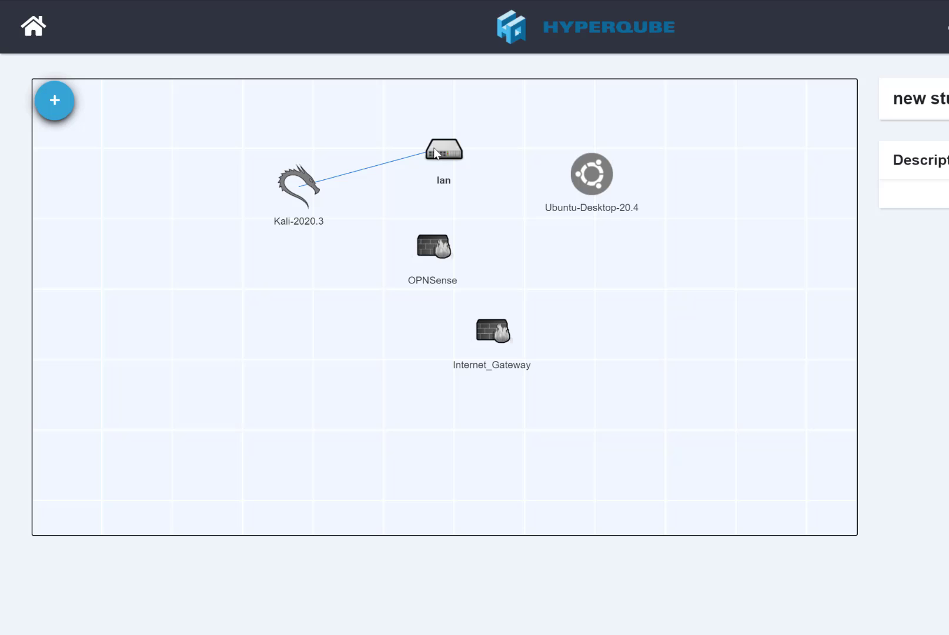
click(582, 182)
click(619, 213)
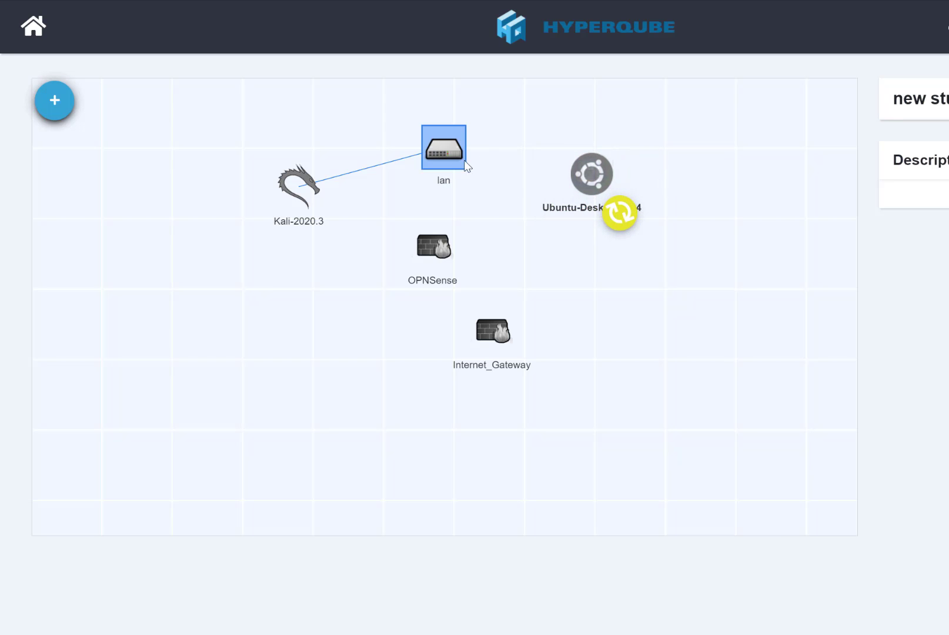
click(438, 149)
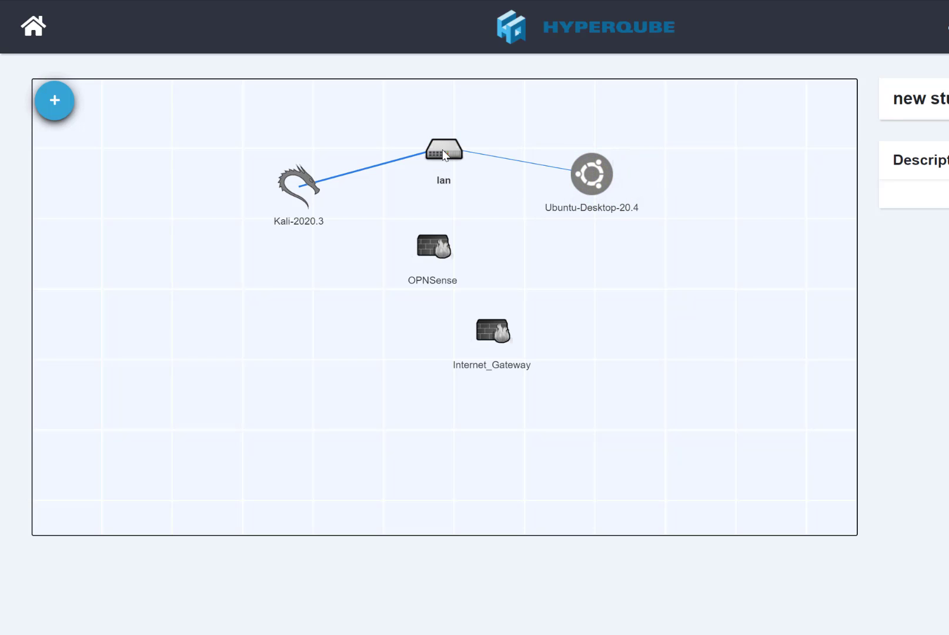
- Link OPNSense and Internet_Gateway to the lan switch
click(443, 151)
click(432, 238)
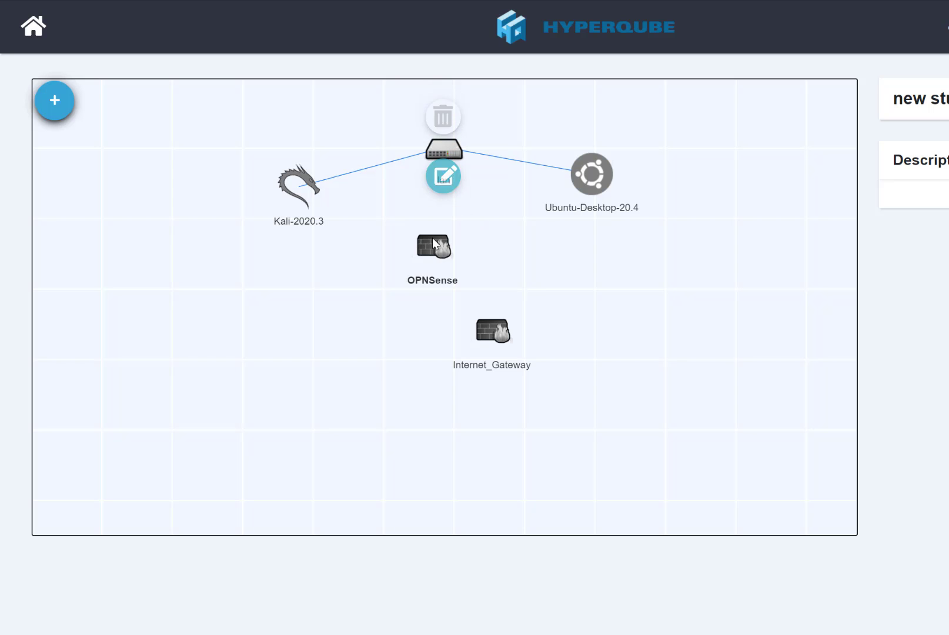
click(460, 286)
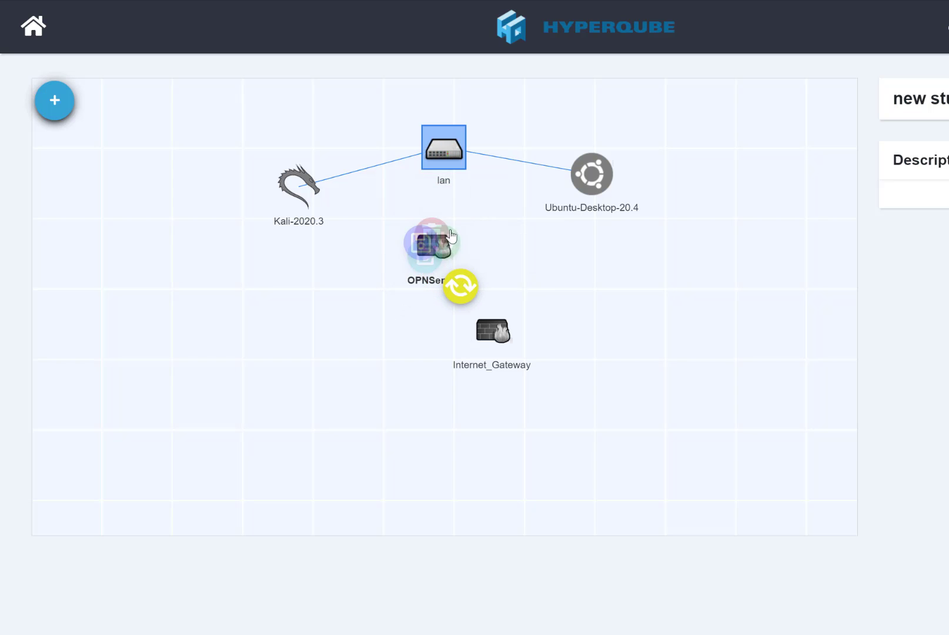
click(446, 157)
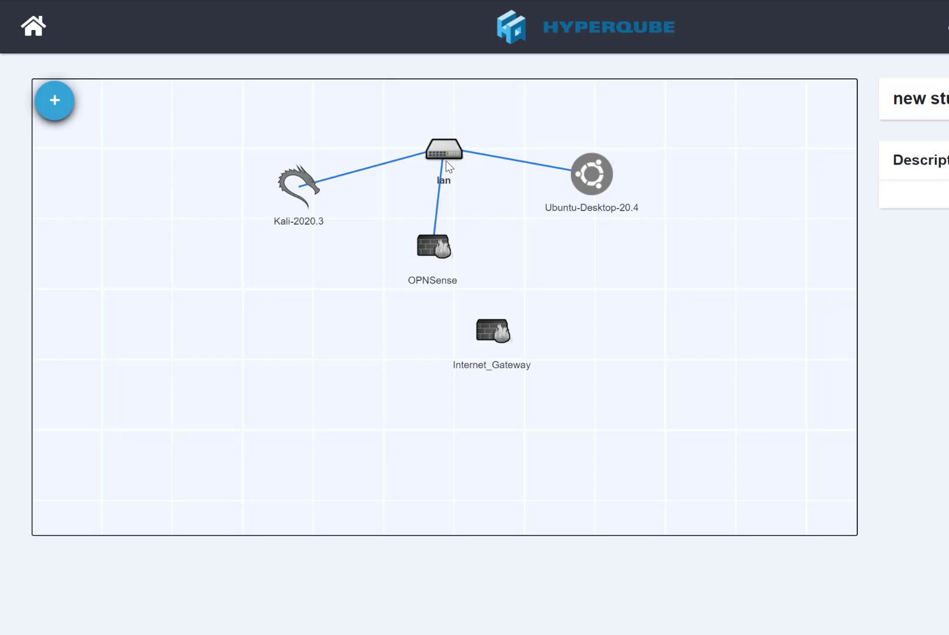
click(495, 329)
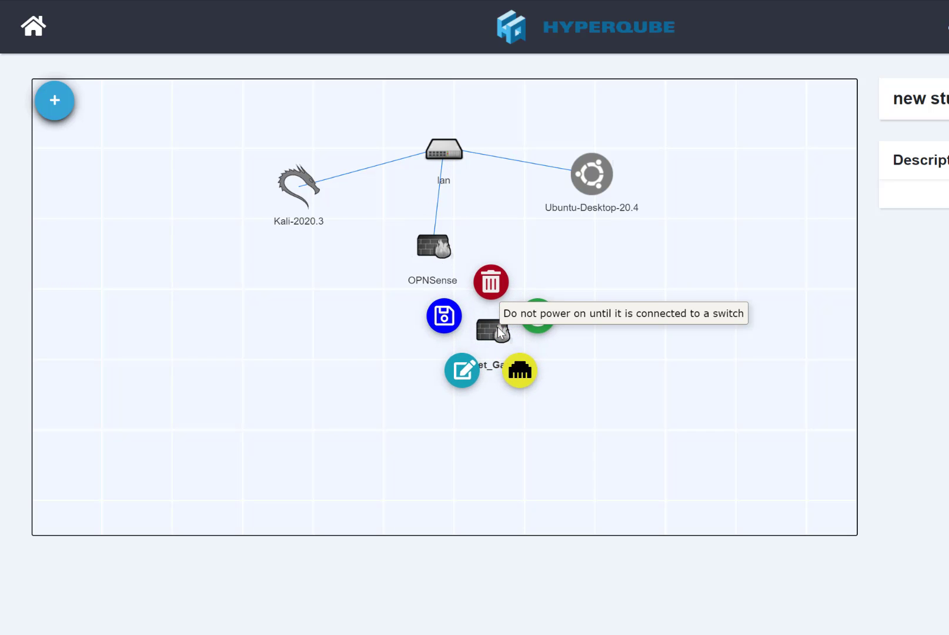
click(519, 370)
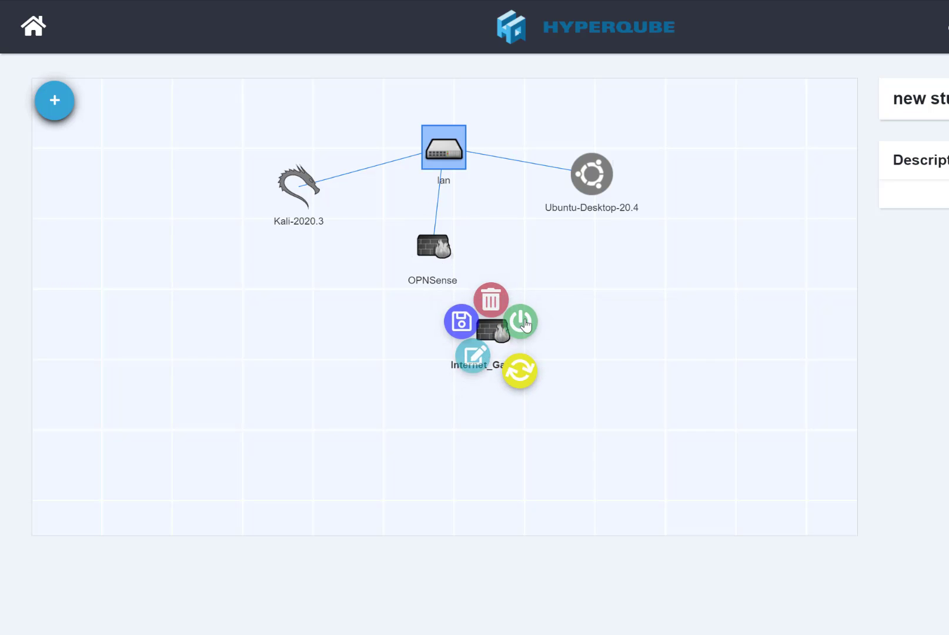
click(451, 162)
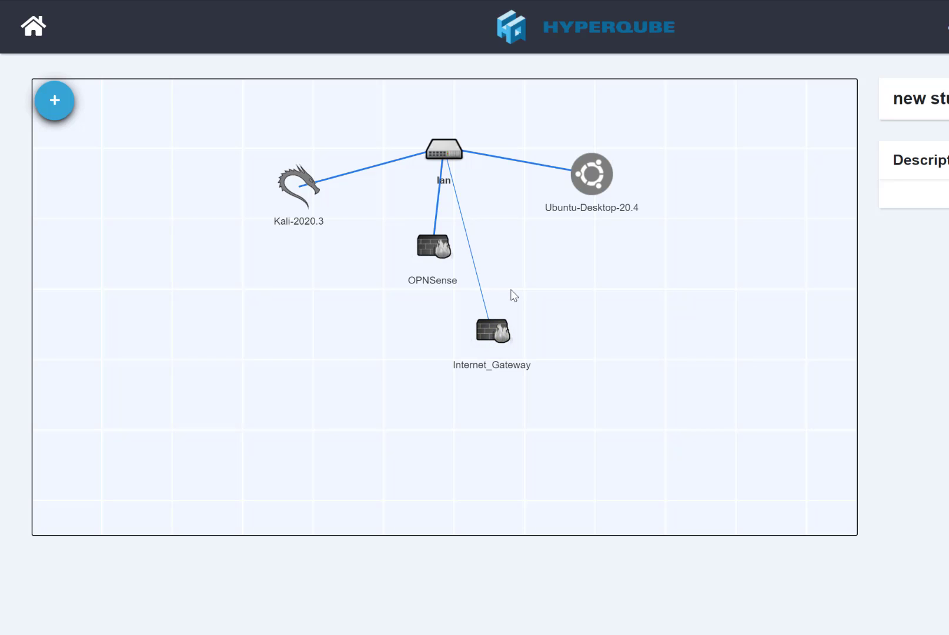
click(57, 109)
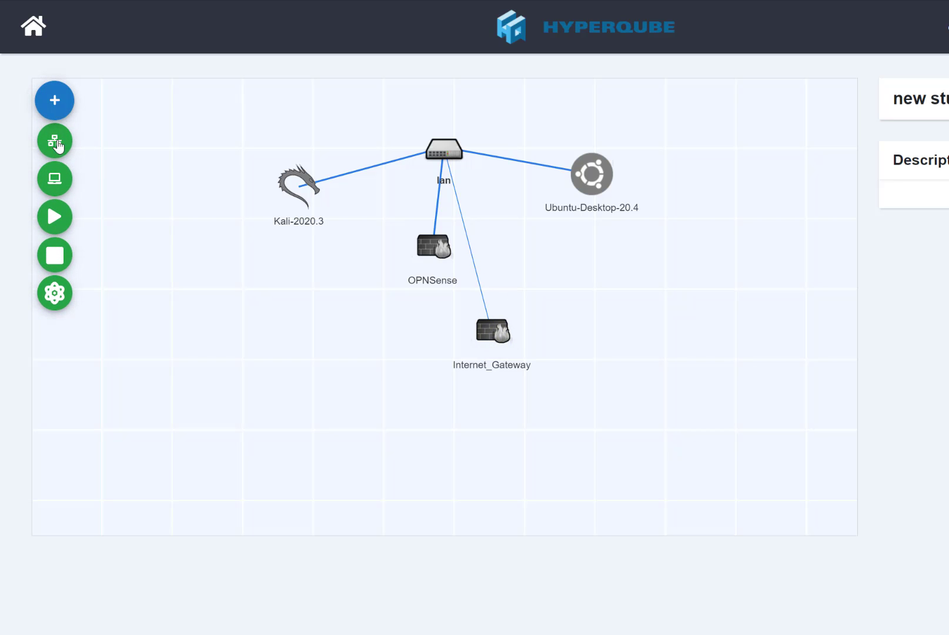
- Start all four machines with Play, then stop them again with Stop
click(56, 219)
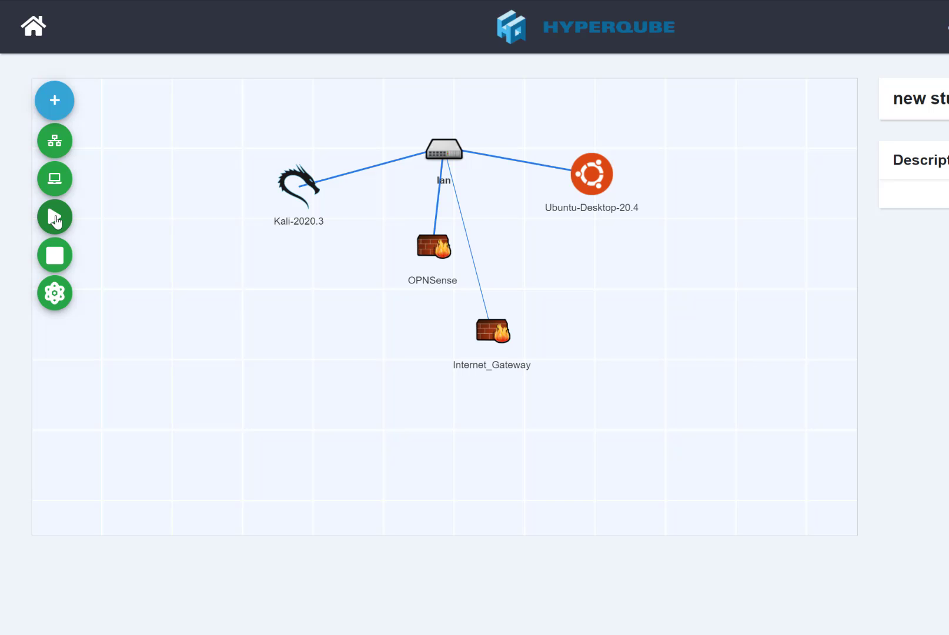
click(55, 181)
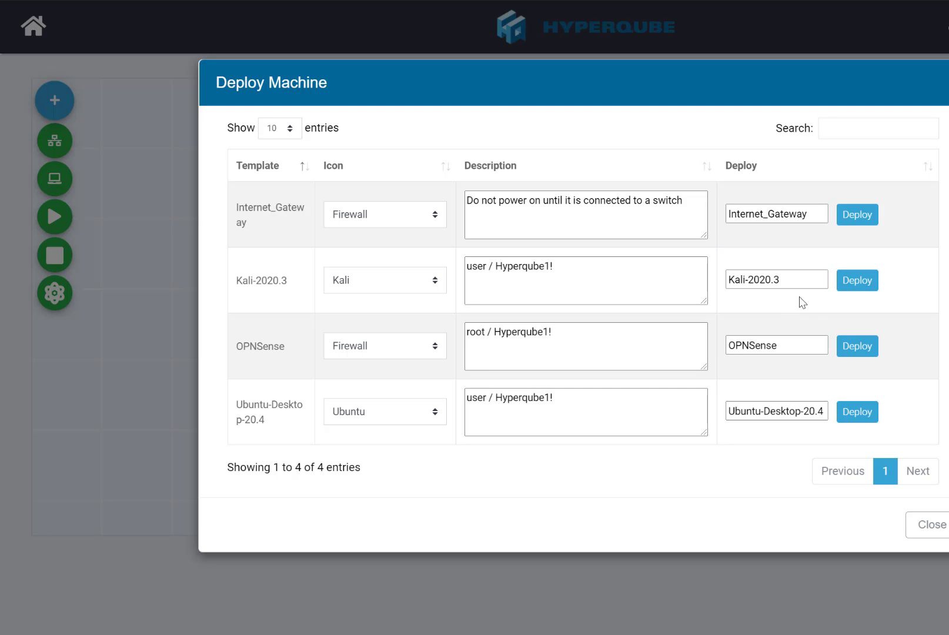
click(940, 526)
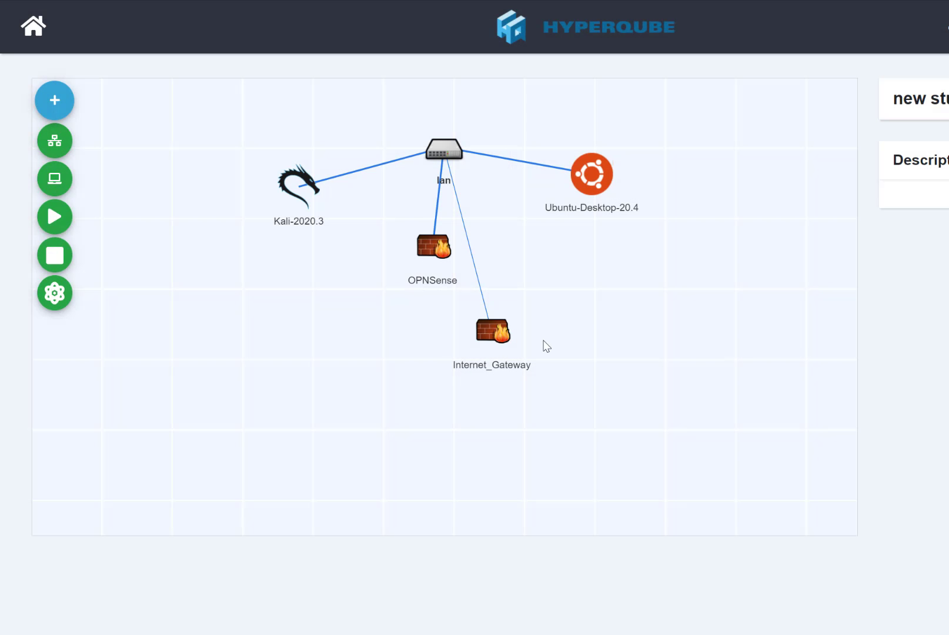
click(55, 255)
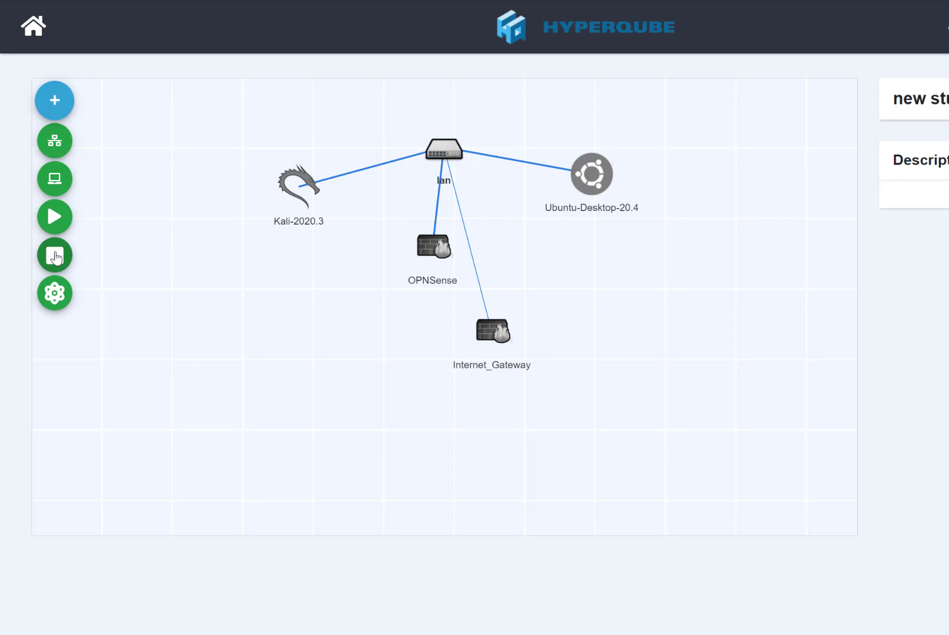
- Return to All Designs and delete the 'new stuff' design card, confirming the deletion
click(33, 36)
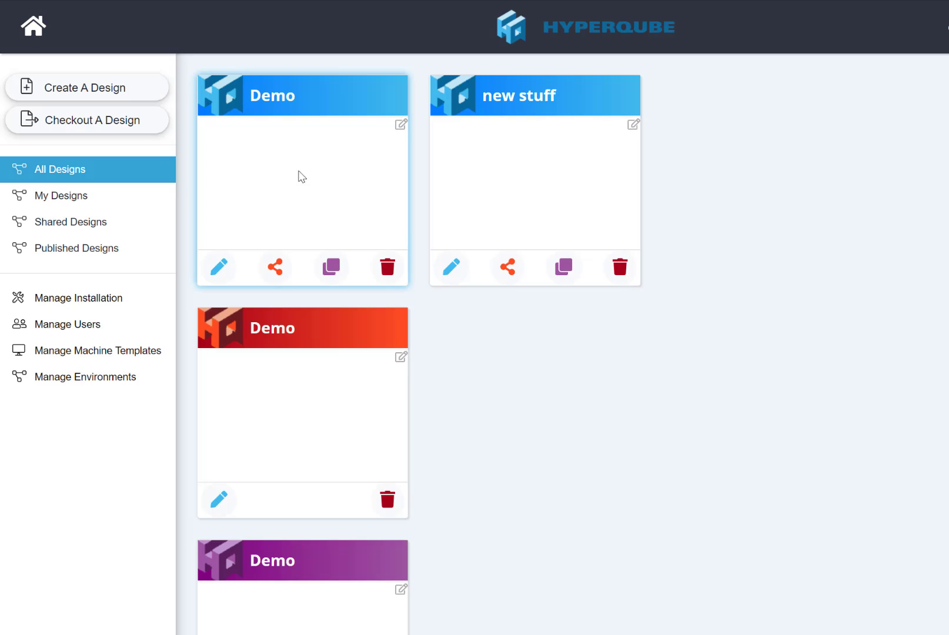
click(621, 275)
click(764, 219)
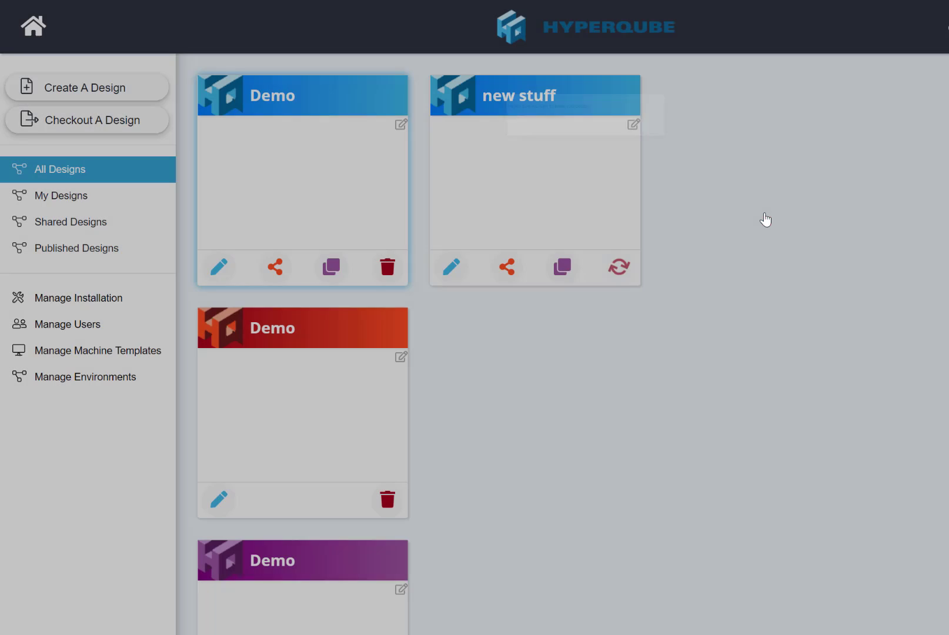